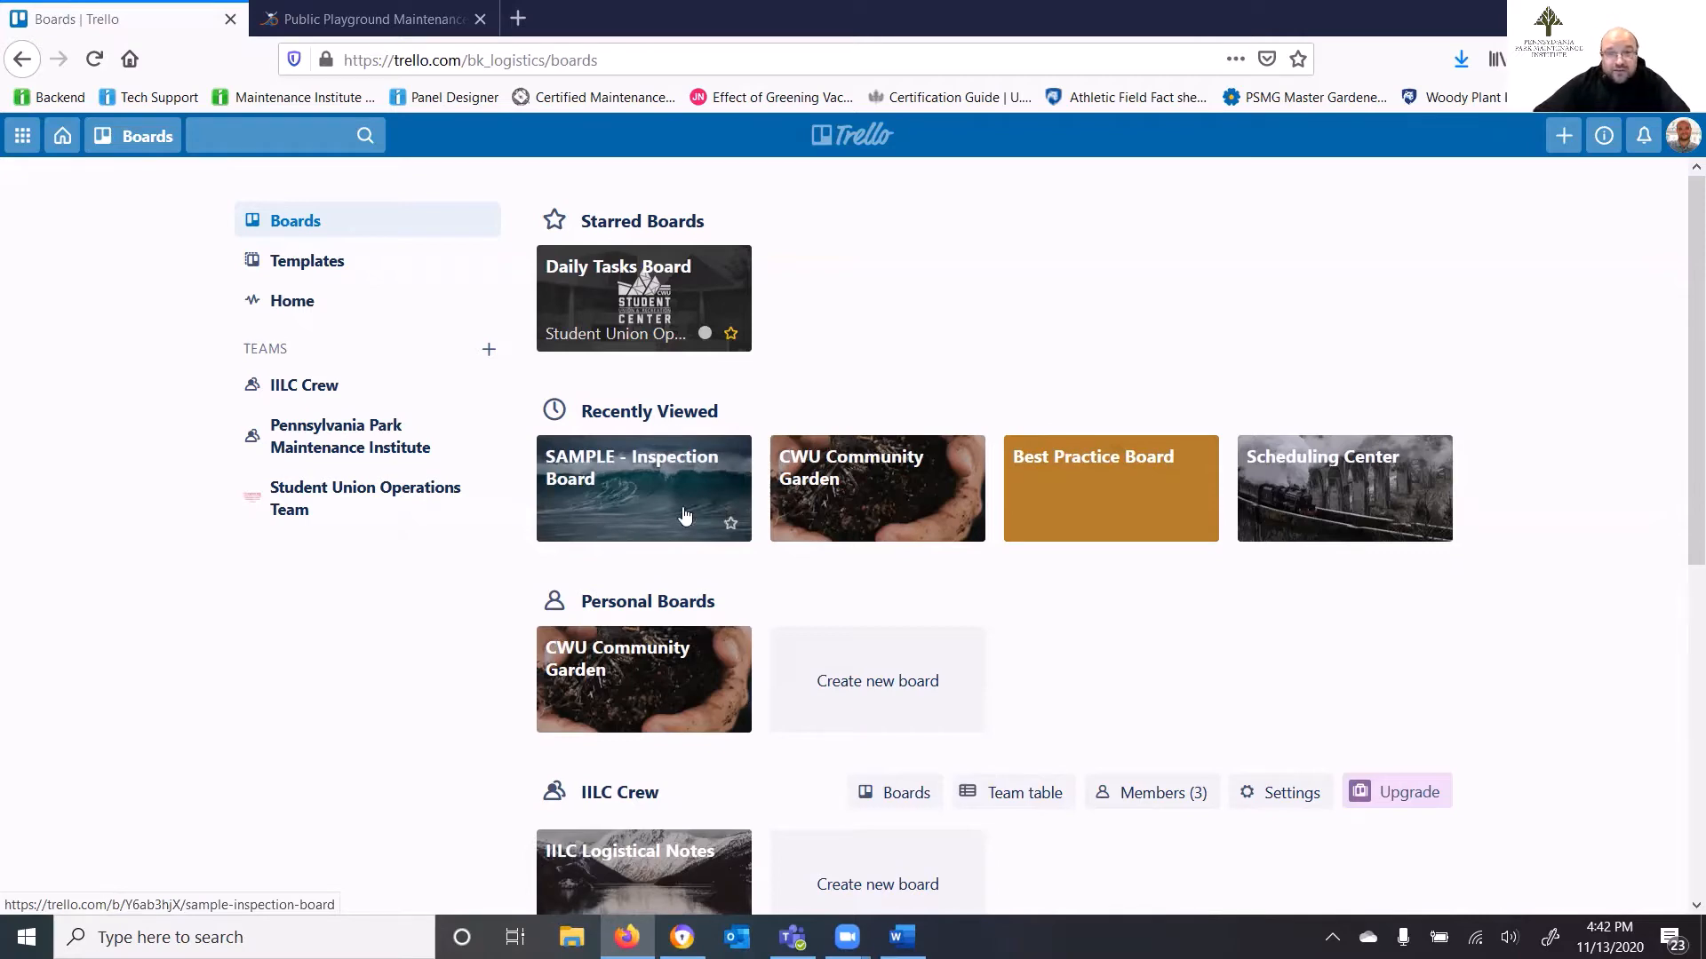
Open the SAMPLE - Inspection Board and examine the SAMPLE - Checklist card down to its Composite Structure checklist.
{"action": "left_click", "coordinate": [684, 517]}
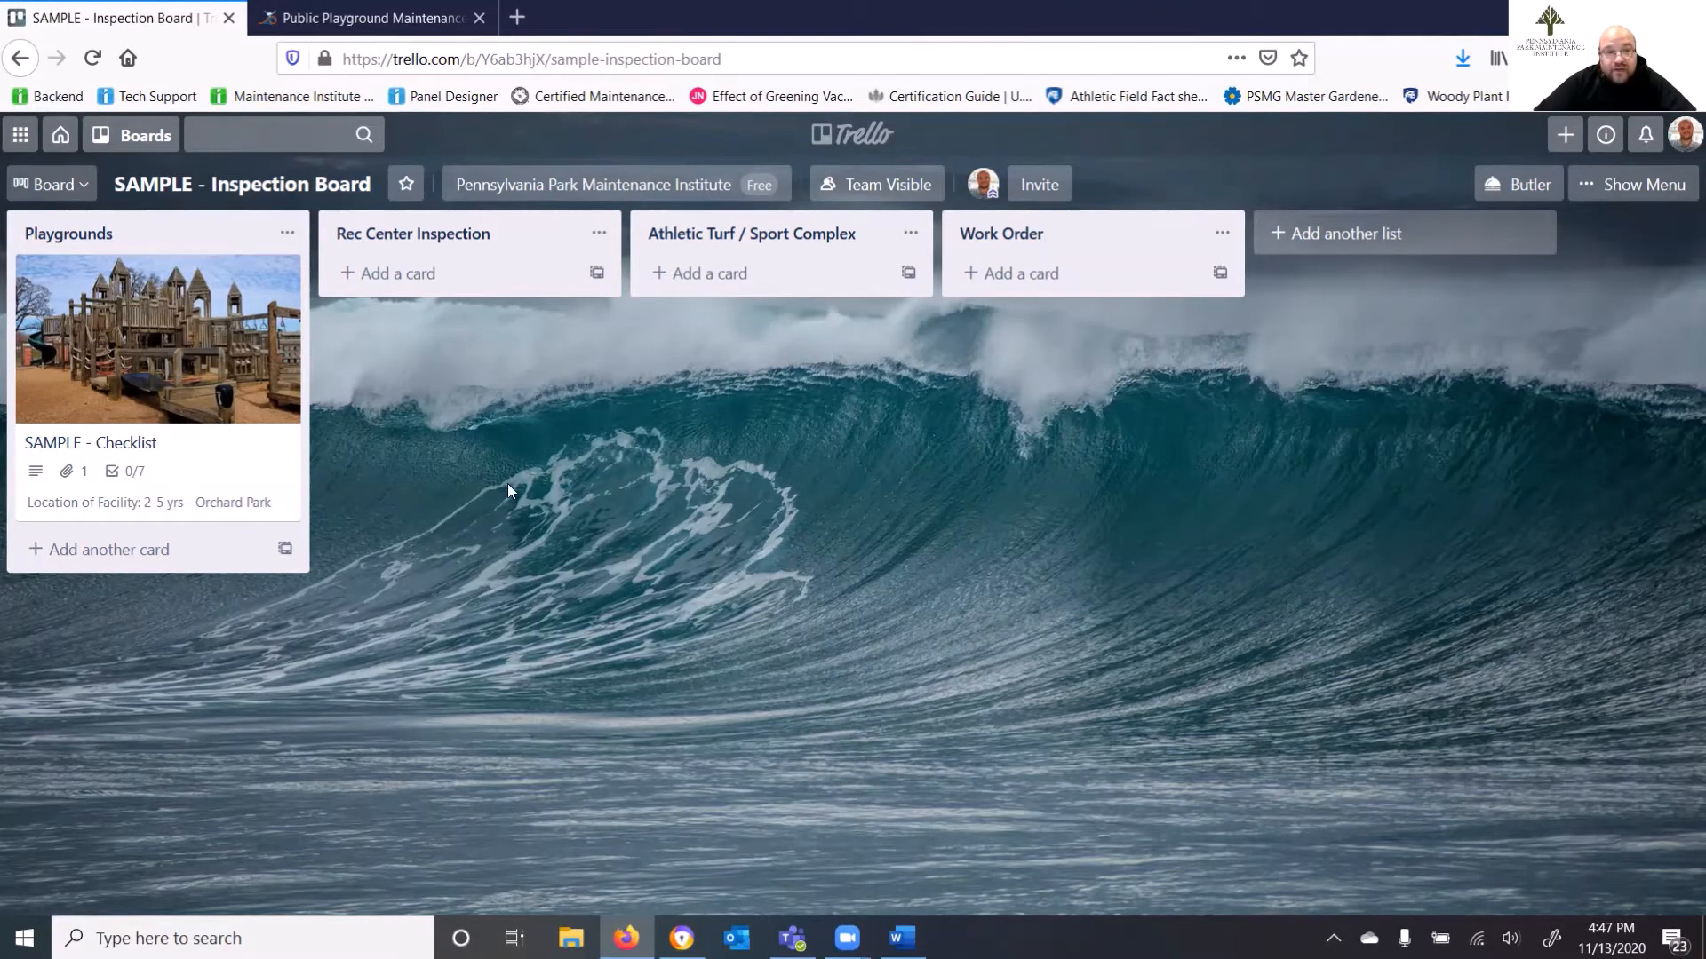
{"action": "left_click", "coordinate": [178, 375]}
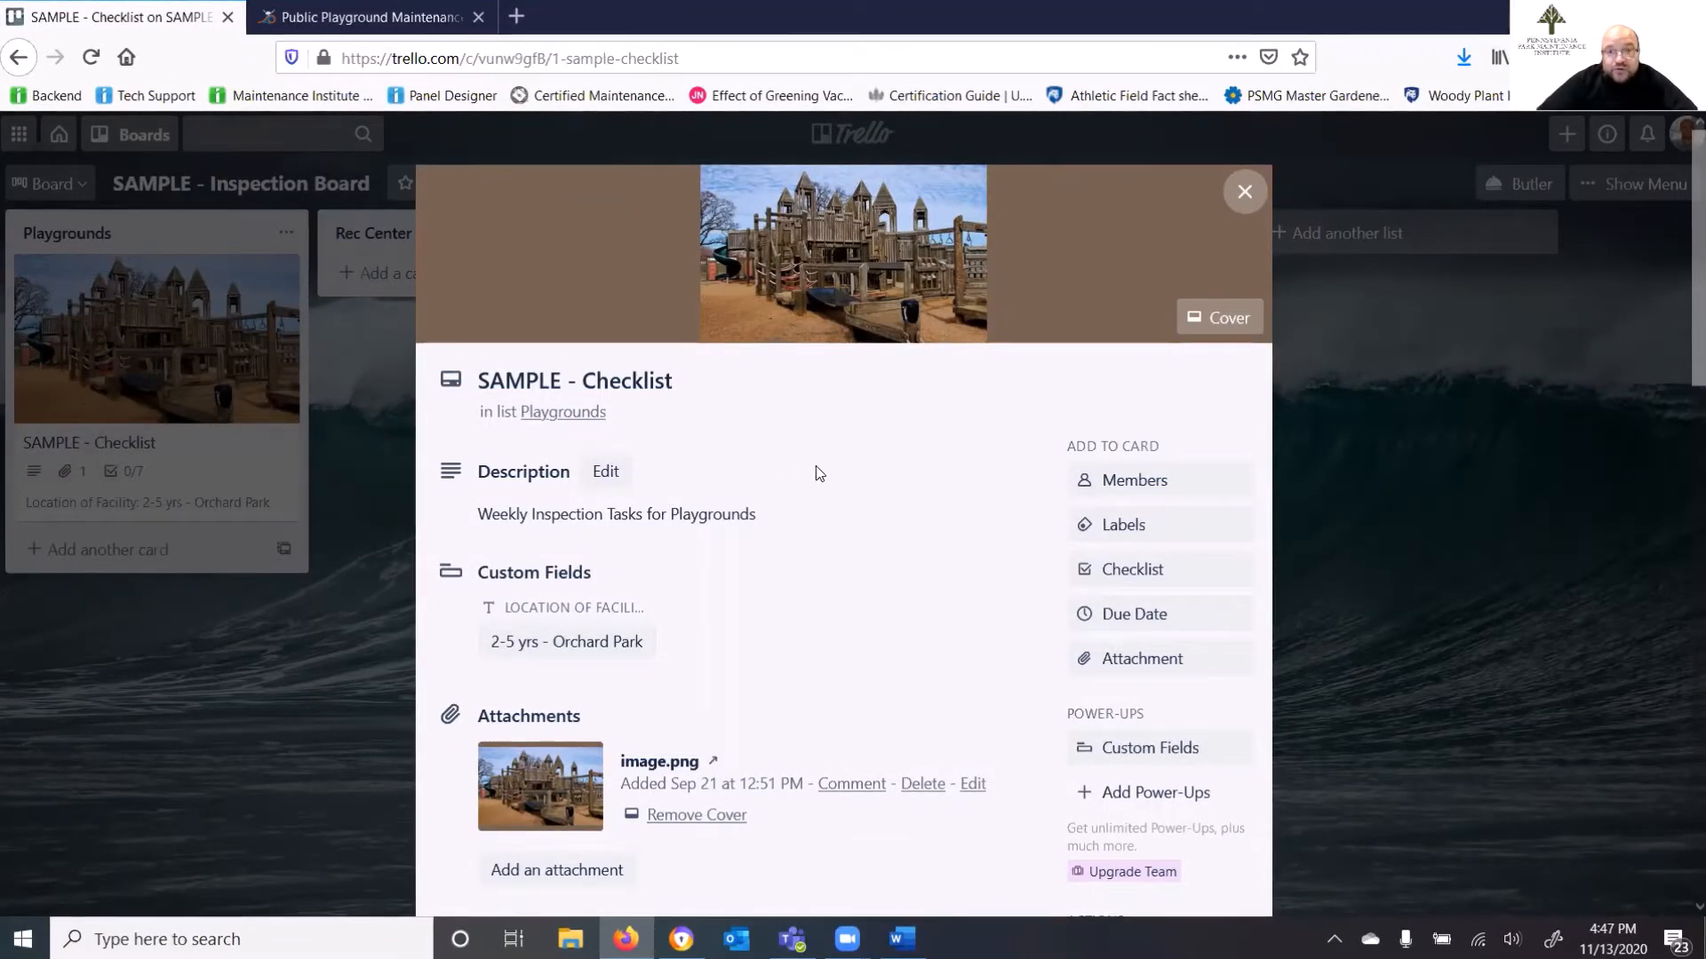
{"action": "scroll", "coordinate": [815, 465], "scroll_direction": "down", "scroll_amount": 3}
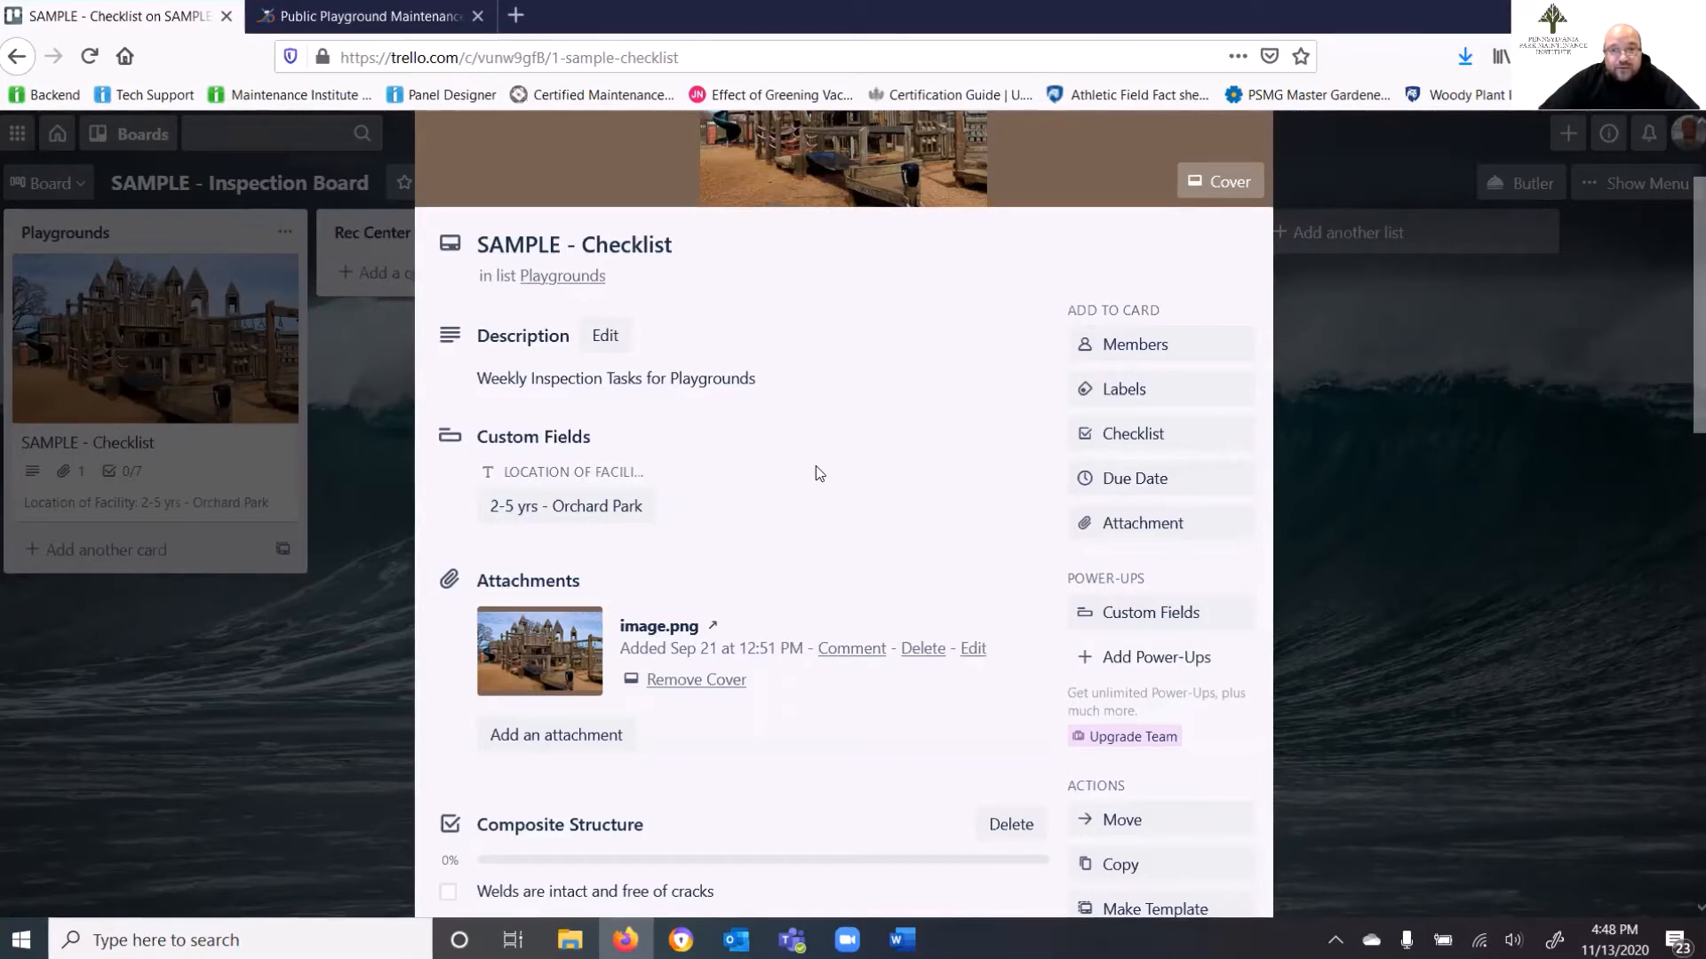
{"action": "scroll", "coordinate": [816, 465], "scroll_direction": "down", "scroll_amount": 1}
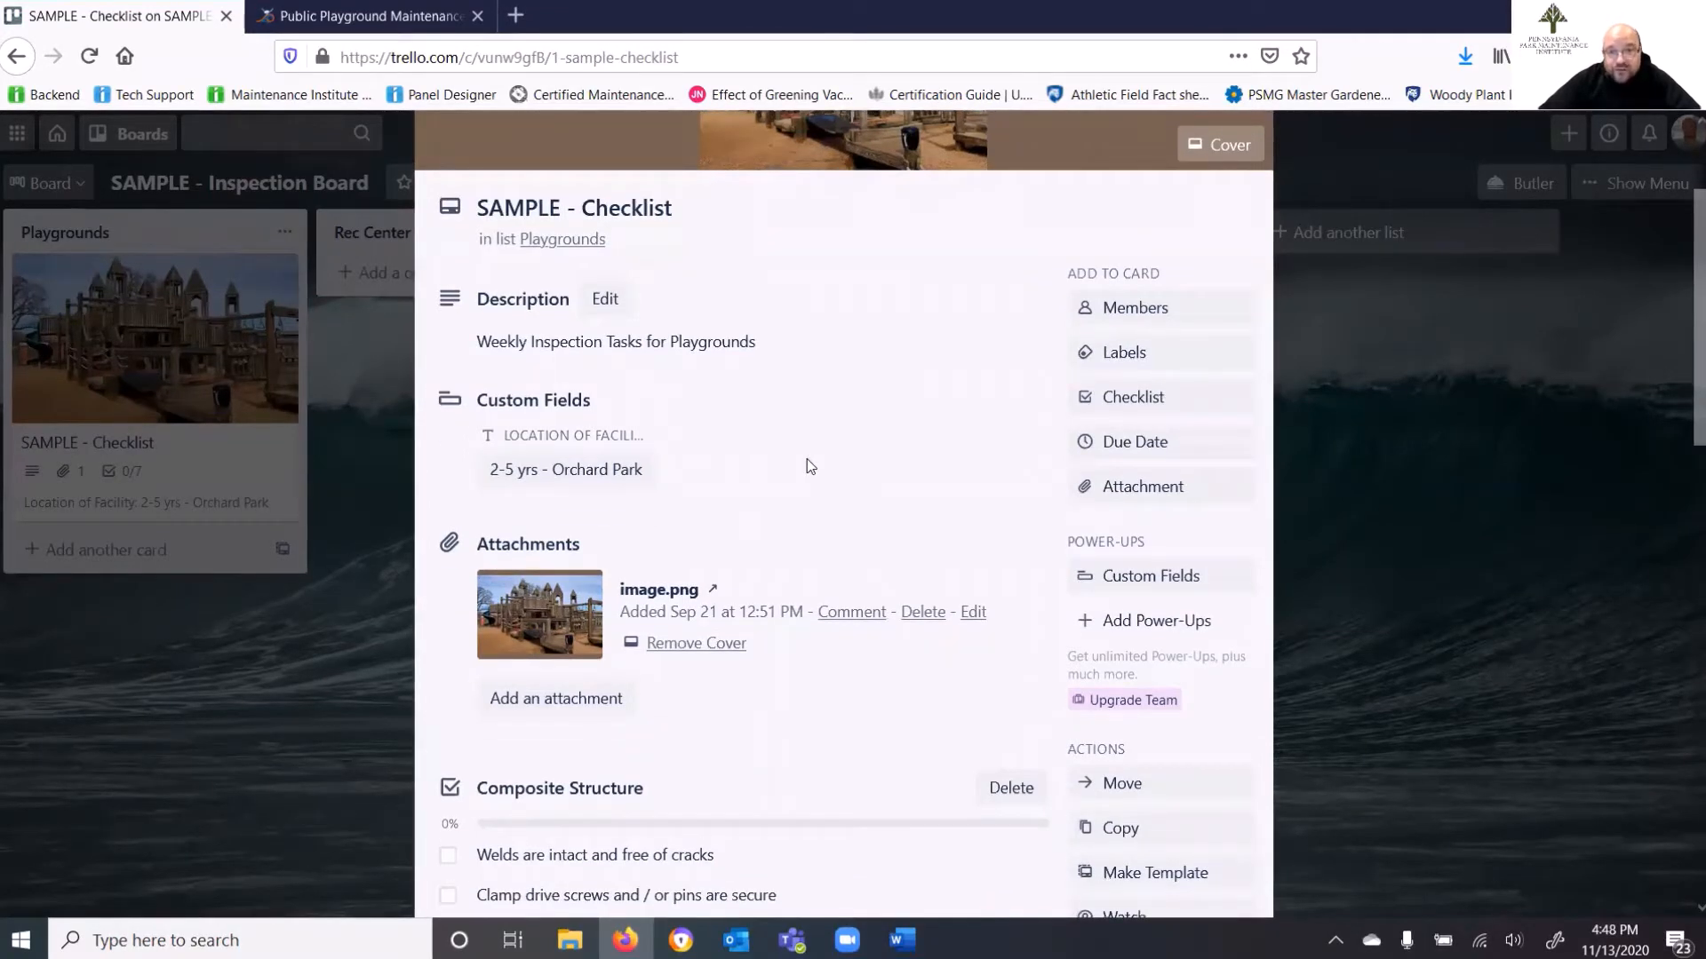
{"action": "scroll", "coordinate": [833, 465], "scroll_direction": "down", "scroll_amount": 1}
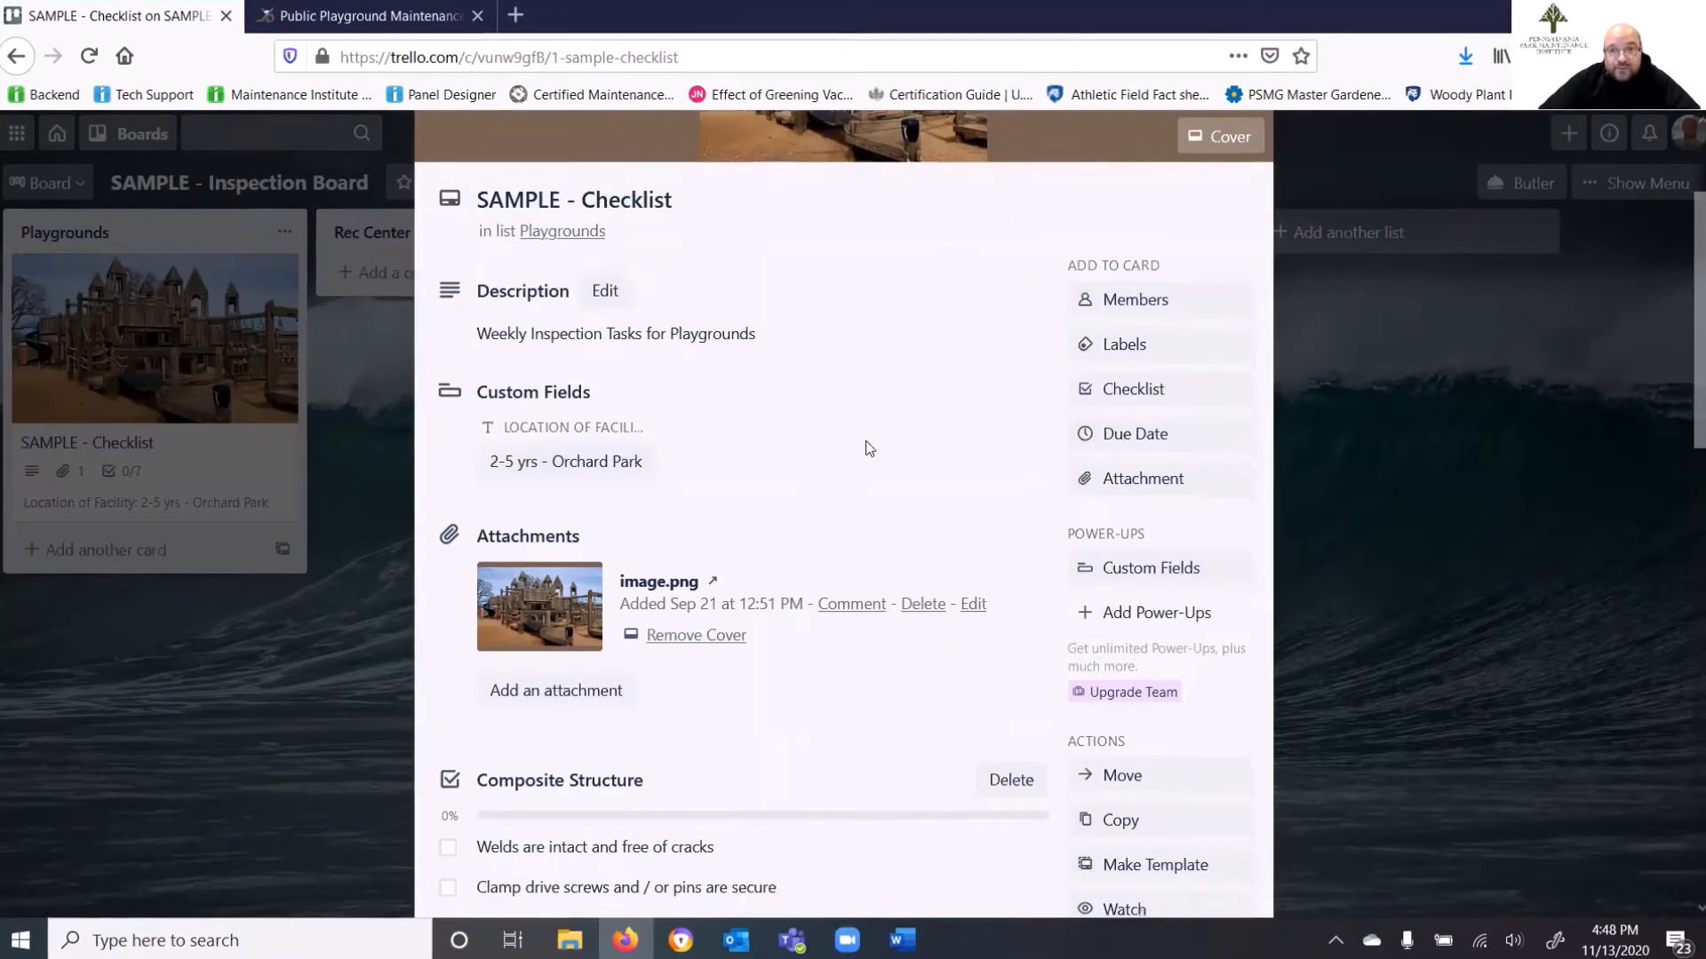
{"action": "scroll", "coordinate": [869, 448], "scroll_direction": "down", "scroll_amount": 1}
{"action": "scroll", "coordinate": [852, 444], "scroll_direction": "down", "scroll_amount": 2}
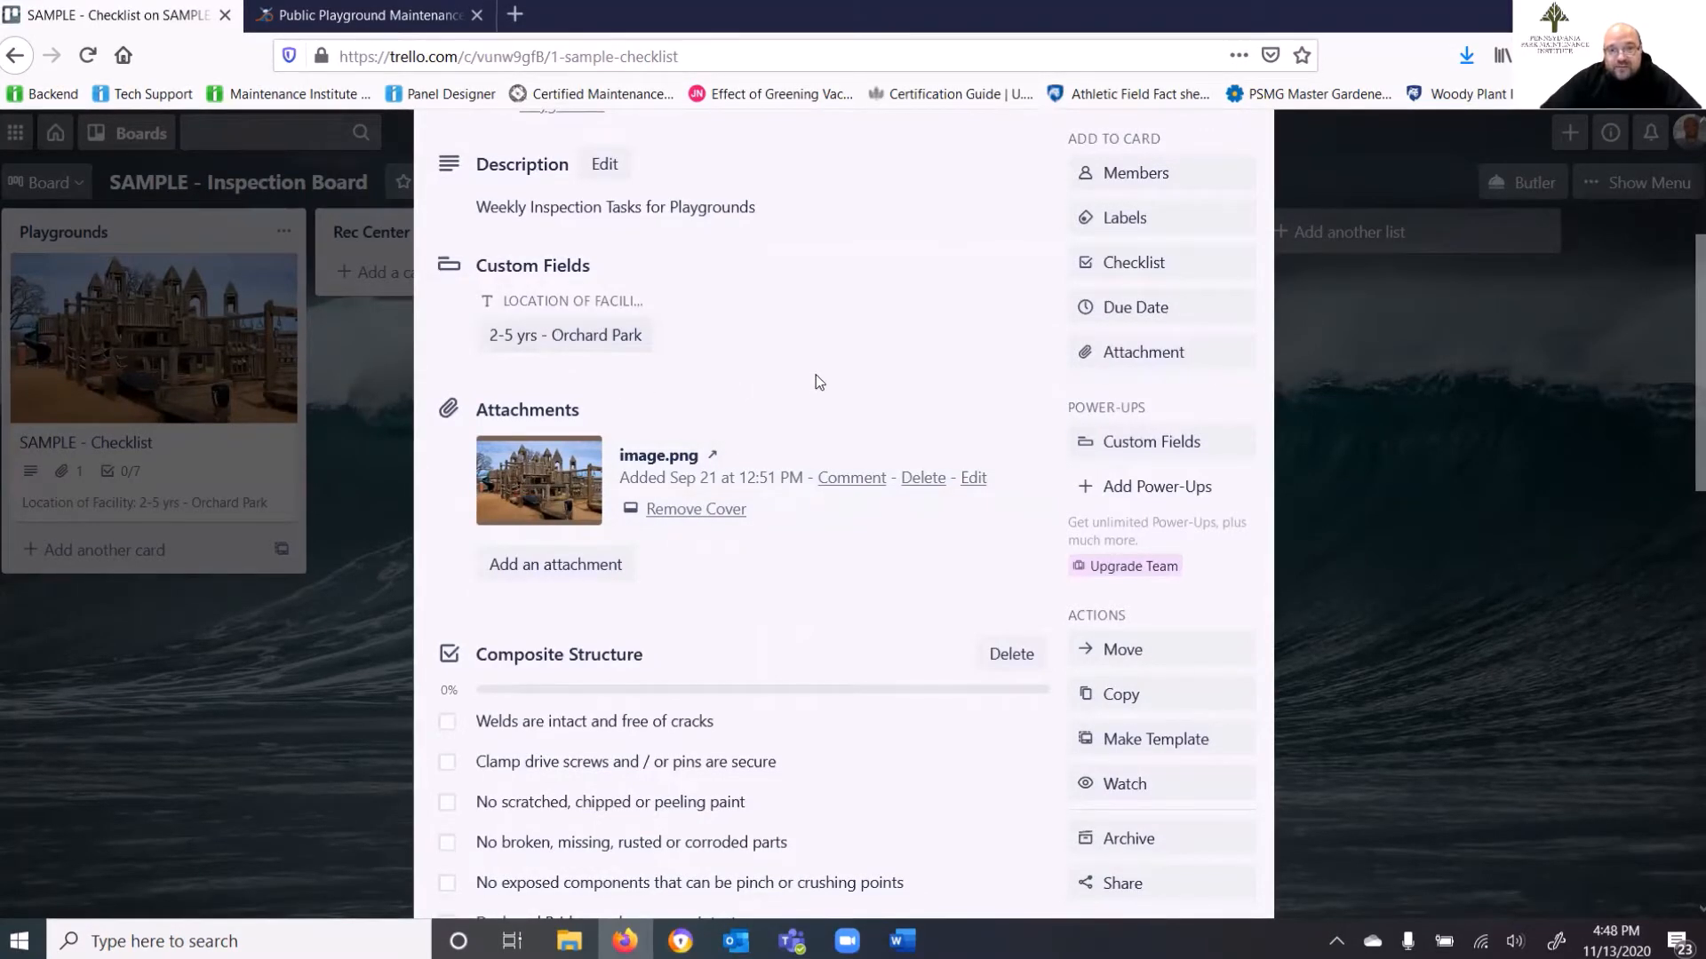
{"action": "scroll", "coordinate": [803, 497], "scroll_direction": "down", "scroll_amount": 3}
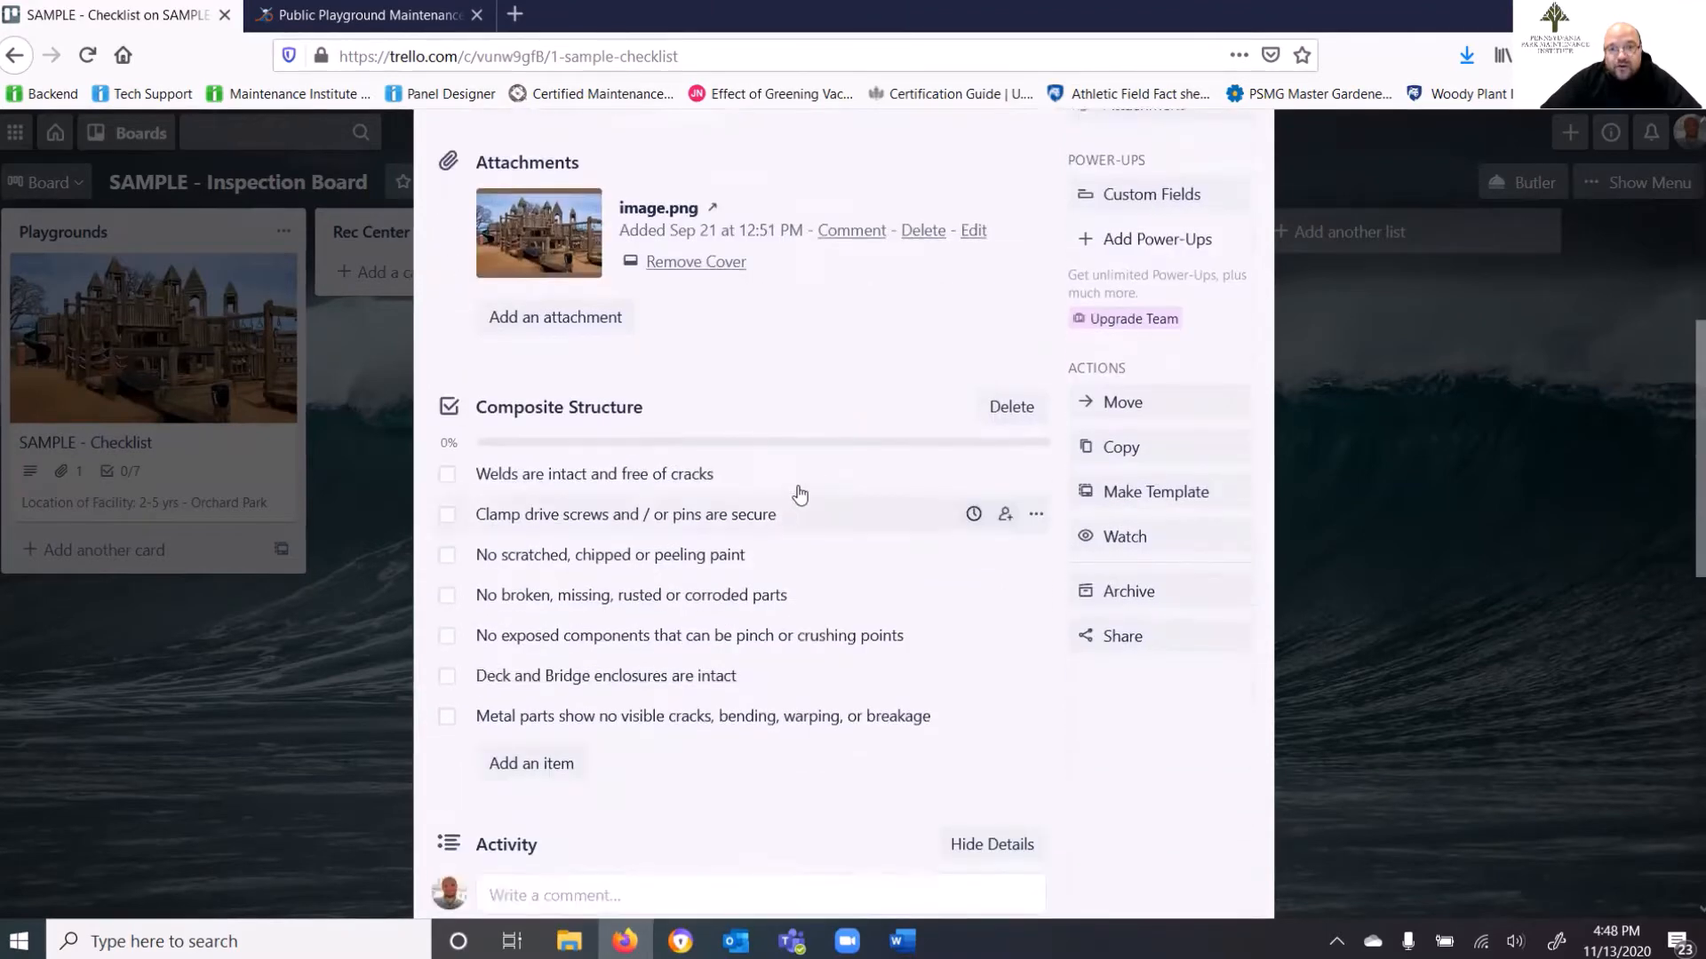
{"action": "scroll", "coordinate": [800, 495], "scroll_direction": "down", "scroll_amount": 1}
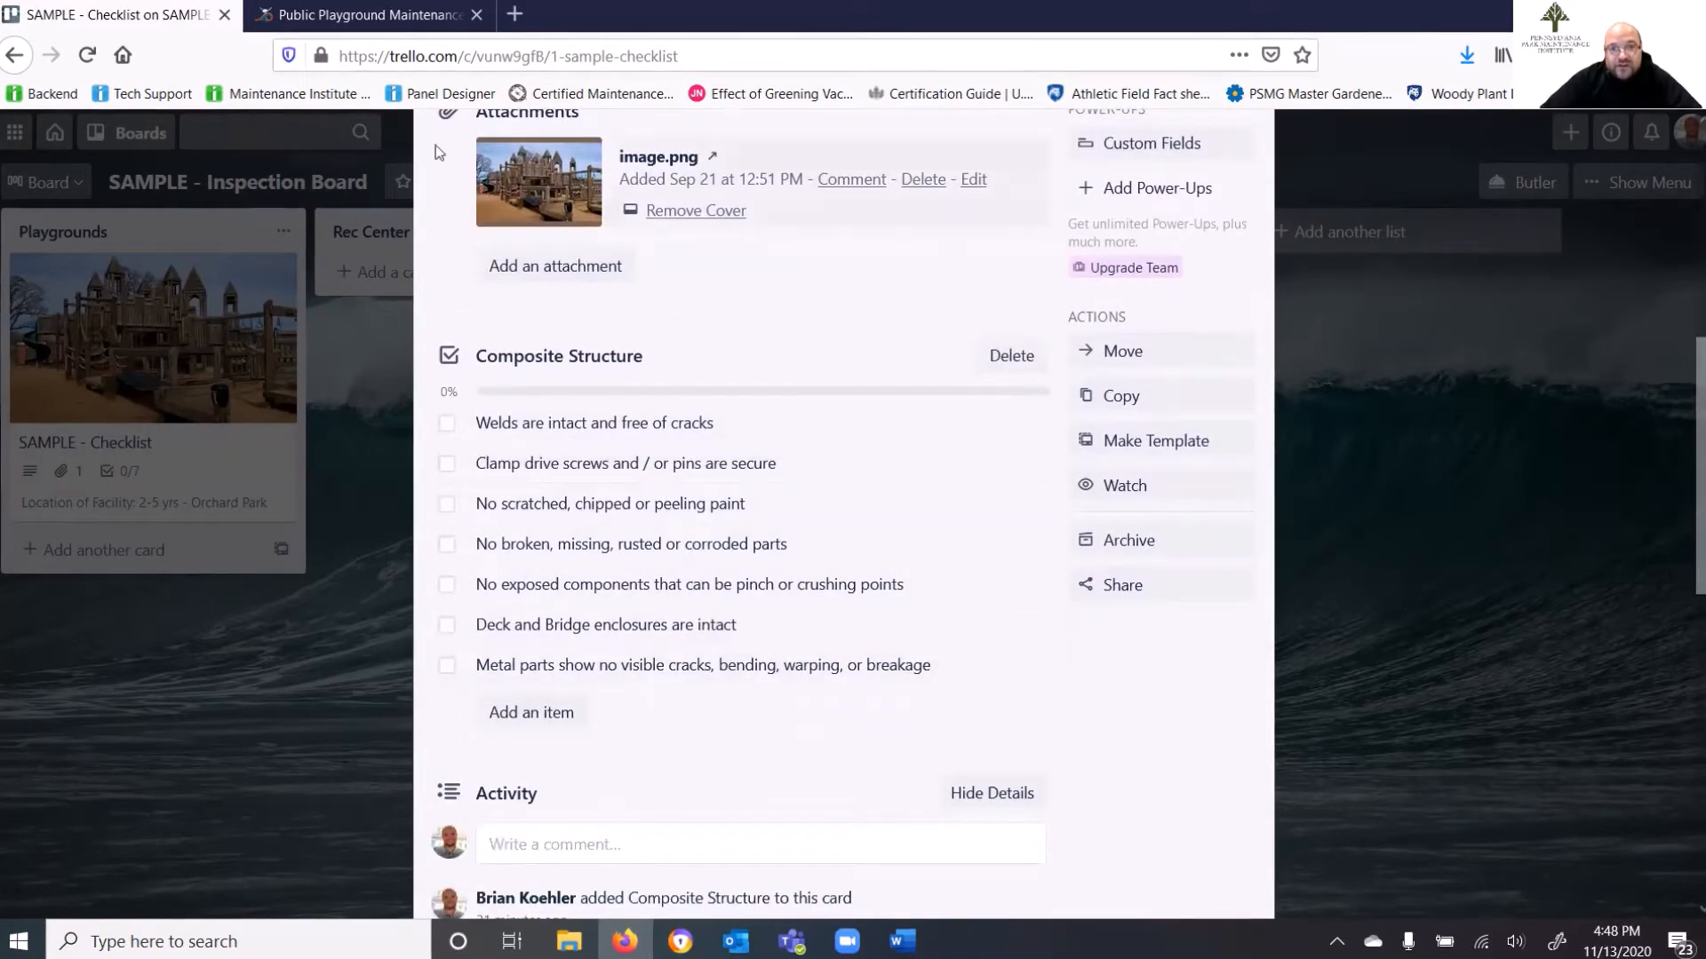
Copy all the Slides inspection items from the public playground maintenance checklist web page.
{"action": "left_click", "coordinate": [357, 15]}
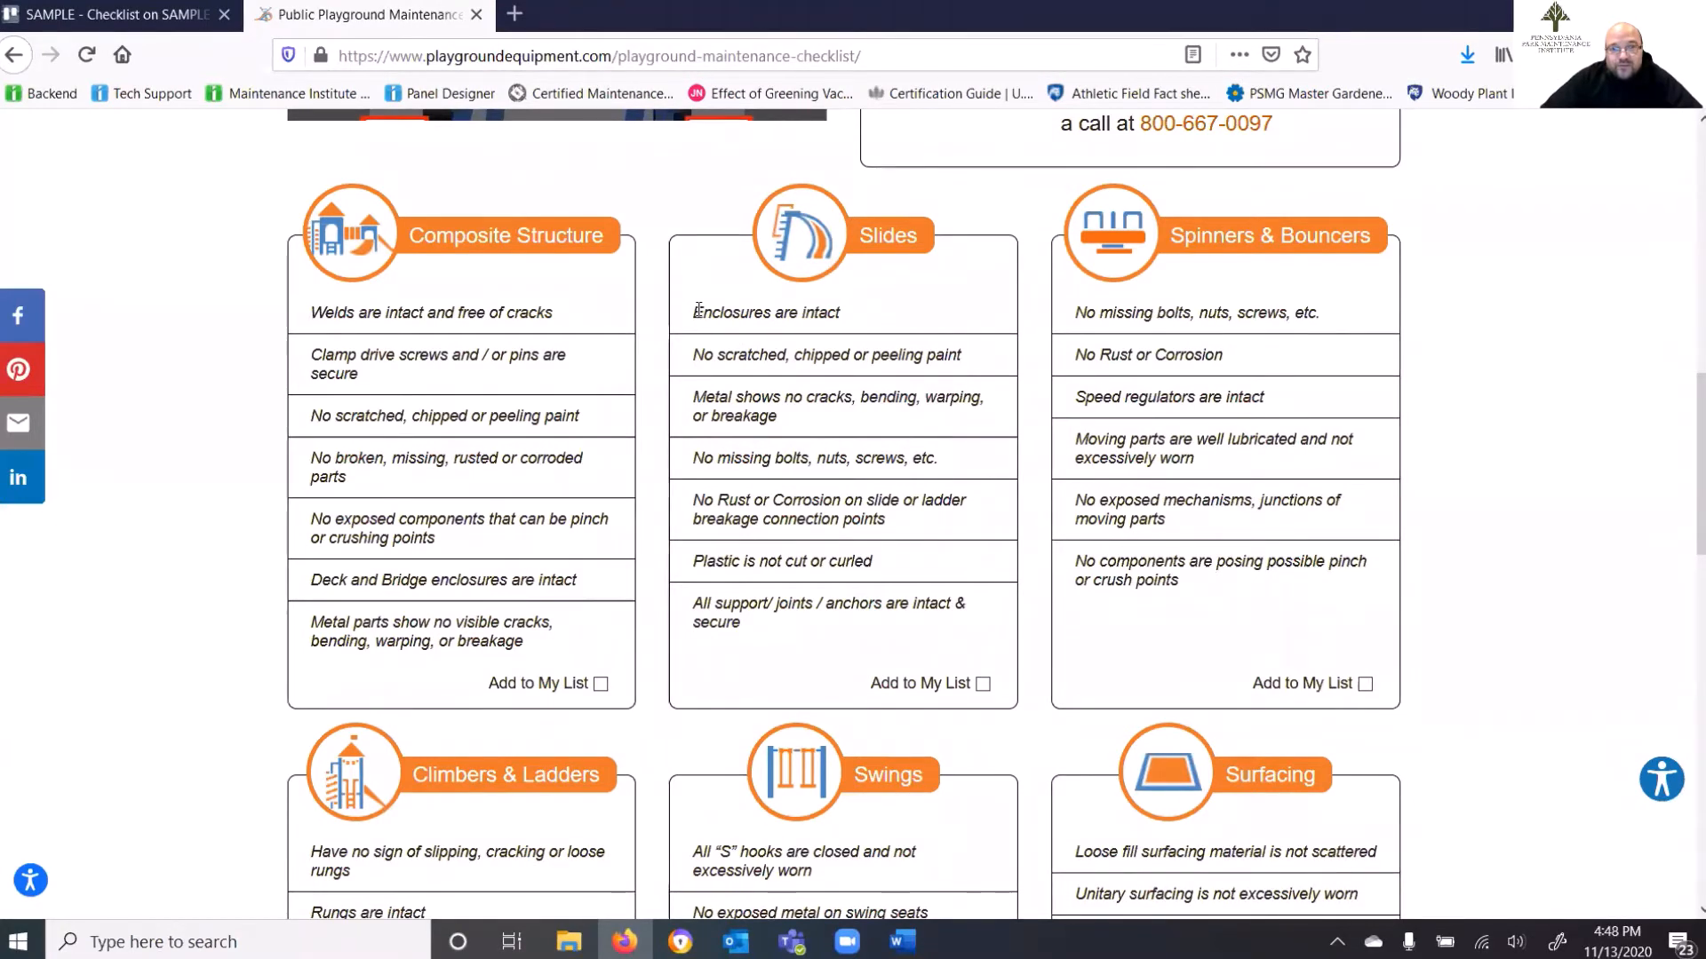
{"action": "left_click_drag", "start_coordinate": [698, 310], "coordinate": [780, 626]}
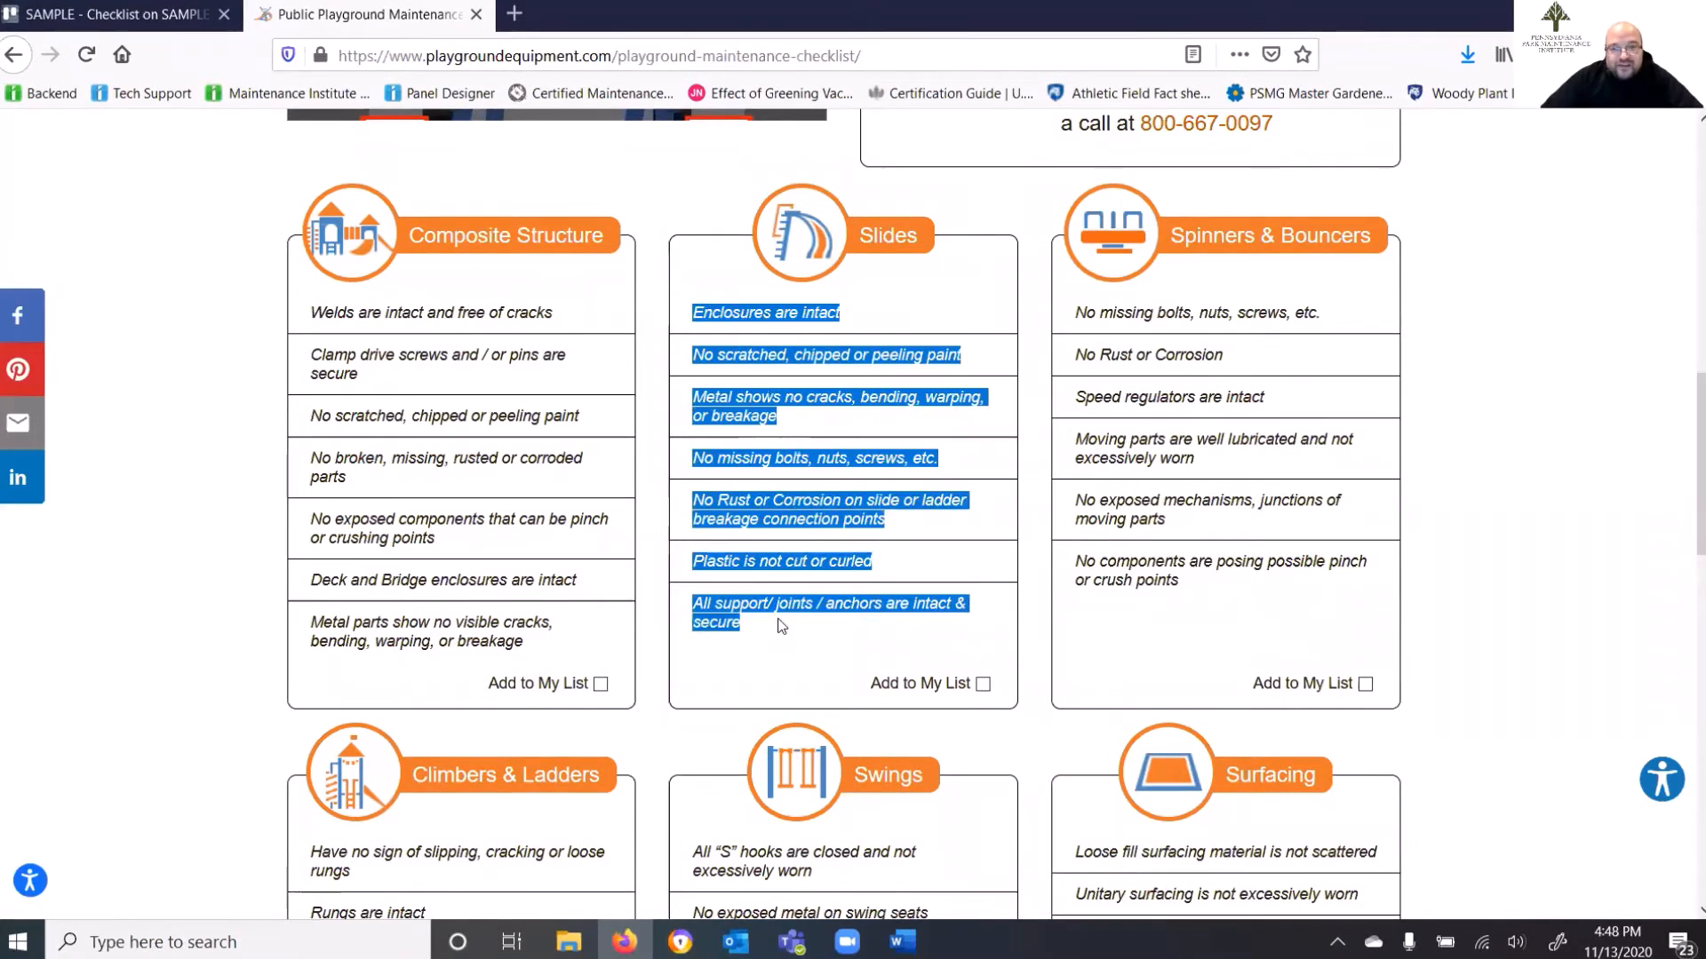
{"action": "right_click", "coordinate": [758, 411]}
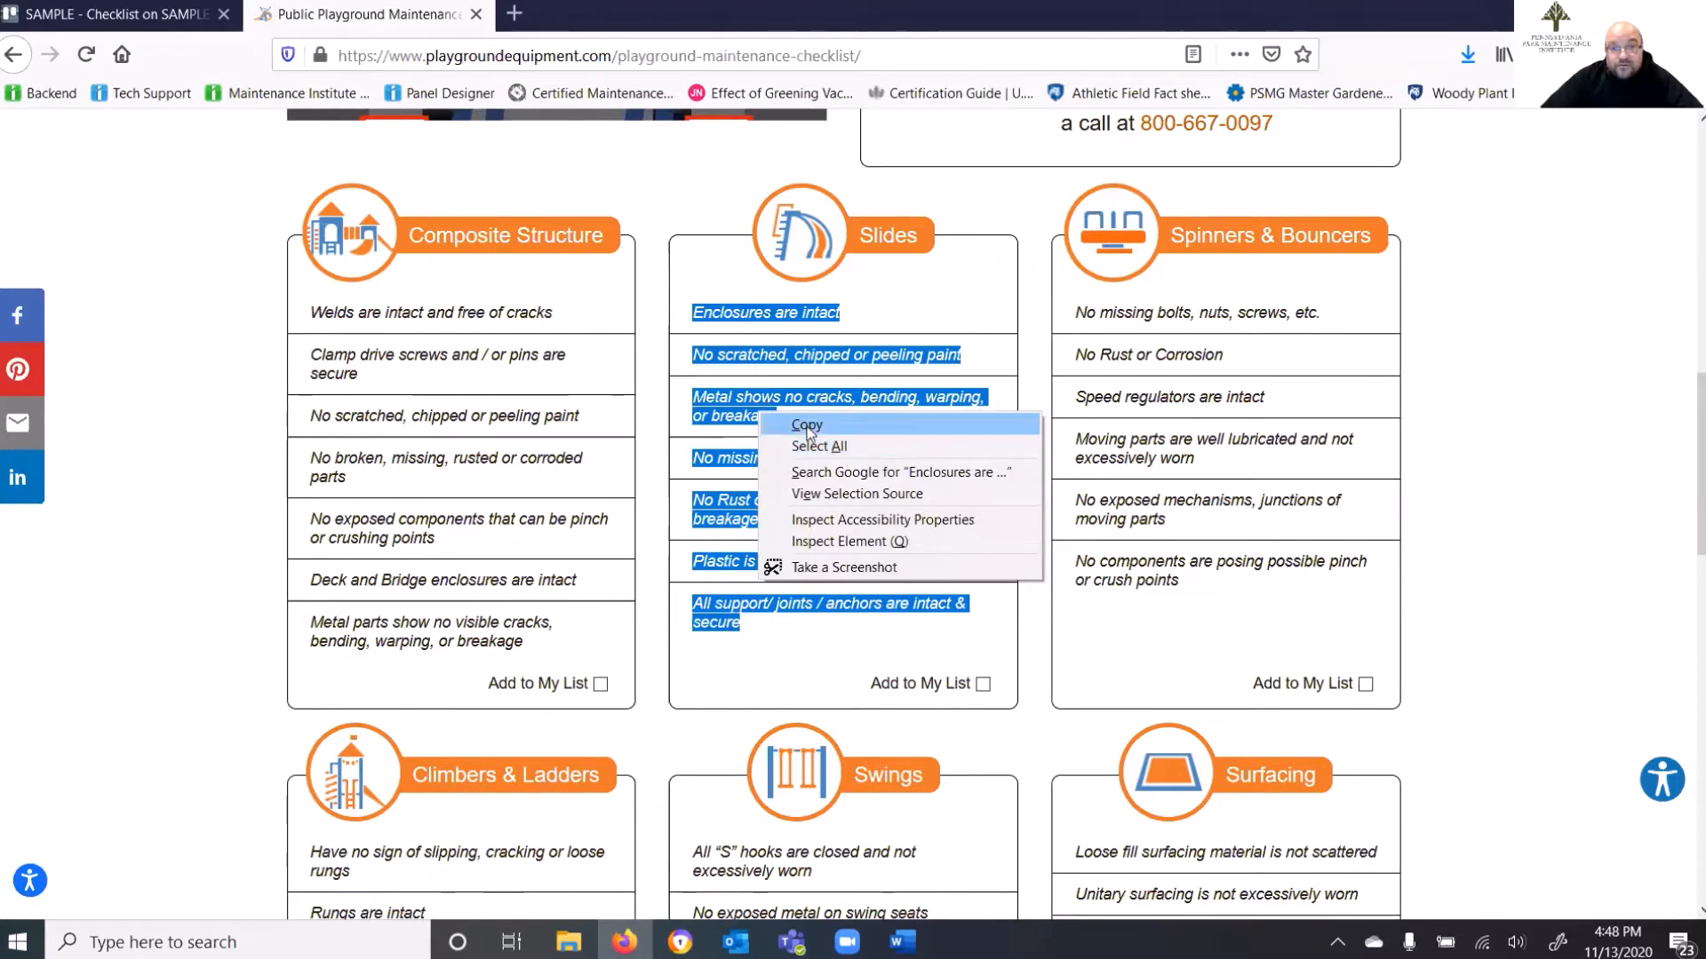
{"action": "left_click", "coordinate": [807, 426]}
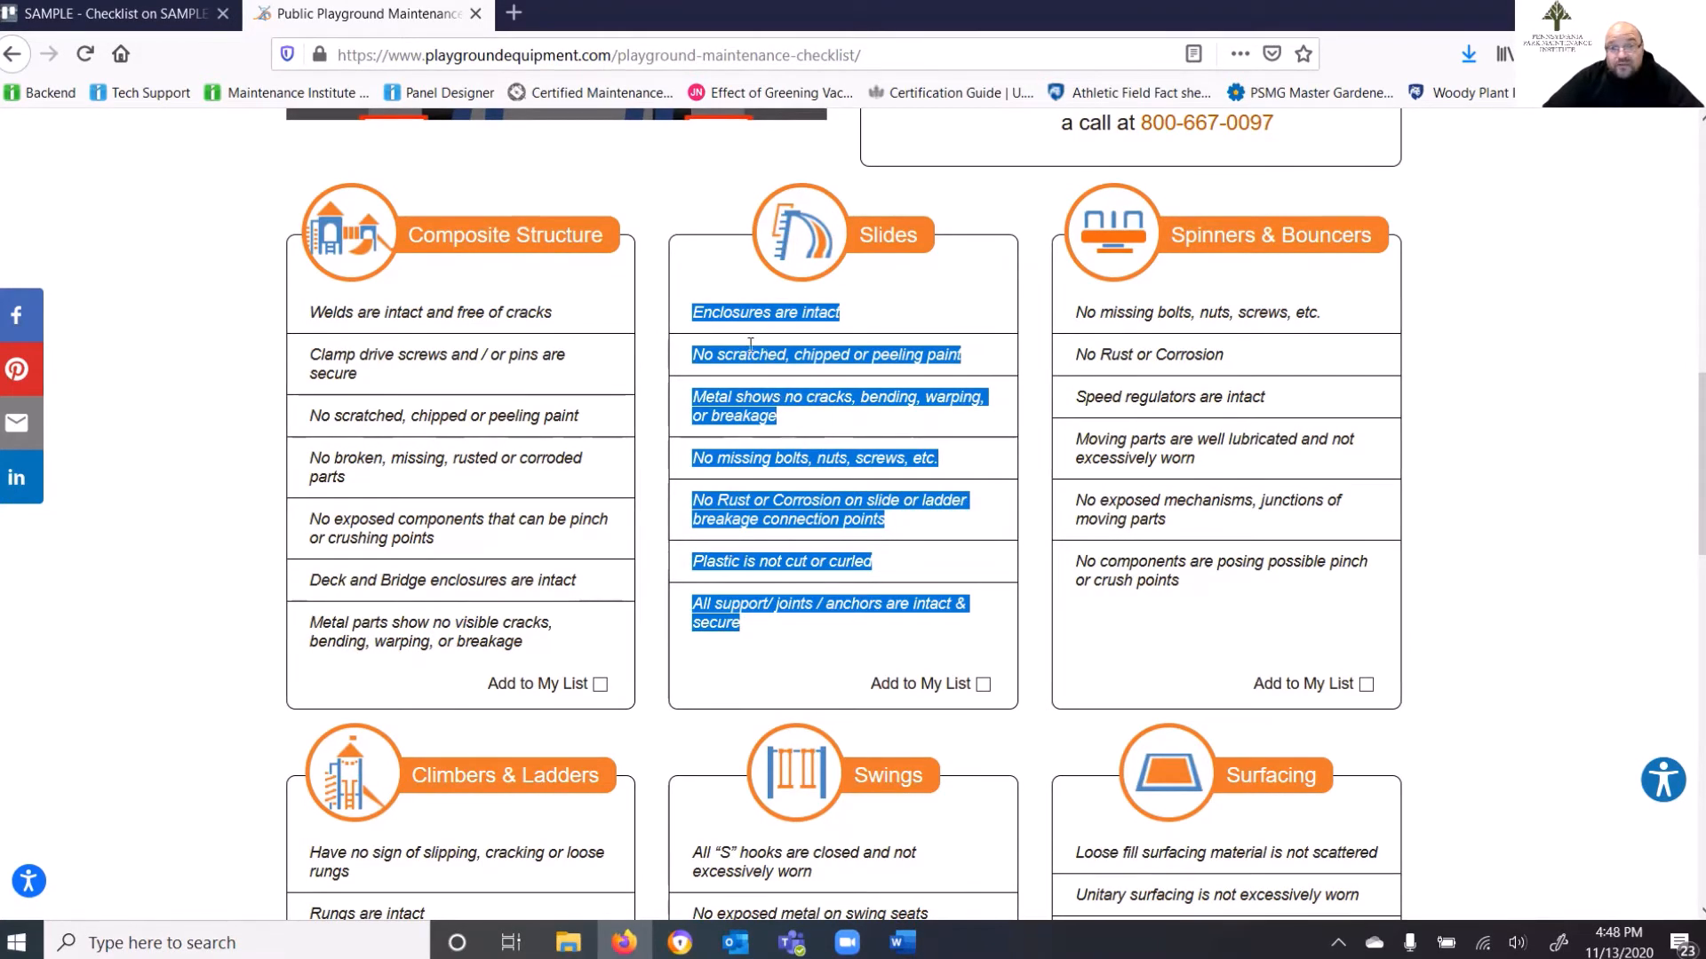
Return to the SAMPLE - Checklist card in Trello and add a new checklist titled Slides.
{"action": "left_click", "coordinate": [104, 12]}
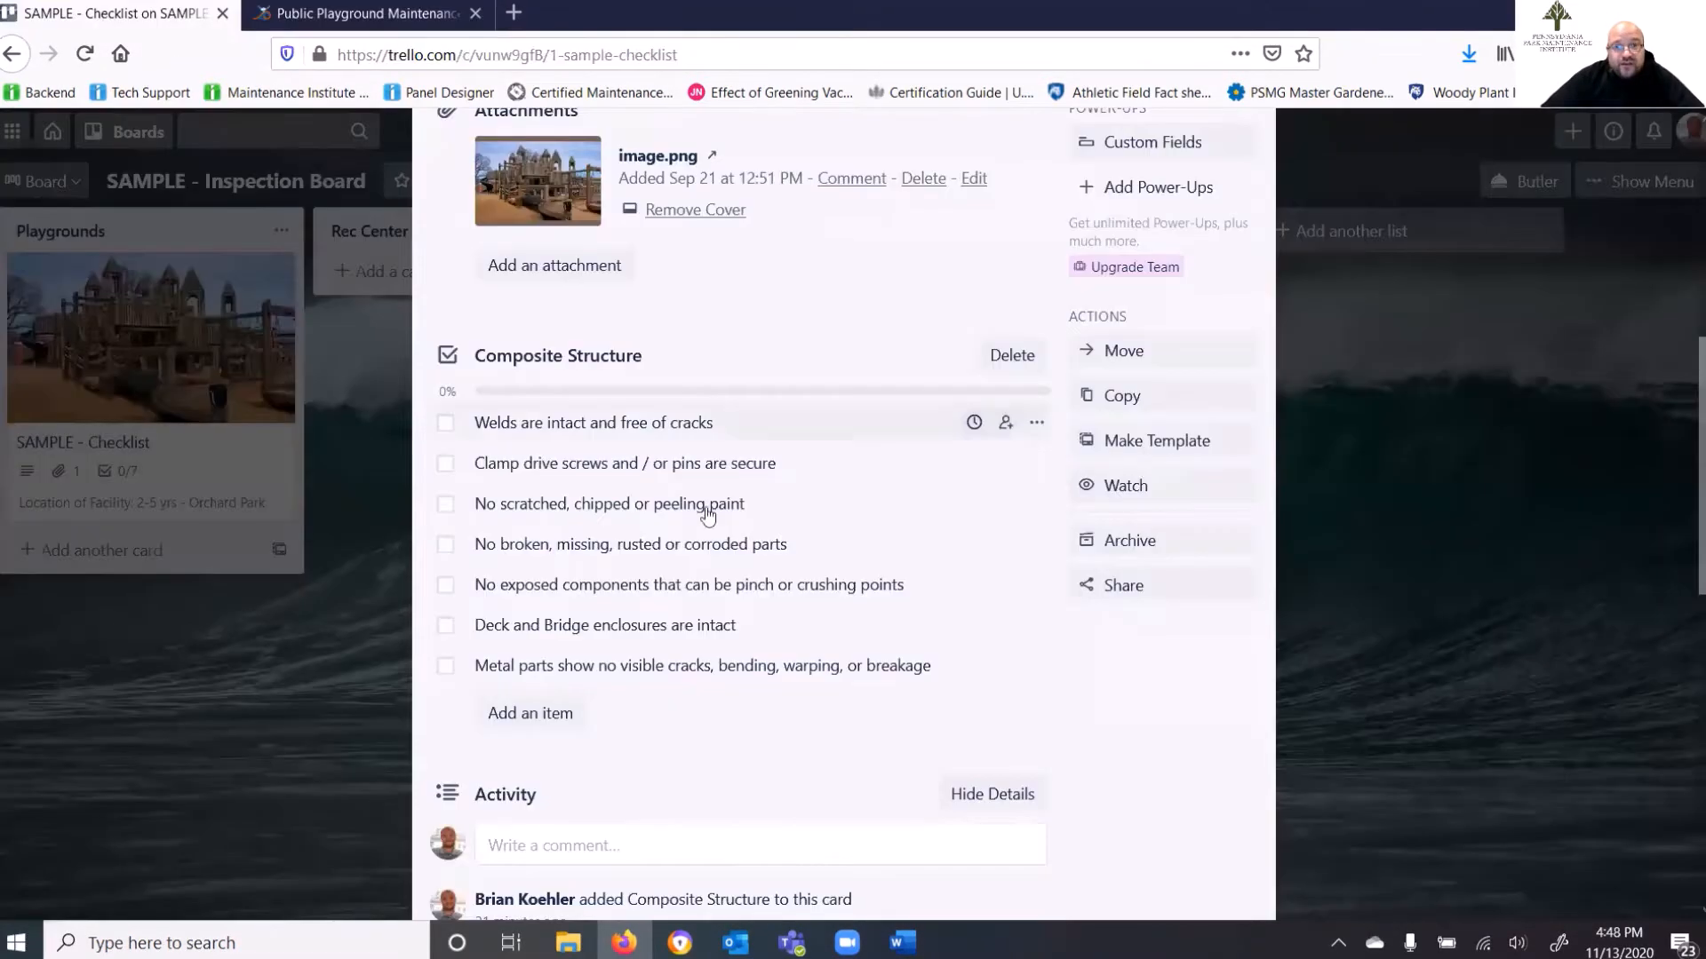
{"action": "scroll", "coordinate": [776, 499], "scroll_direction": "down", "scroll_amount": 3}
{"action": "scroll", "coordinate": [760, 487], "scroll_direction": "up", "scroll_amount": 4}
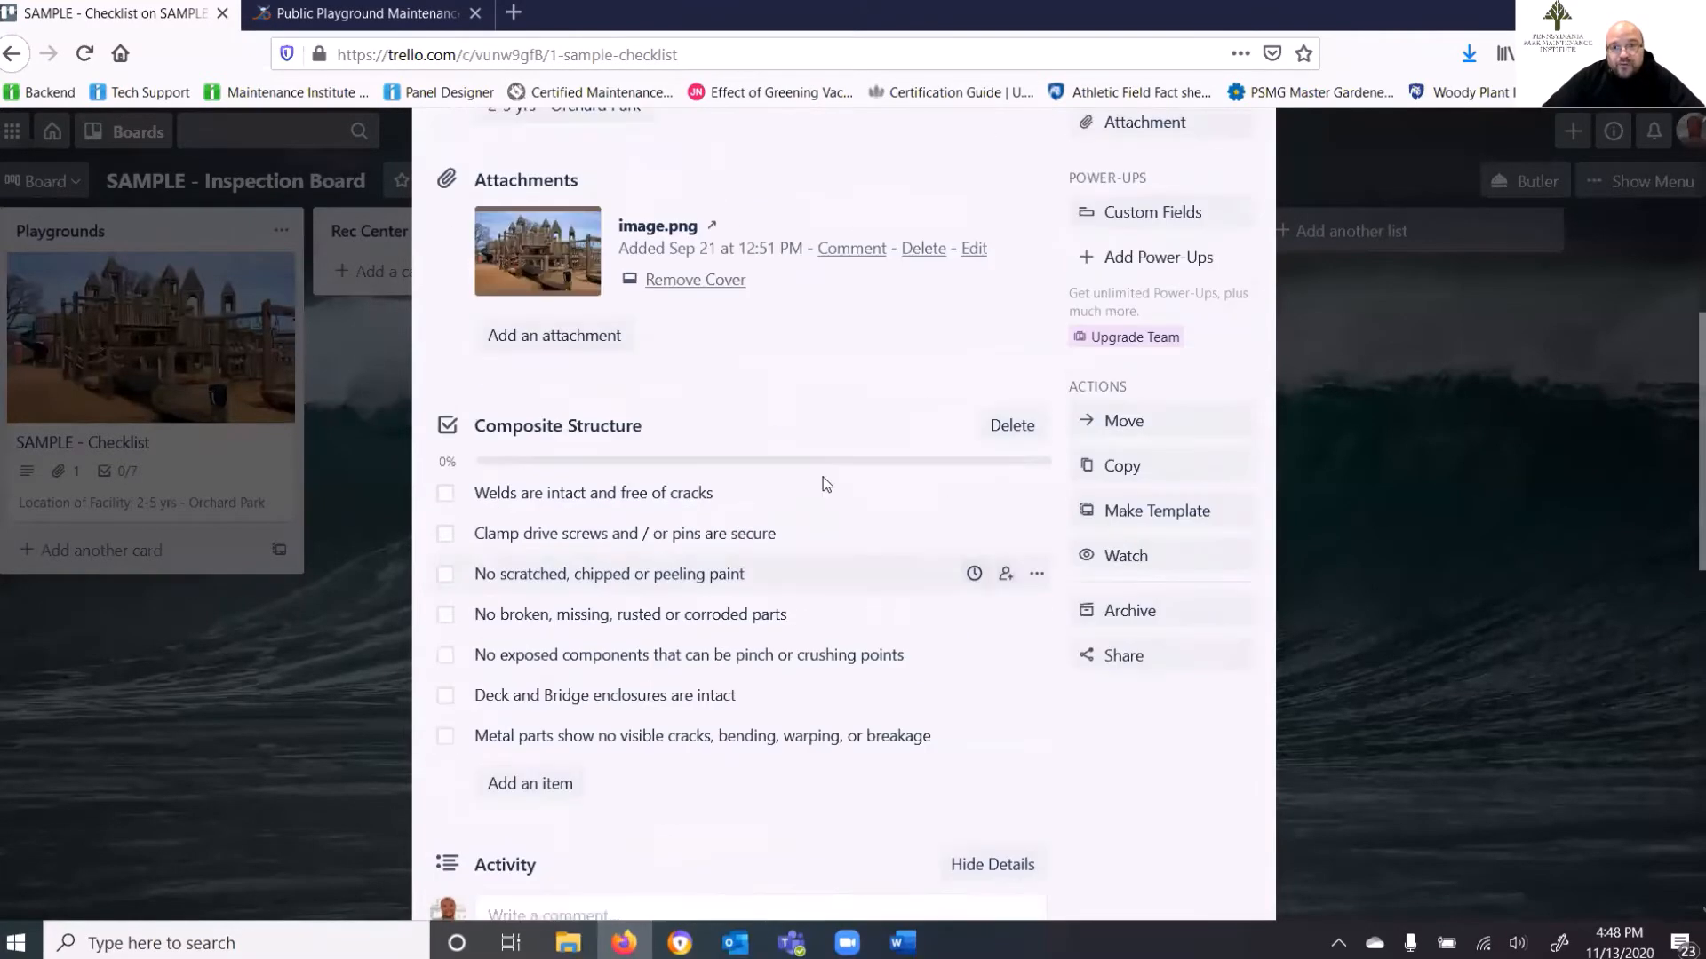
{"action": "scroll", "coordinate": [826, 485], "scroll_direction": "up", "scroll_amount": 2}
{"action": "left_click", "coordinate": [1136, 223]}
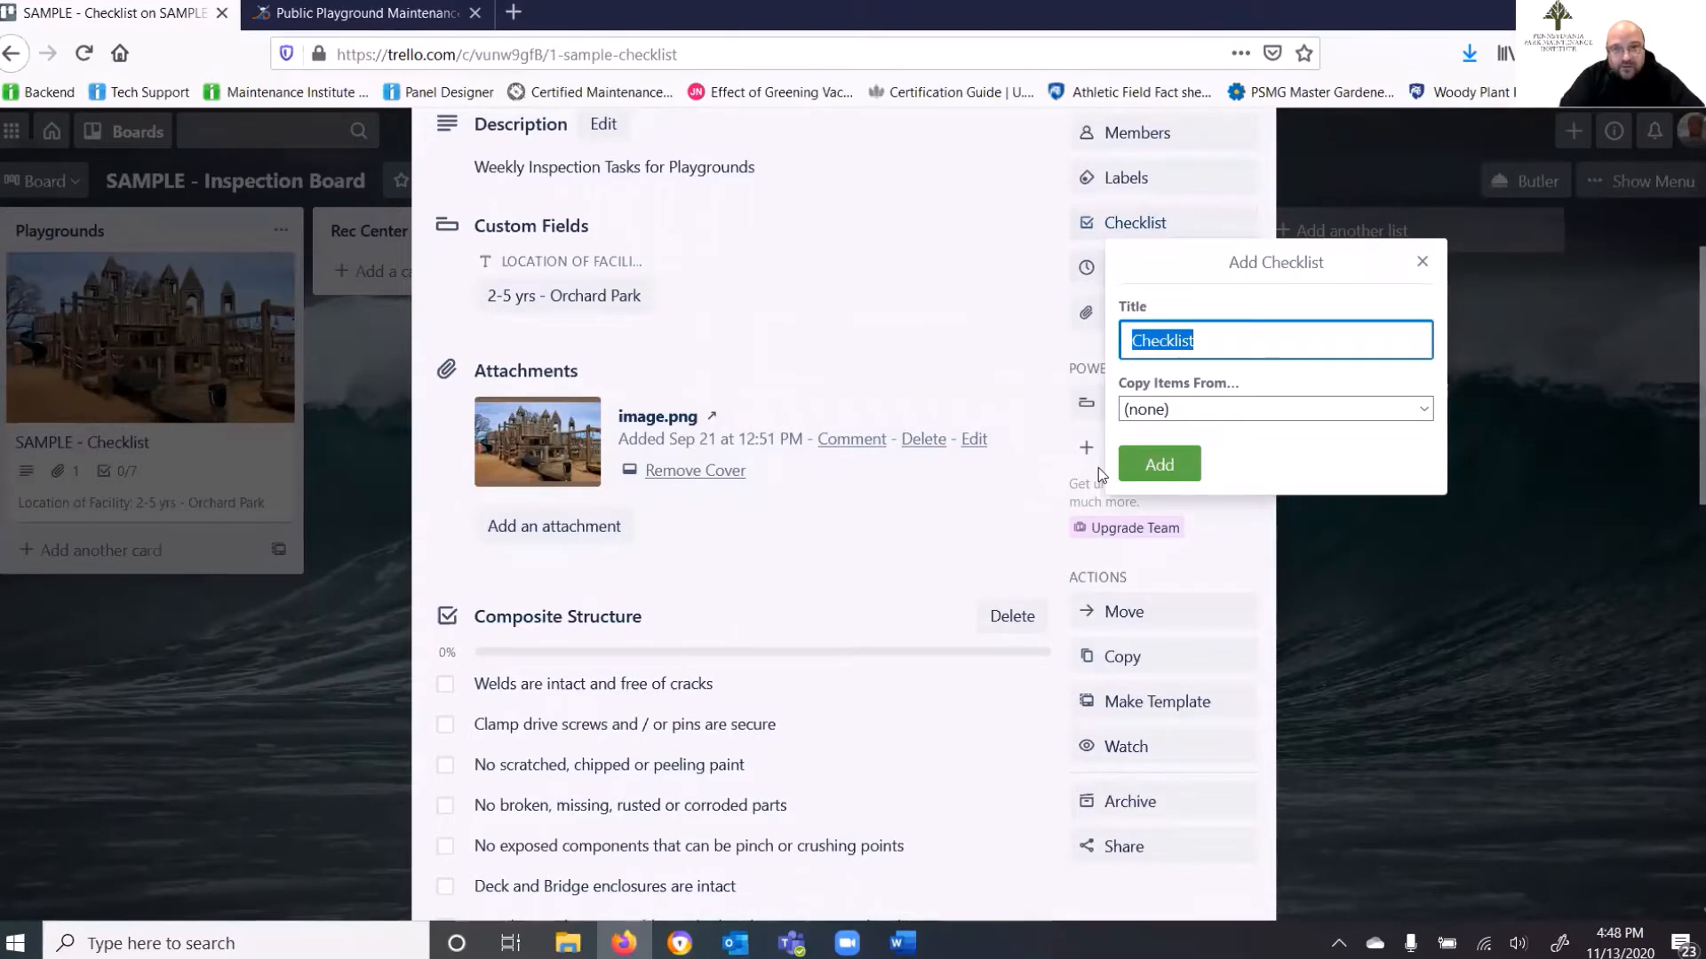
{"action": "type", "text": "Sli"}
{"action": "key", "text": "BackSpace"}
{"action": "key", "text": "BackSpace"}
{"action": "type", "text": "lides"}
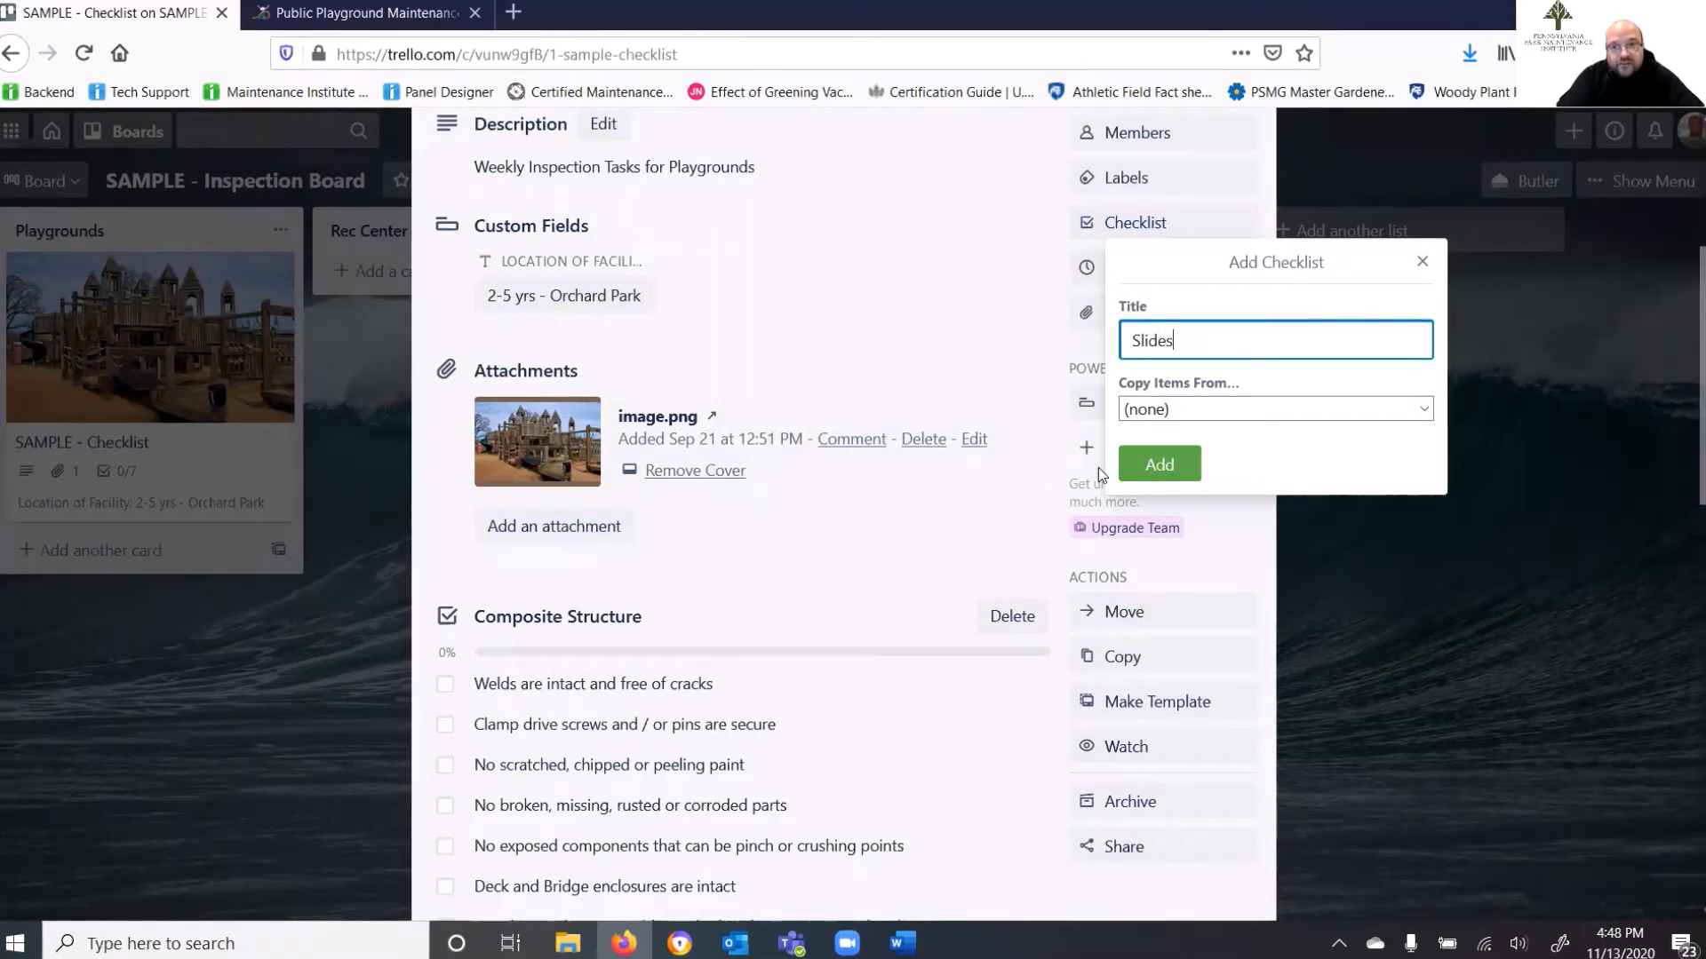
{"action": "key", "text": "Return"}
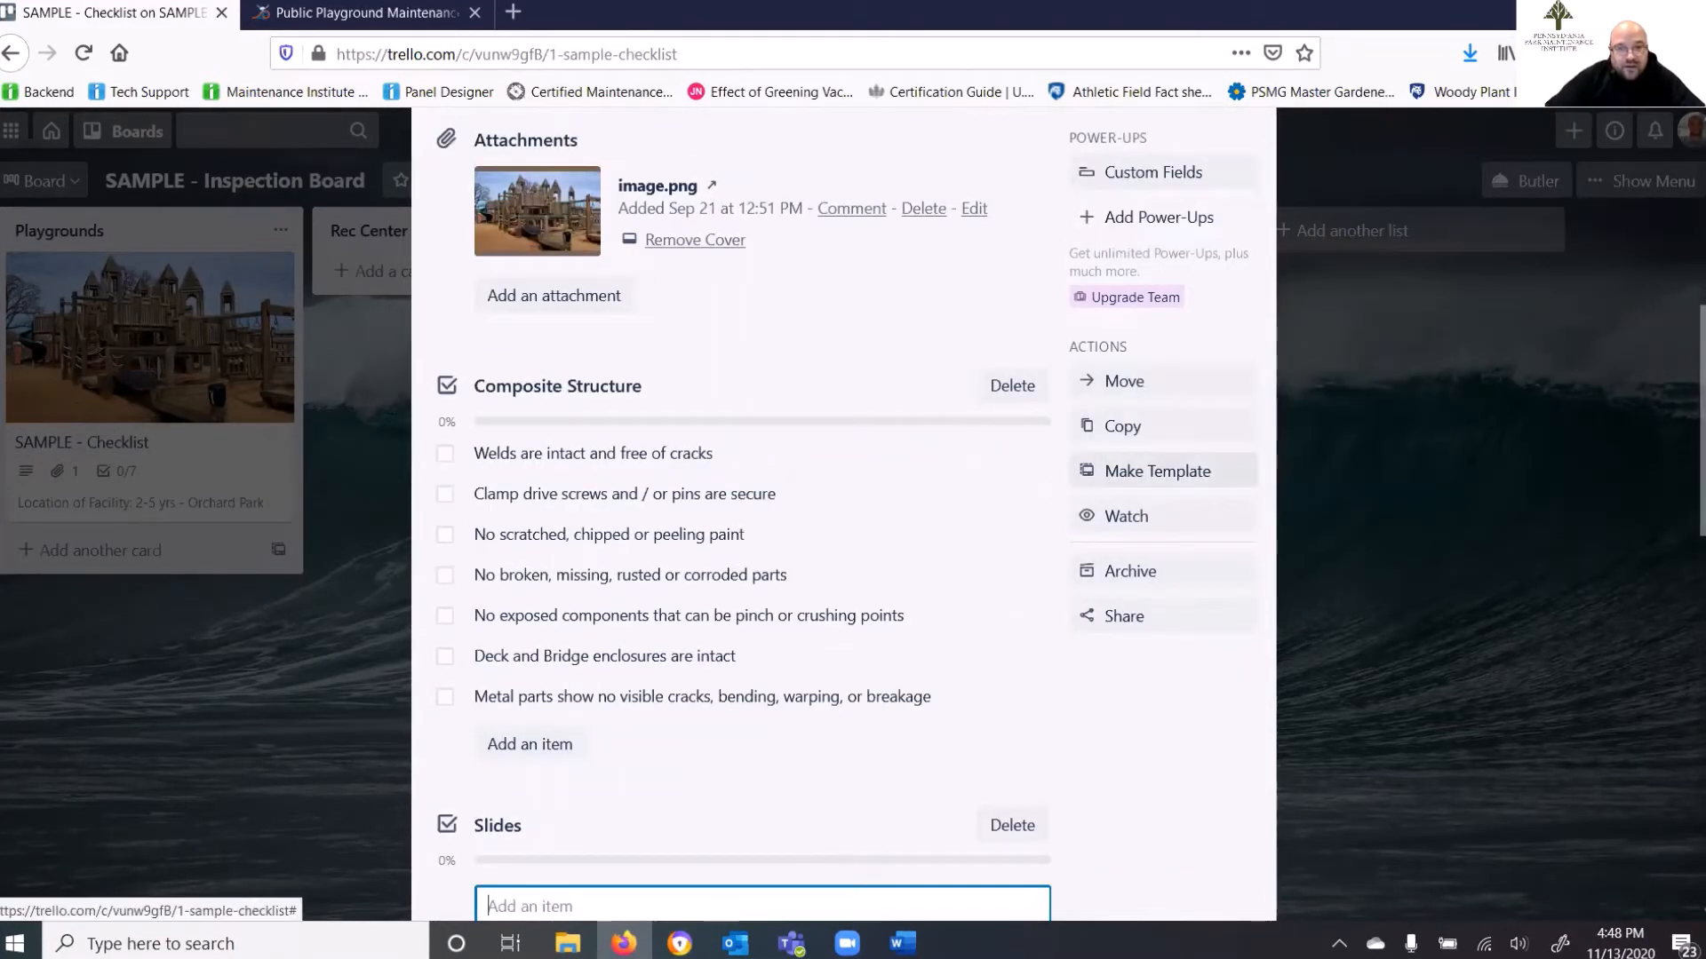
Paste the copied slide inspection lines into the Slides checklist and add them as separate items.
{"action": "scroll", "coordinate": [611, 764], "scroll_direction": "down", "scroll_amount": 2}
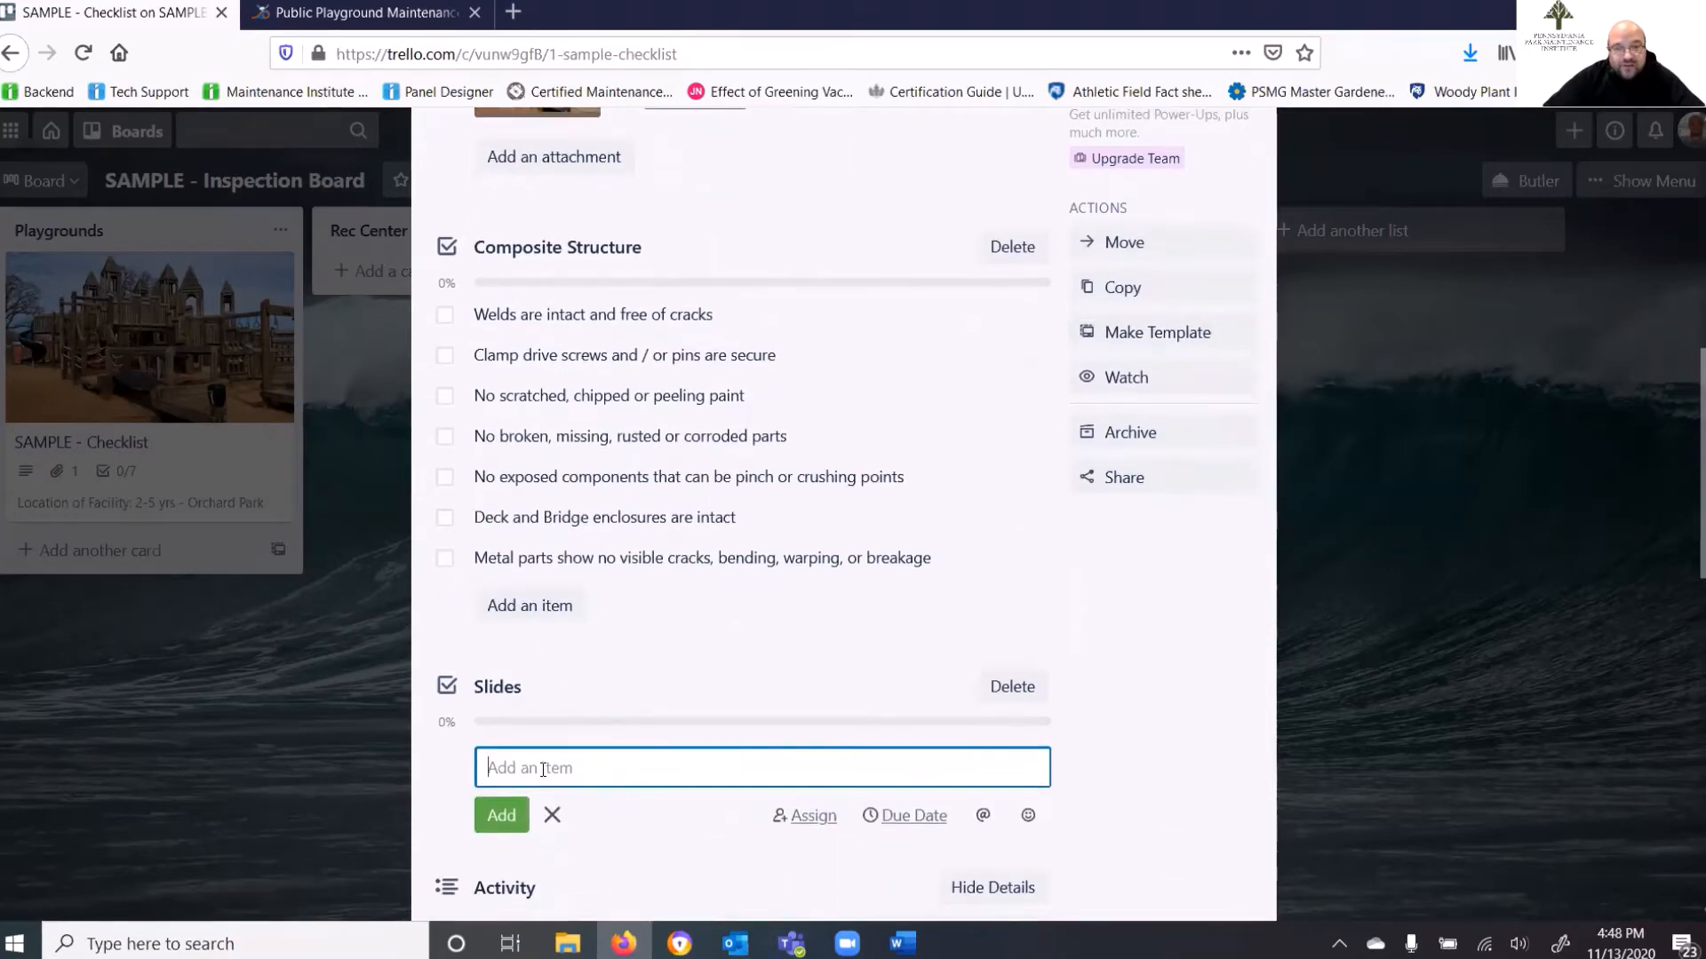
{"action": "key", "text": "ctrl+v"}
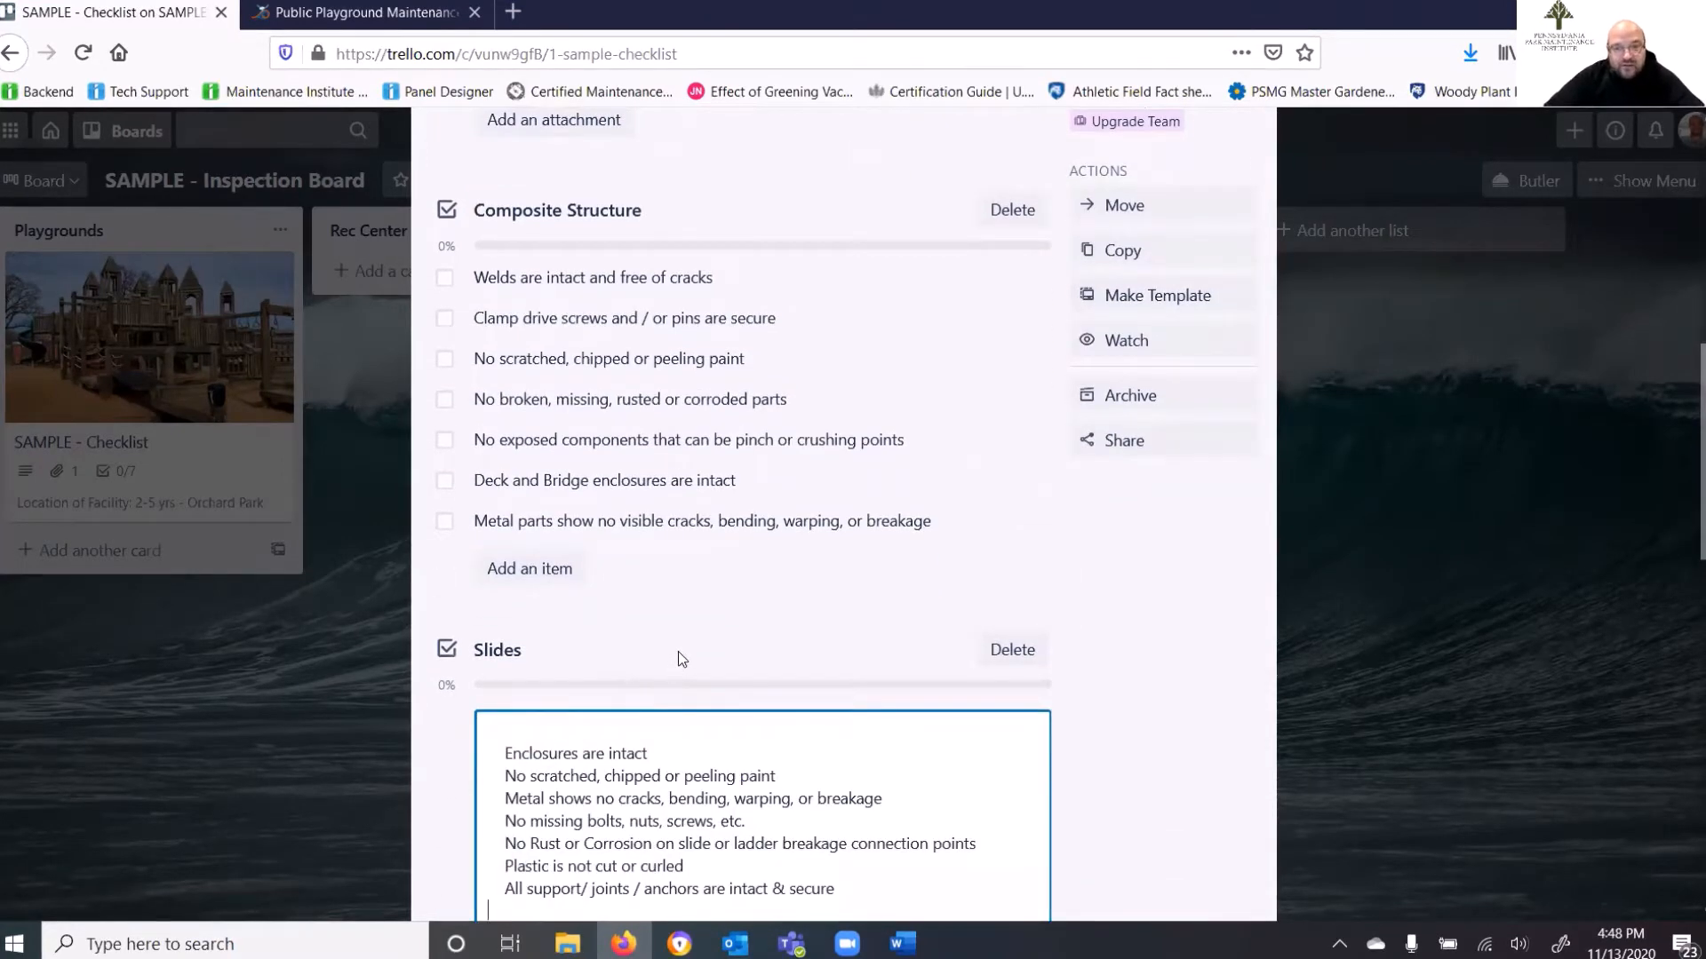
{"action": "scroll", "coordinate": [678, 597], "scroll_direction": "down", "scroll_amount": 3}
{"action": "scroll", "coordinate": [704, 582], "scroll_direction": "down", "scroll_amount": 2}
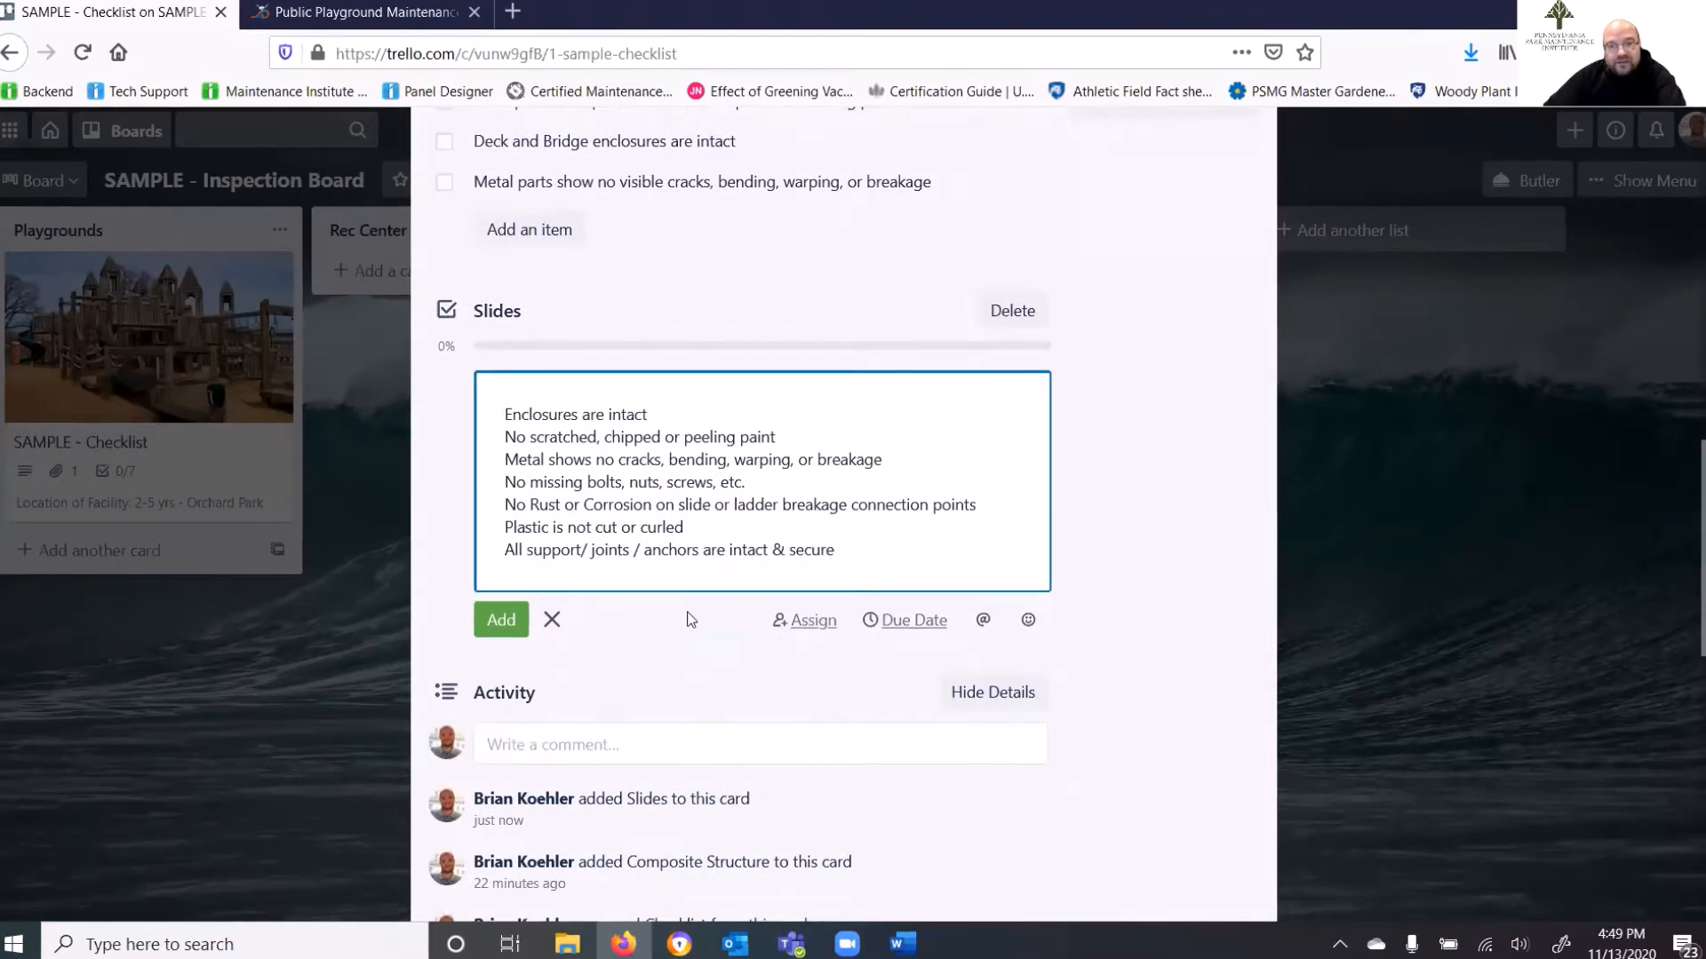
{"action": "key", "text": "Return"}
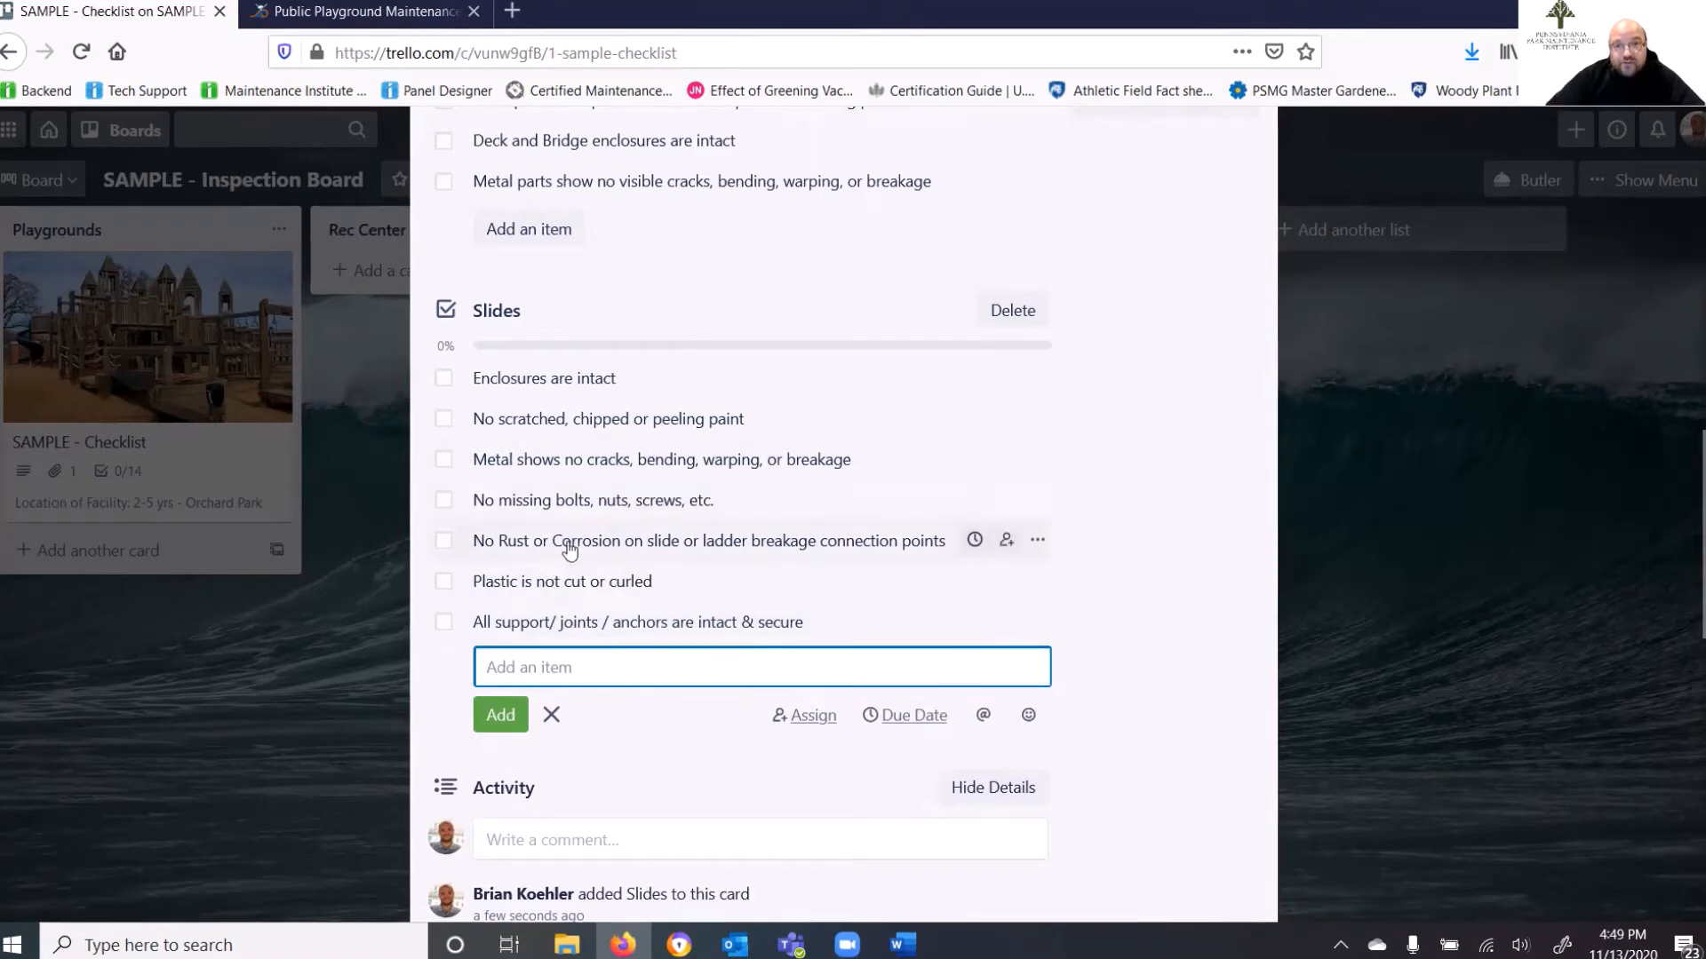
Look over the Slides and Composite Structure checklists and the card's upper details, and close the card.
{"action": "scroll", "coordinate": [680, 560], "scroll_direction": "up", "scroll_amount": 1}
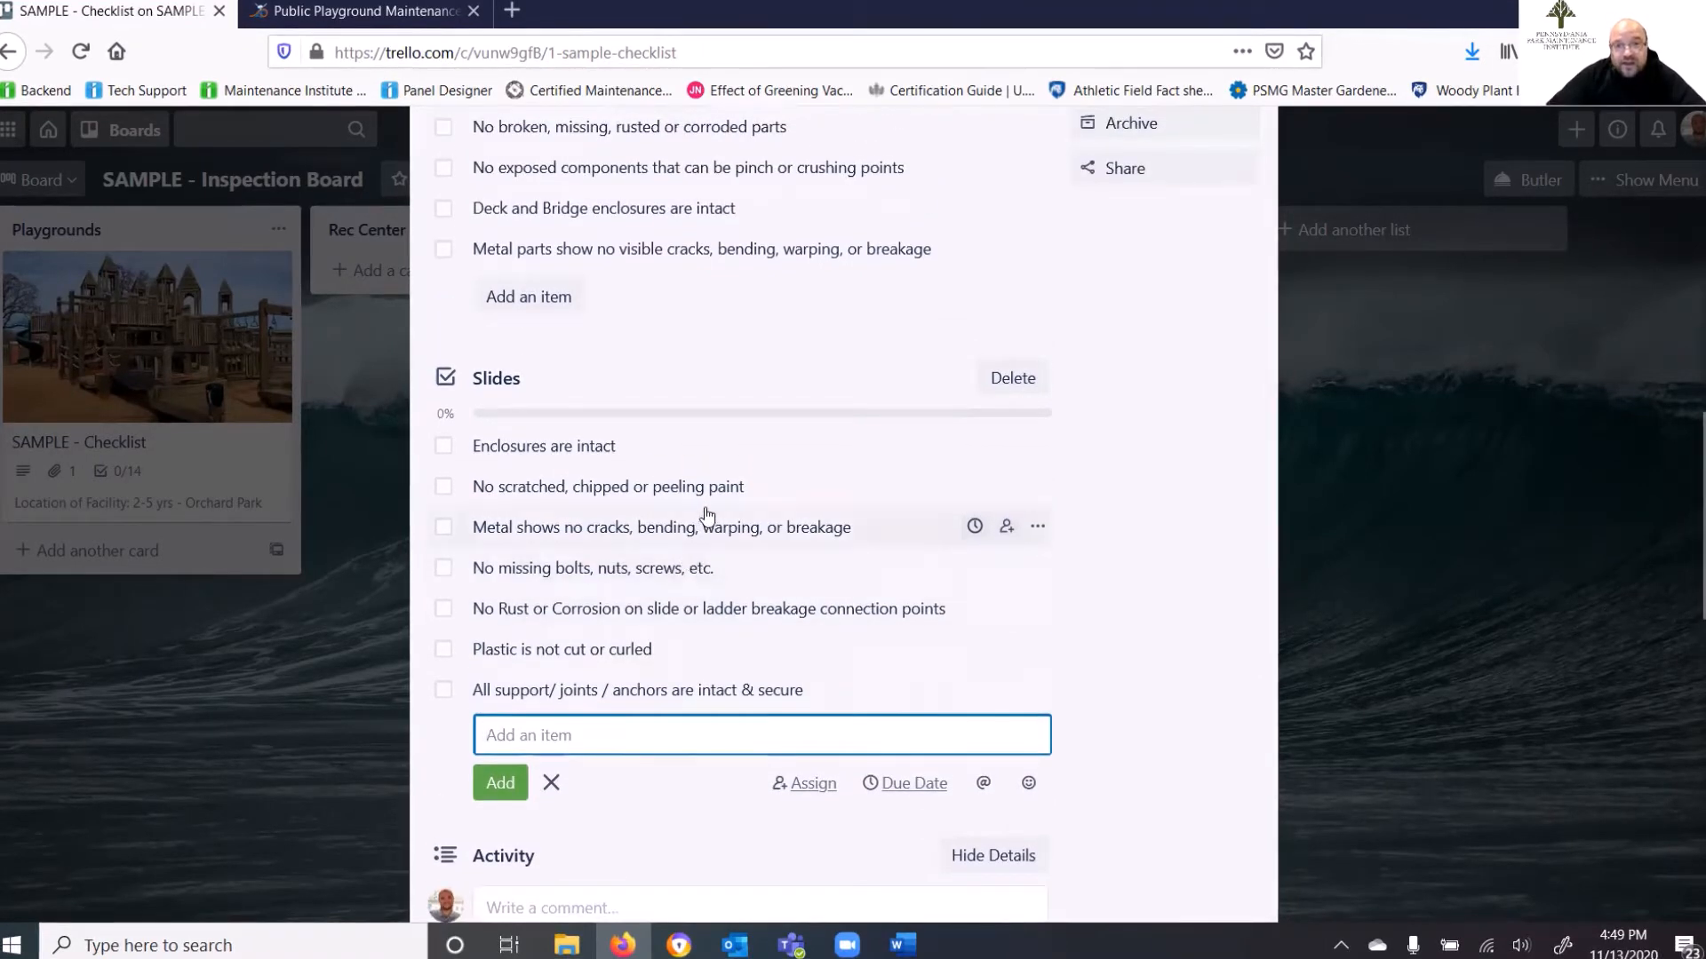
{"action": "scroll", "coordinate": [658, 511], "scroll_direction": "up", "scroll_amount": 3}
{"action": "scroll", "coordinate": [710, 520], "scroll_direction": "down", "scroll_amount": 2}
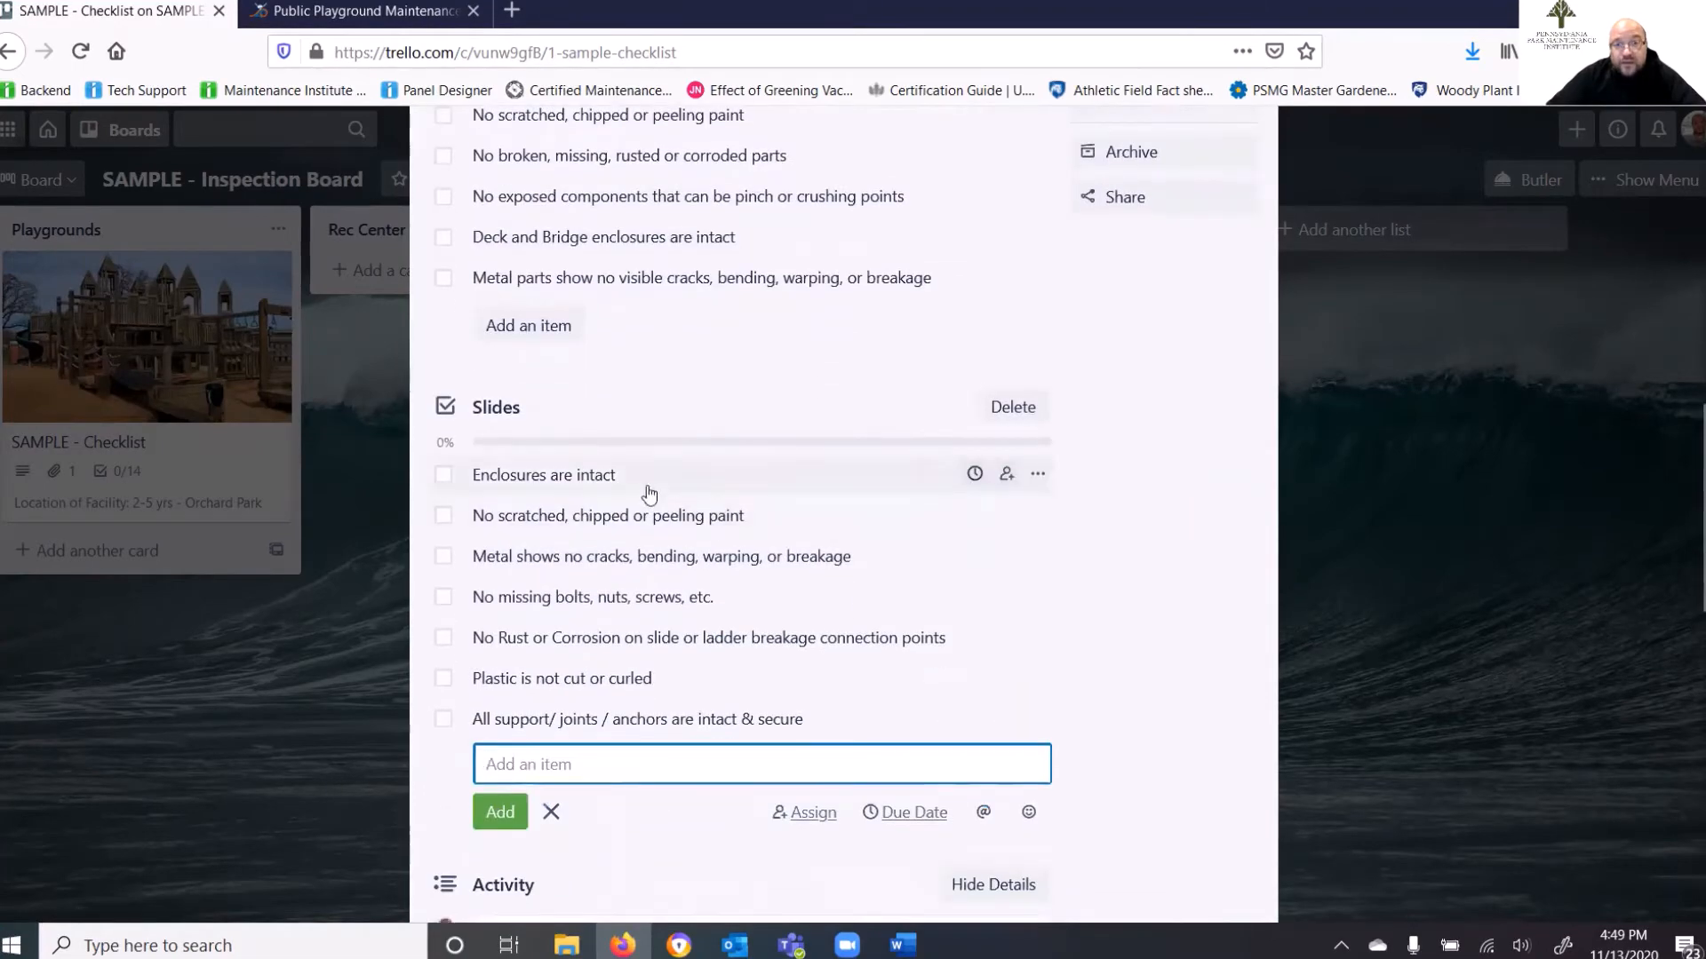
{"action": "scroll", "coordinate": [721, 419], "scroll_direction": "up", "scroll_amount": 7}
{"action": "scroll", "coordinate": [741, 449], "scroll_direction": "up", "scroll_amount": 1}
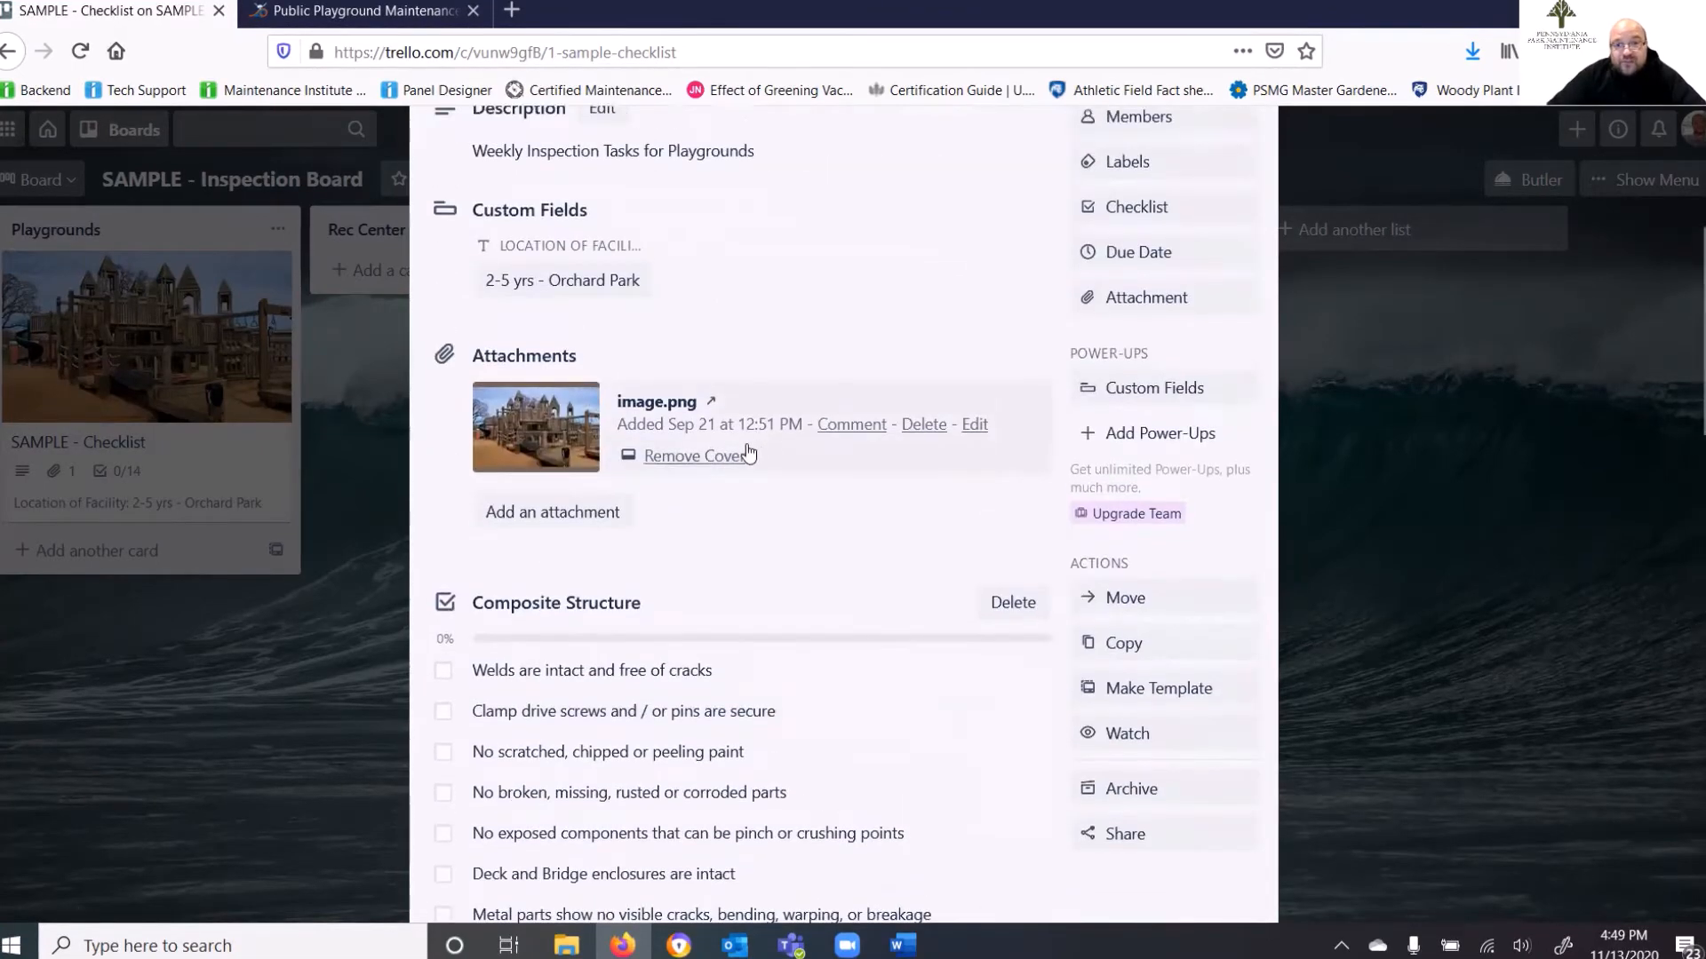
{"action": "scroll", "coordinate": [924, 317], "scroll_direction": "up", "scroll_amount": 3}
{"action": "scroll", "coordinate": [710, 405], "scroll_direction": "up", "scroll_amount": 1}
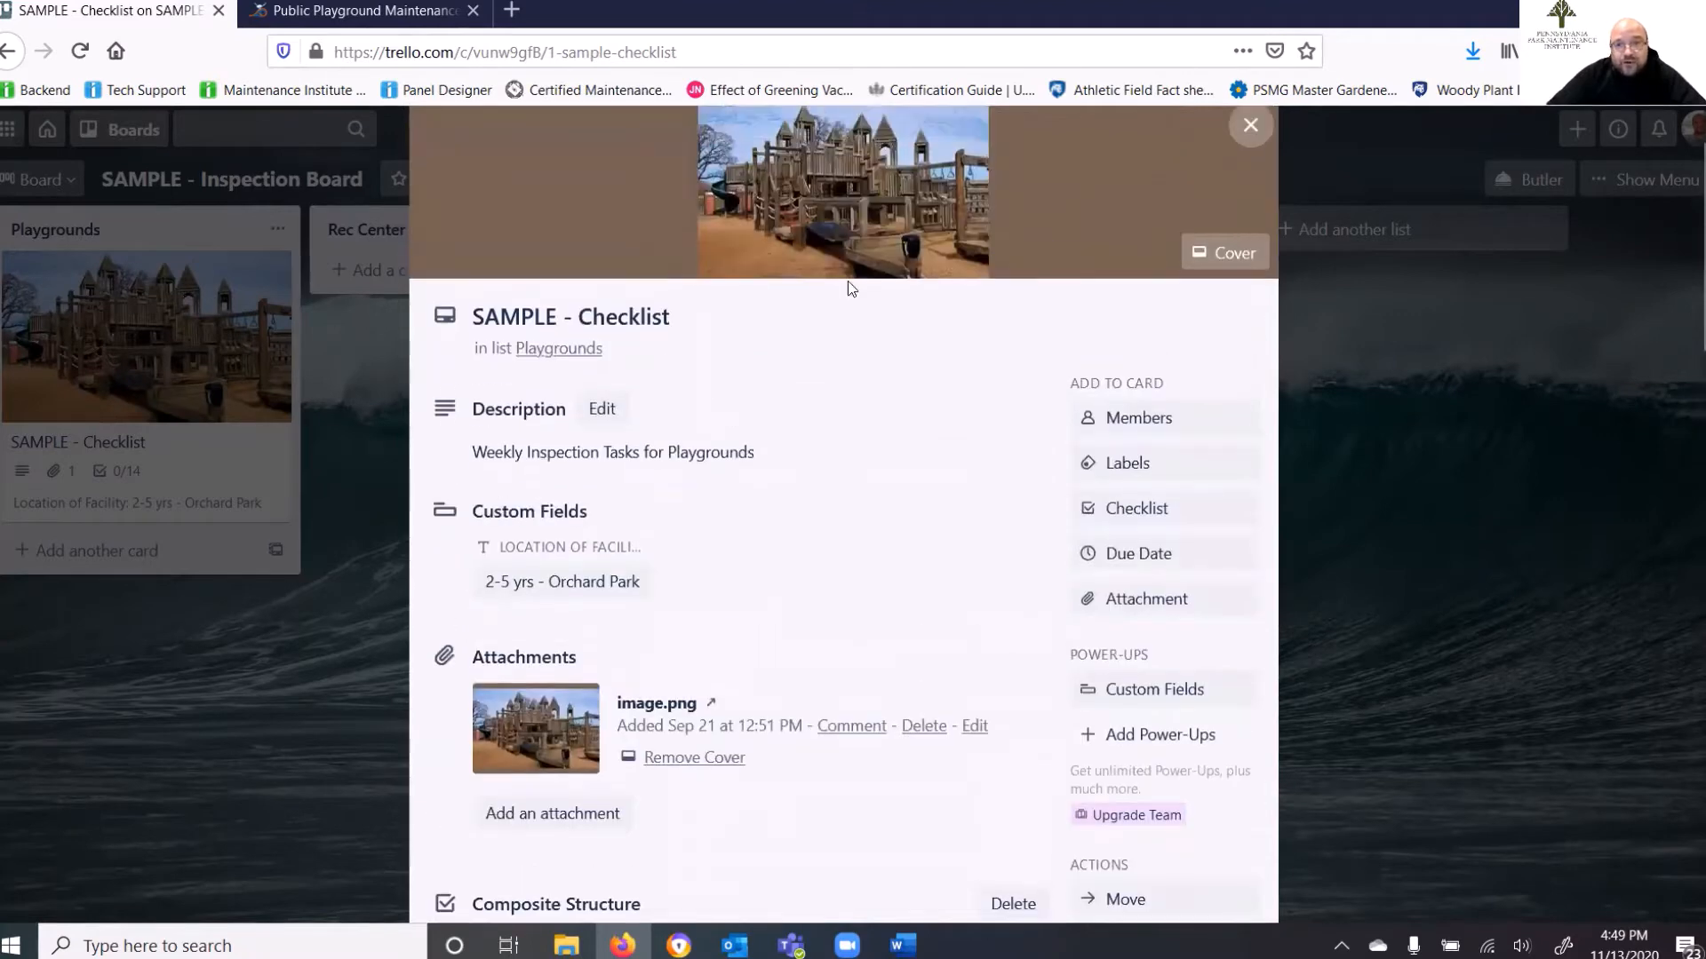
{"action": "left_click", "coordinate": [1249, 126]}
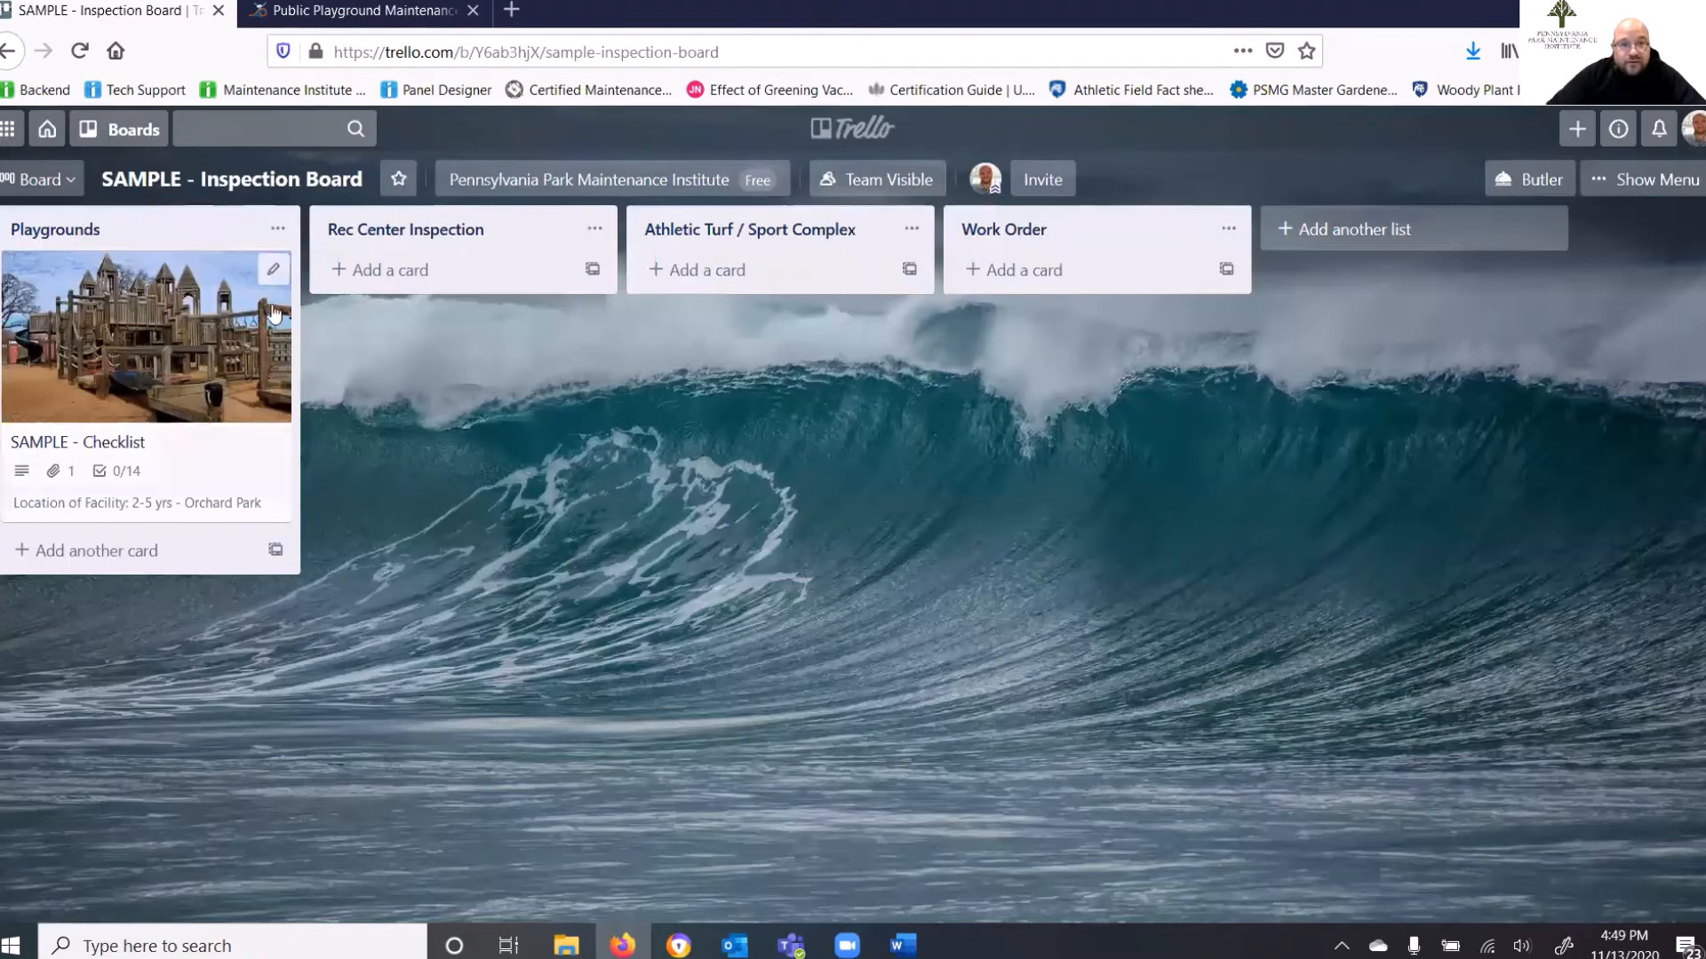
Duplicate the SAMPLE - Checklist card within the Playgrounds list, keeping its title, checklists and attachments.
{"action": "right_click", "coordinate": [246, 363]}
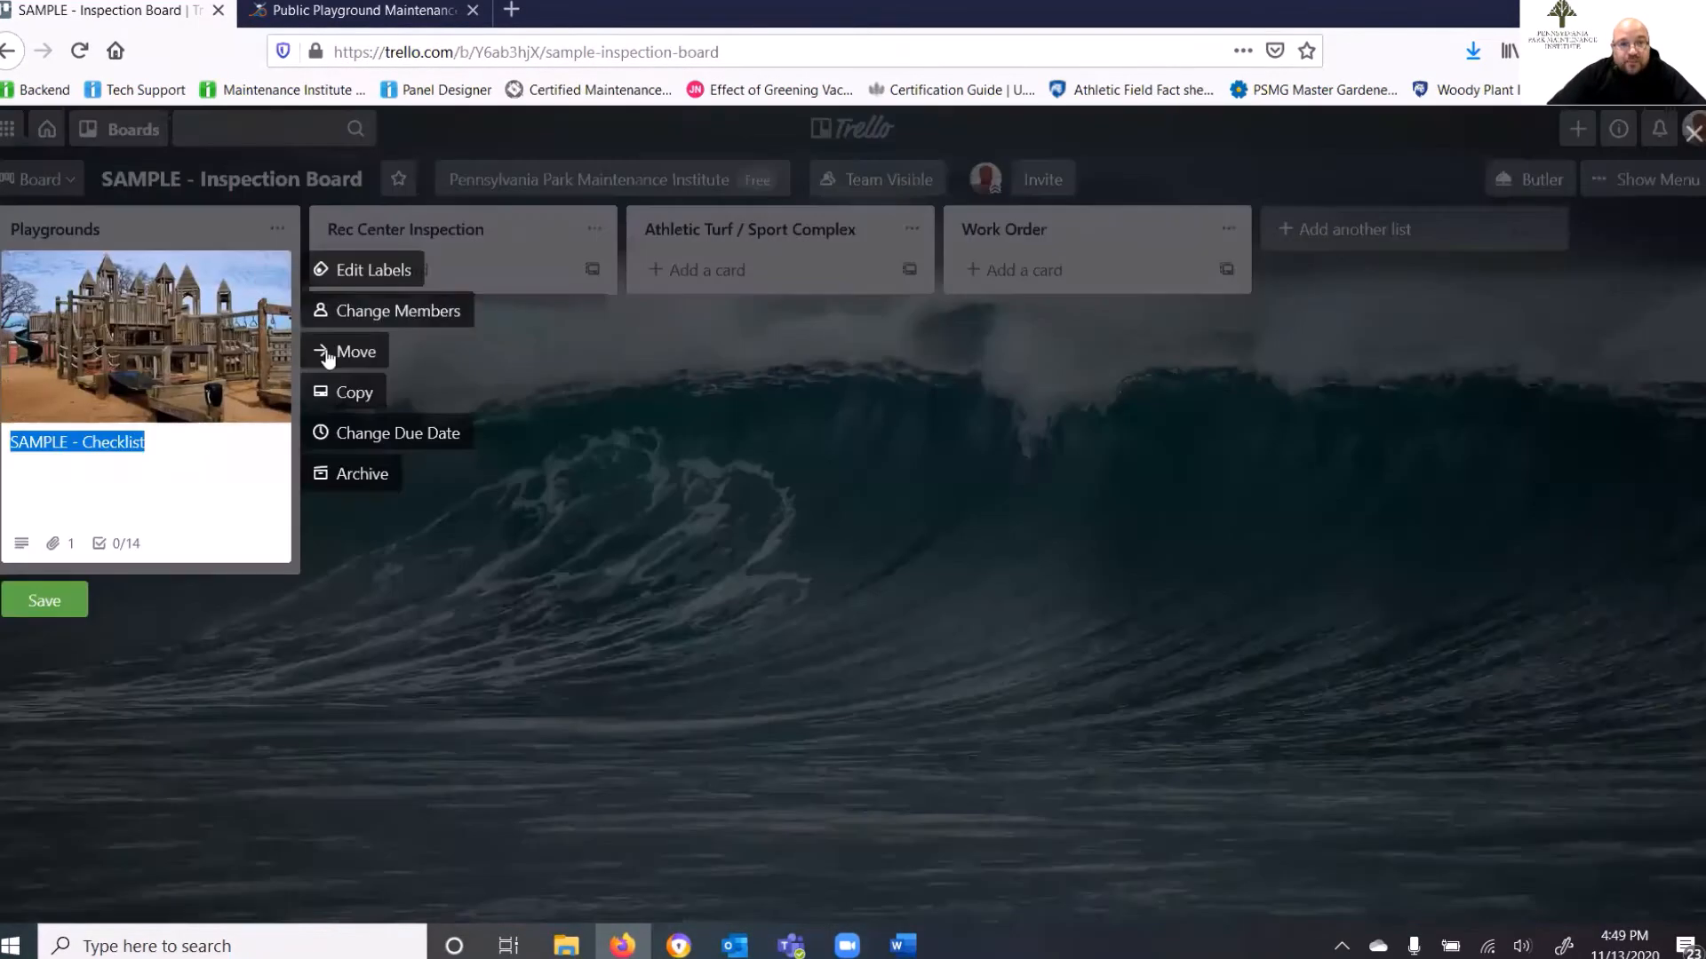
{"action": "left_click", "coordinate": [360, 391]}
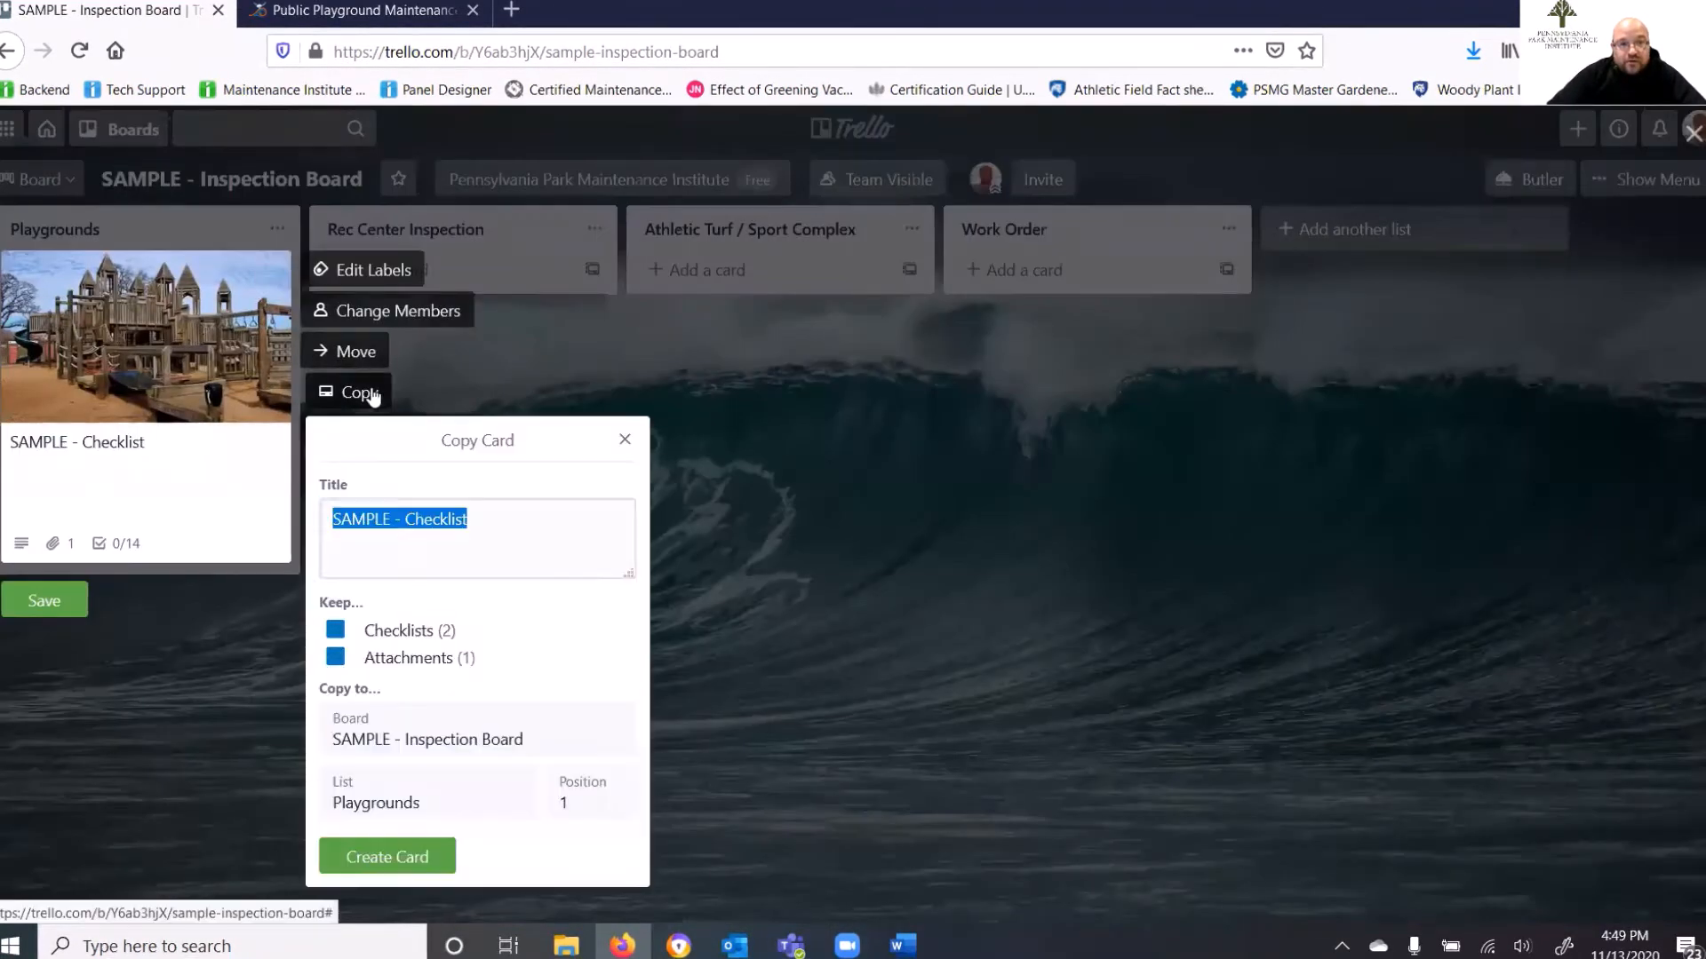
{"action": "left_click", "coordinate": [421, 853]}
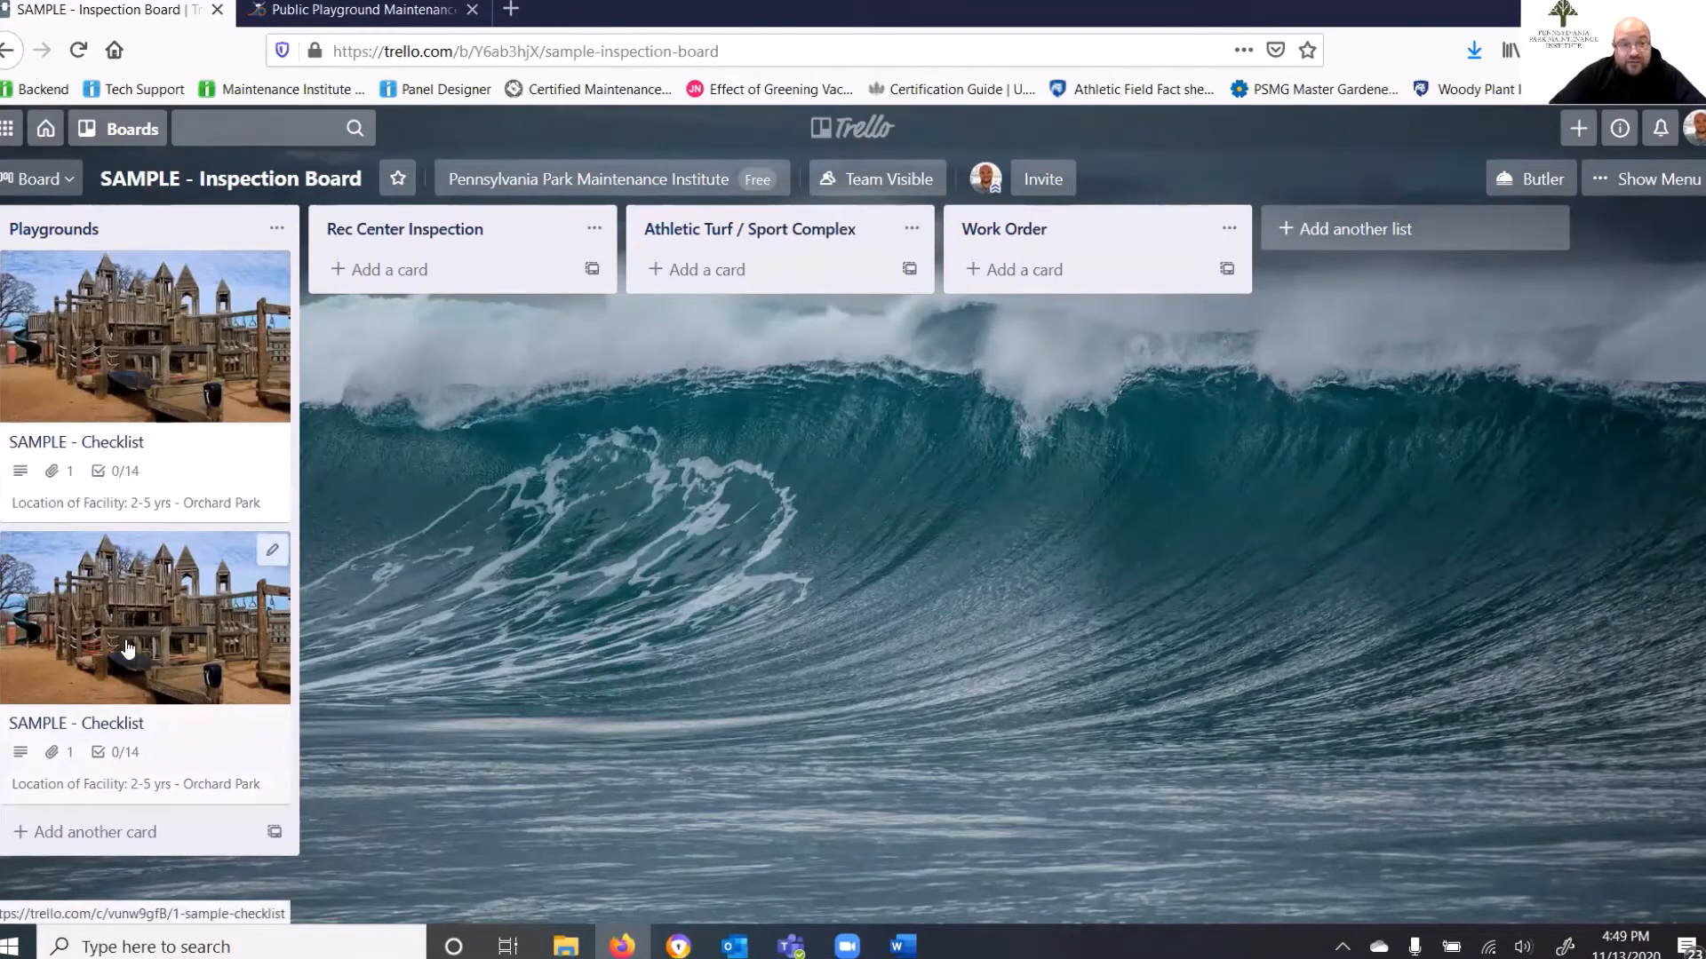
Set the lower SAMPLE - Checklist card's facility location field to "5-12 yrs - Orchard Park" and close the card.
{"action": "left_click", "coordinate": [131, 651]}
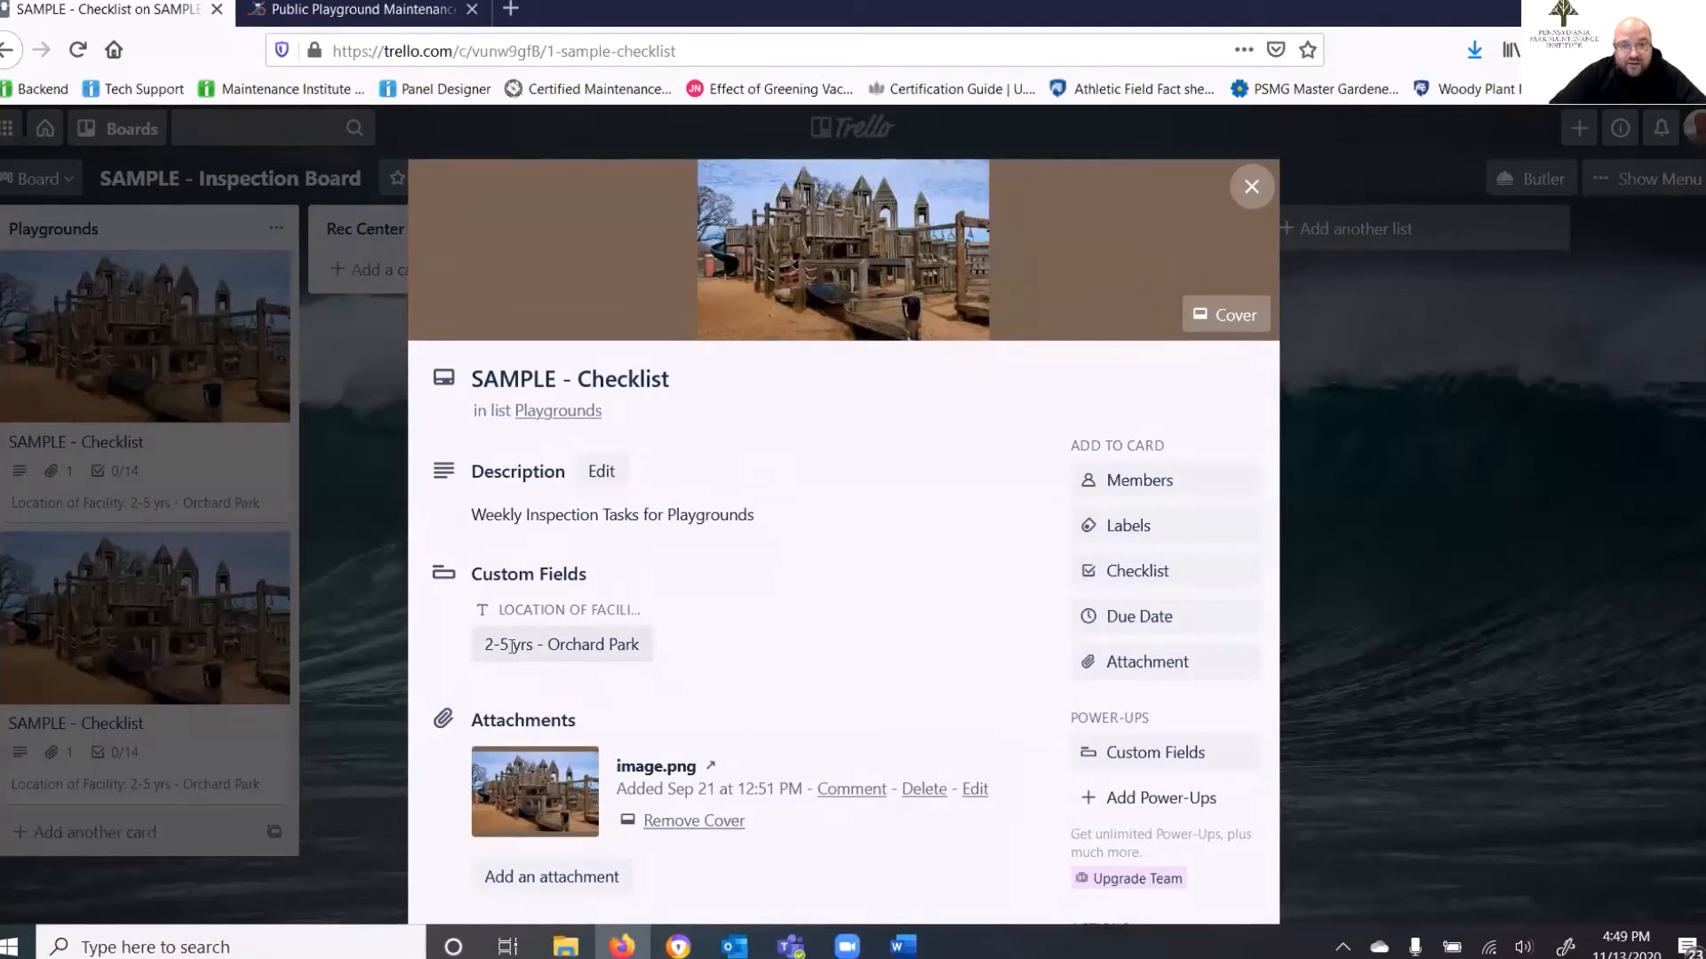
{"action": "left_click_drag", "start_coordinate": [509, 645], "coordinate": [479, 645]}
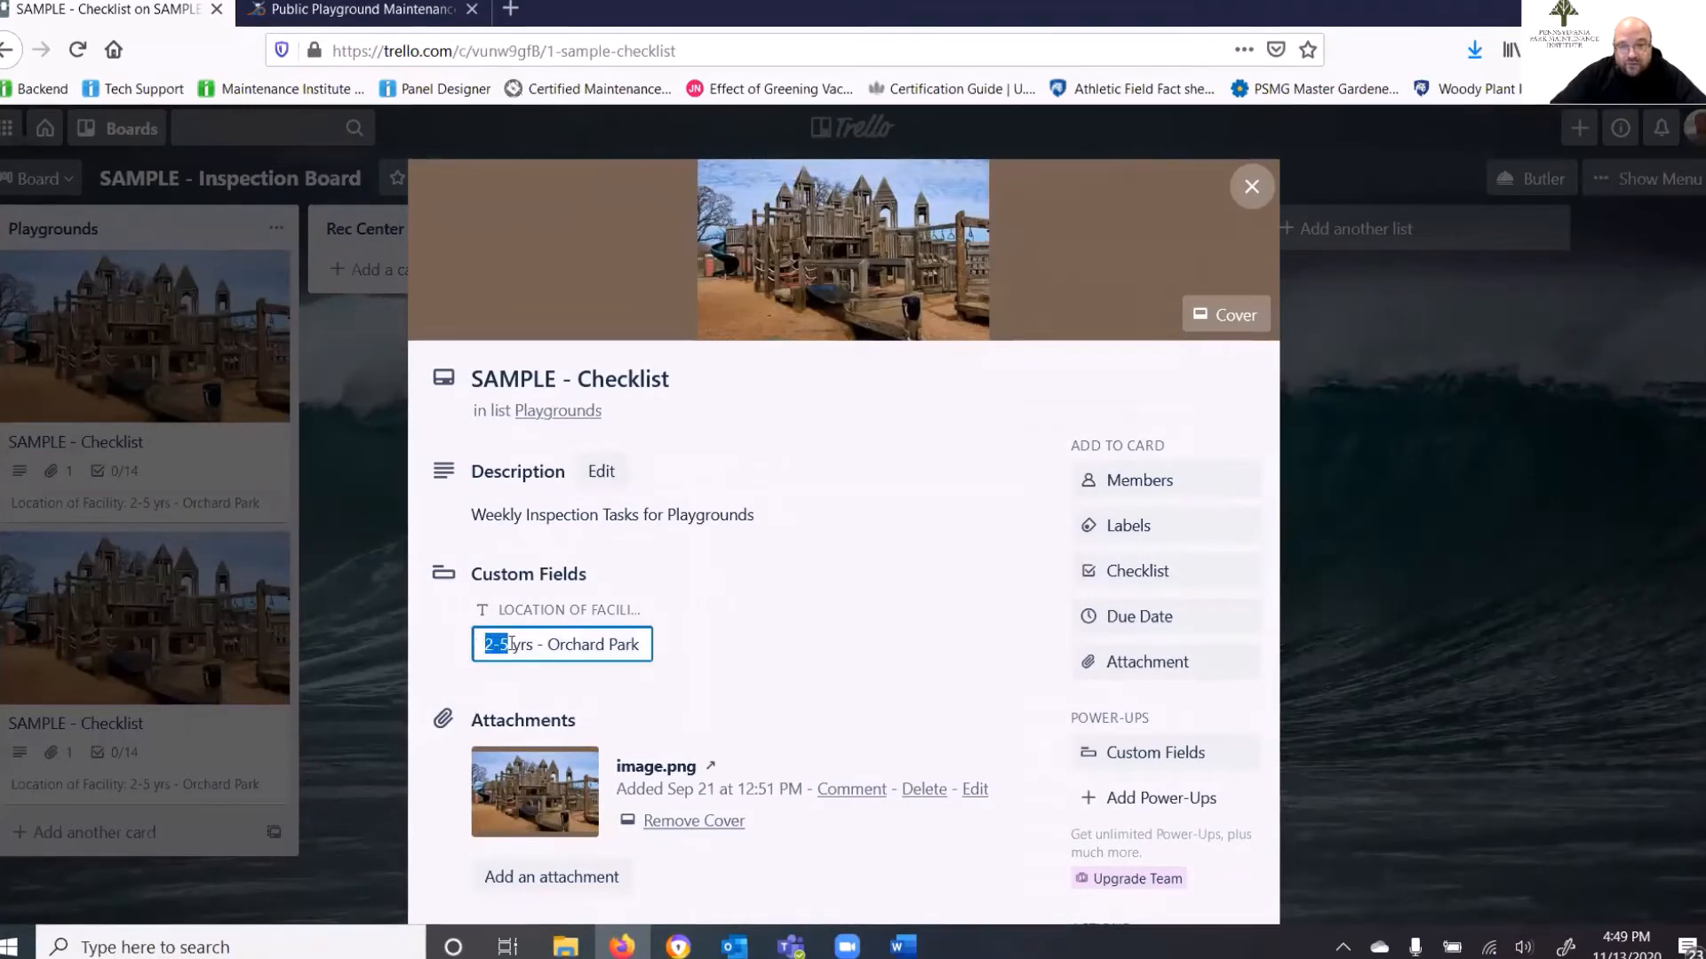
{"action": "type", "text": "5-12"}
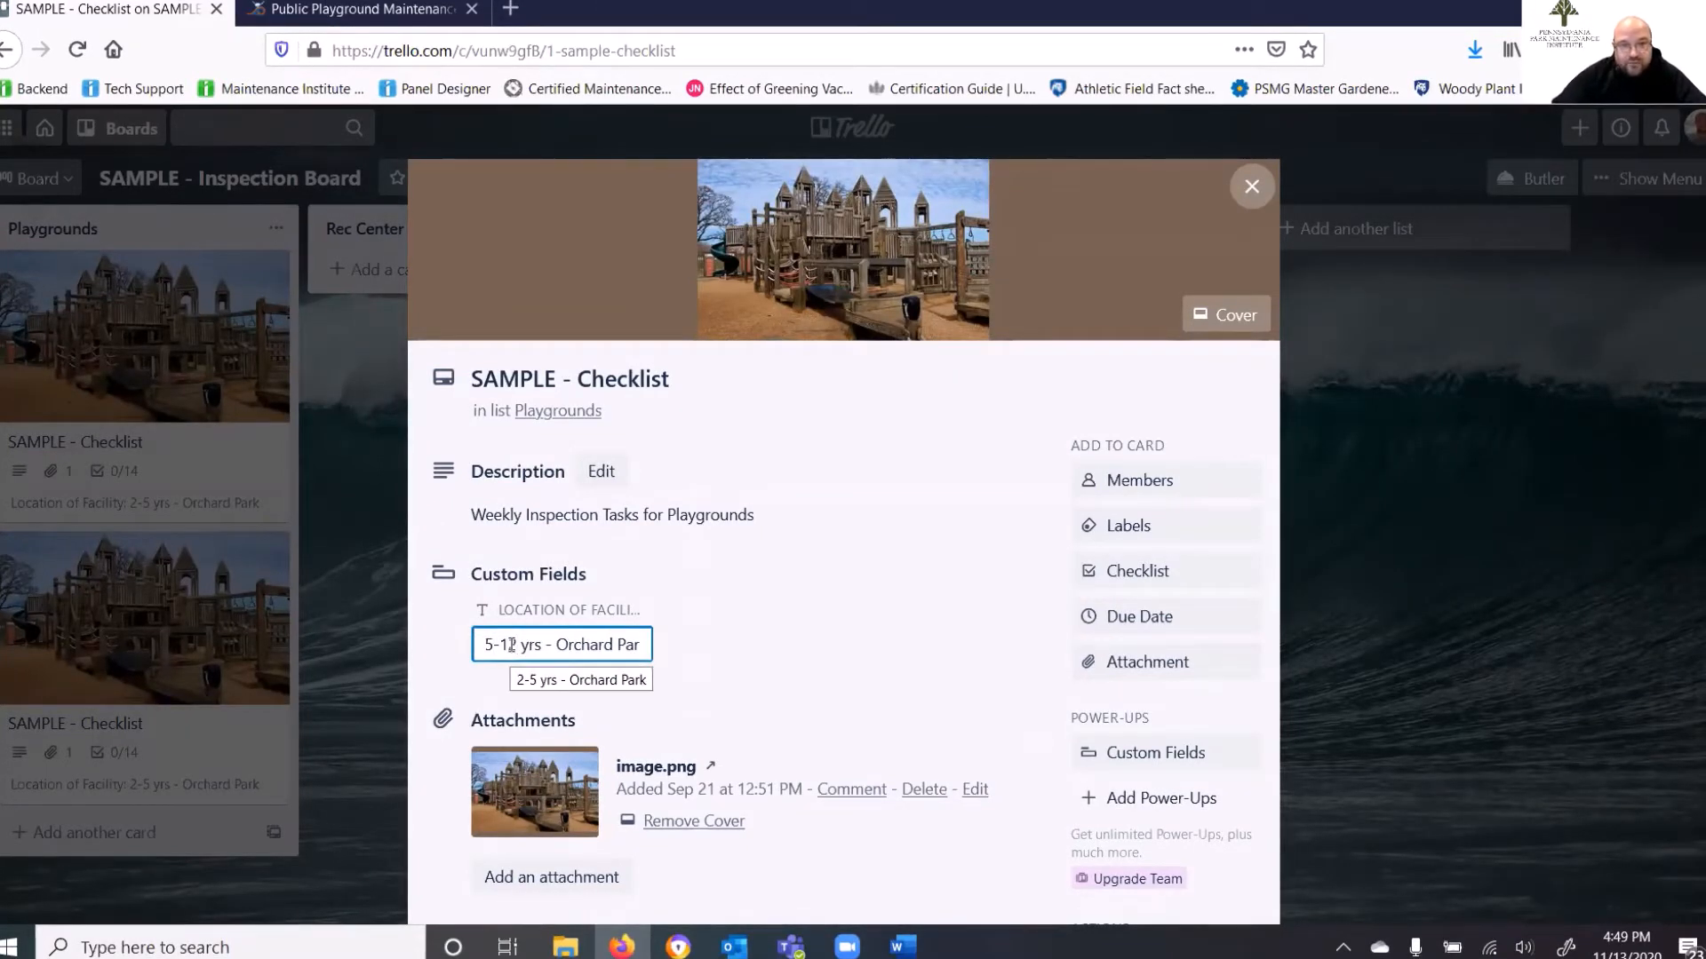
{"action": "left_click", "coordinate": [823, 677]}
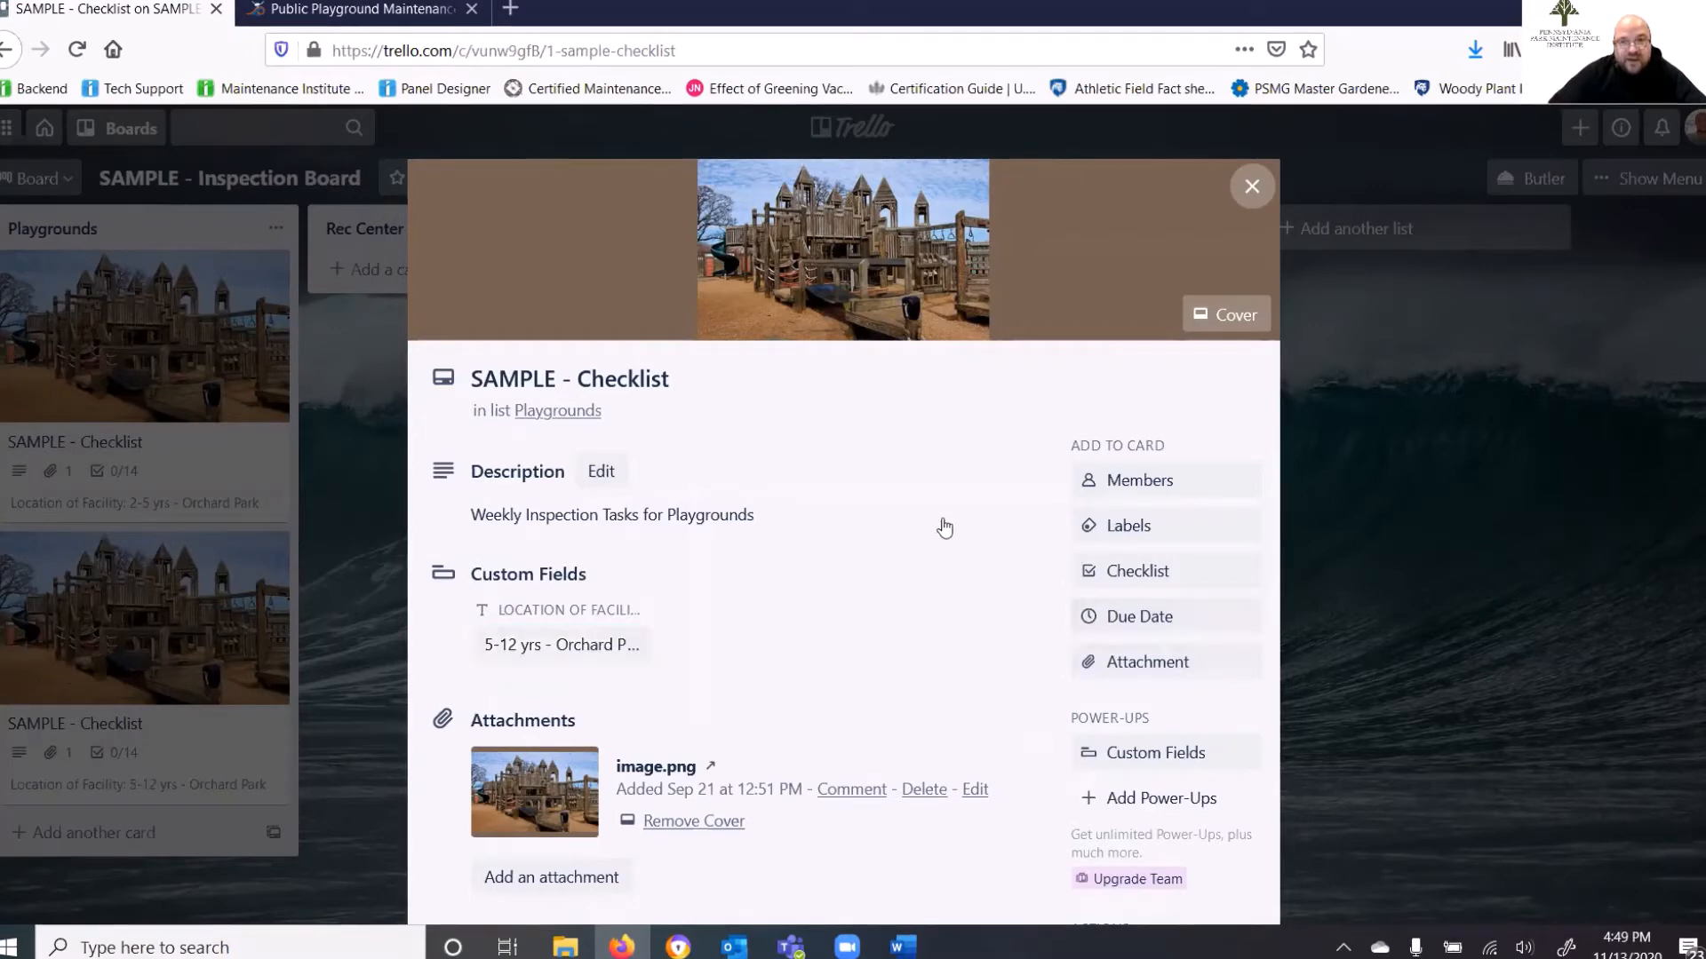
{"action": "left_click", "coordinate": [1250, 187]}
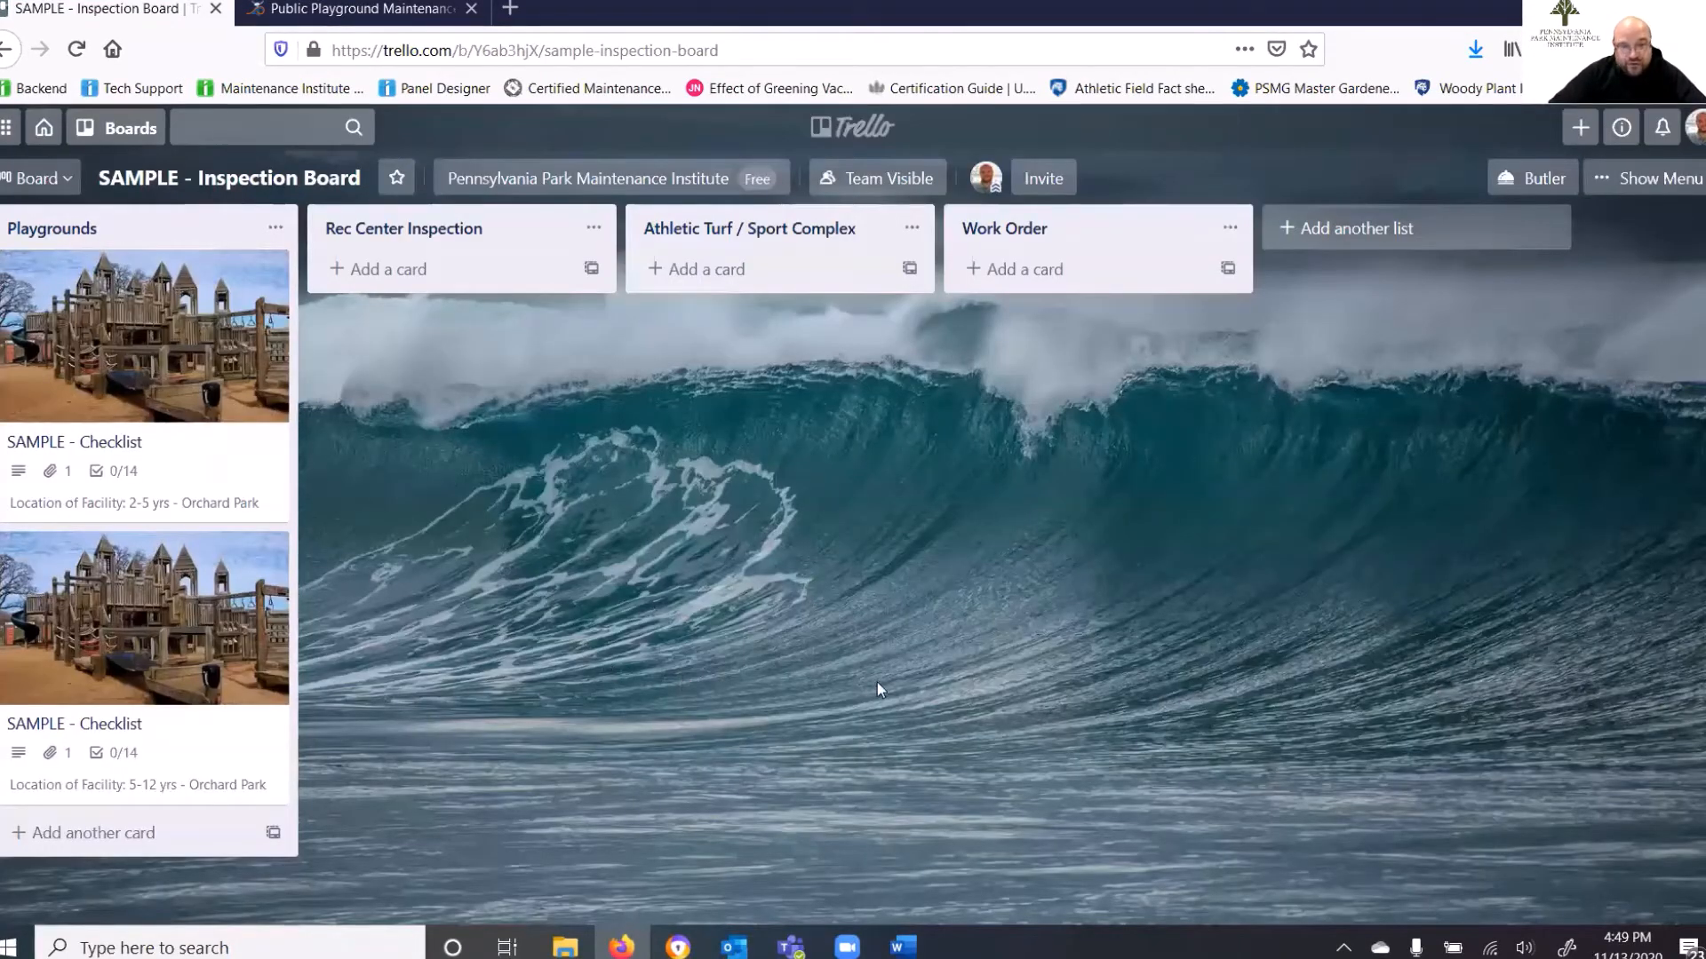
Look over the 5-12 yrs SAMPLE - Checklist card and the "Trip hazard in bks office" work order card, closing each.
{"action": "left_click", "coordinate": [166, 638]}
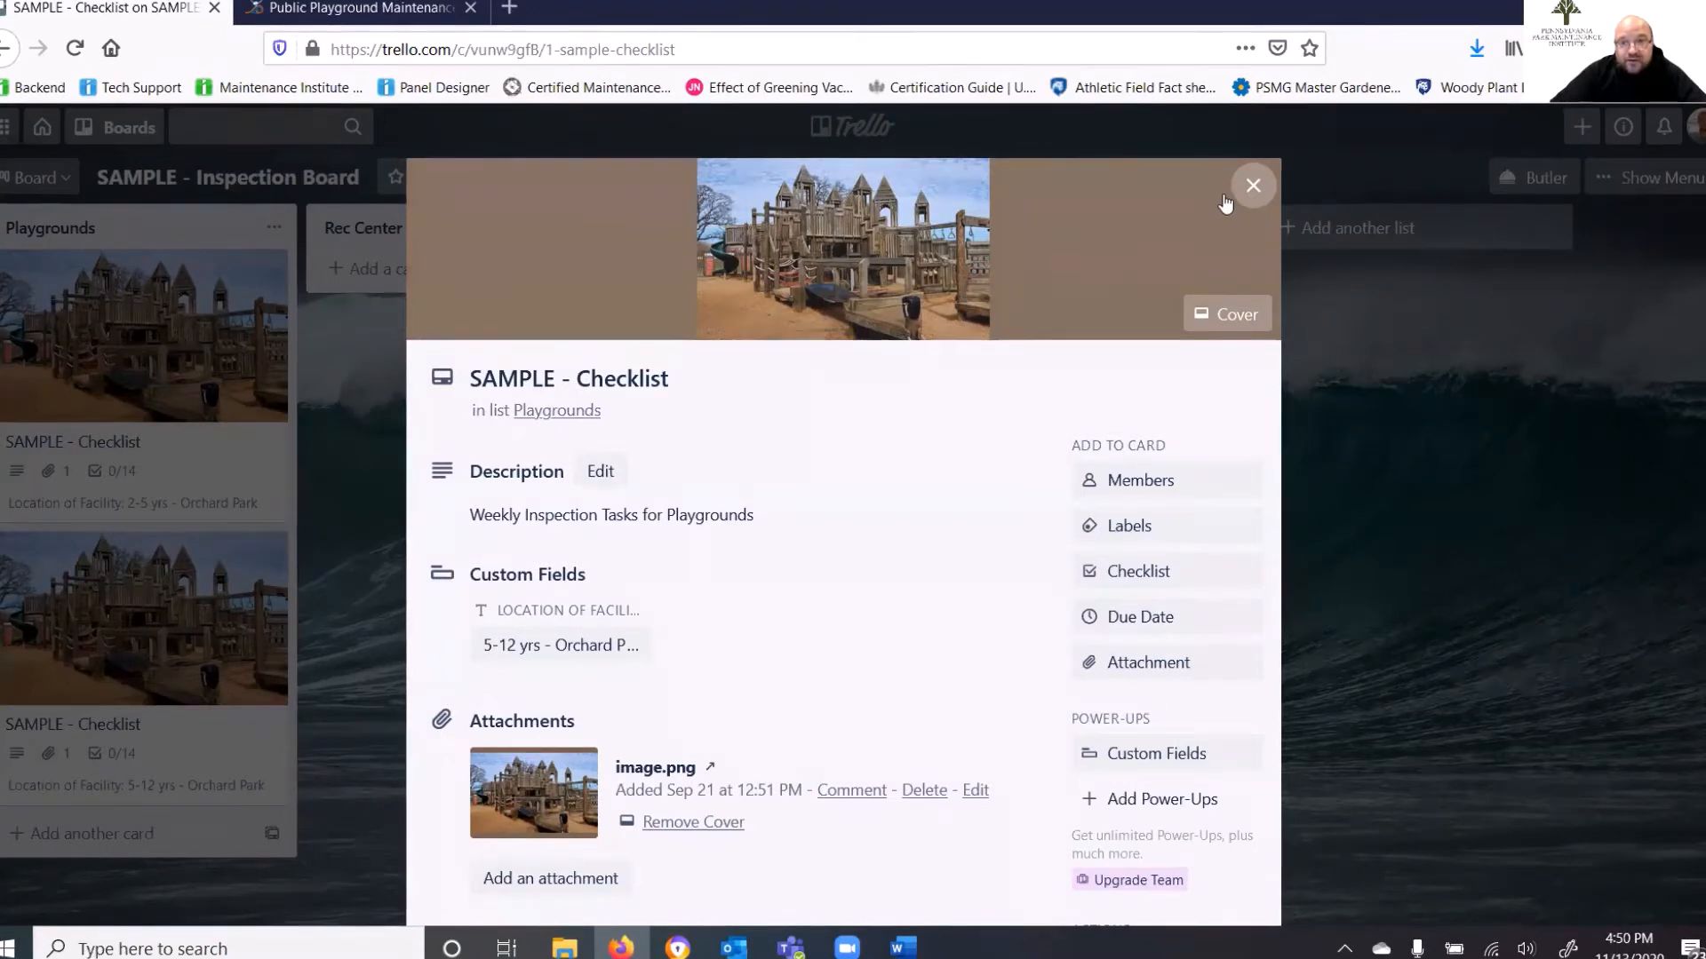
{"action": "left_click", "coordinate": [1253, 186]}
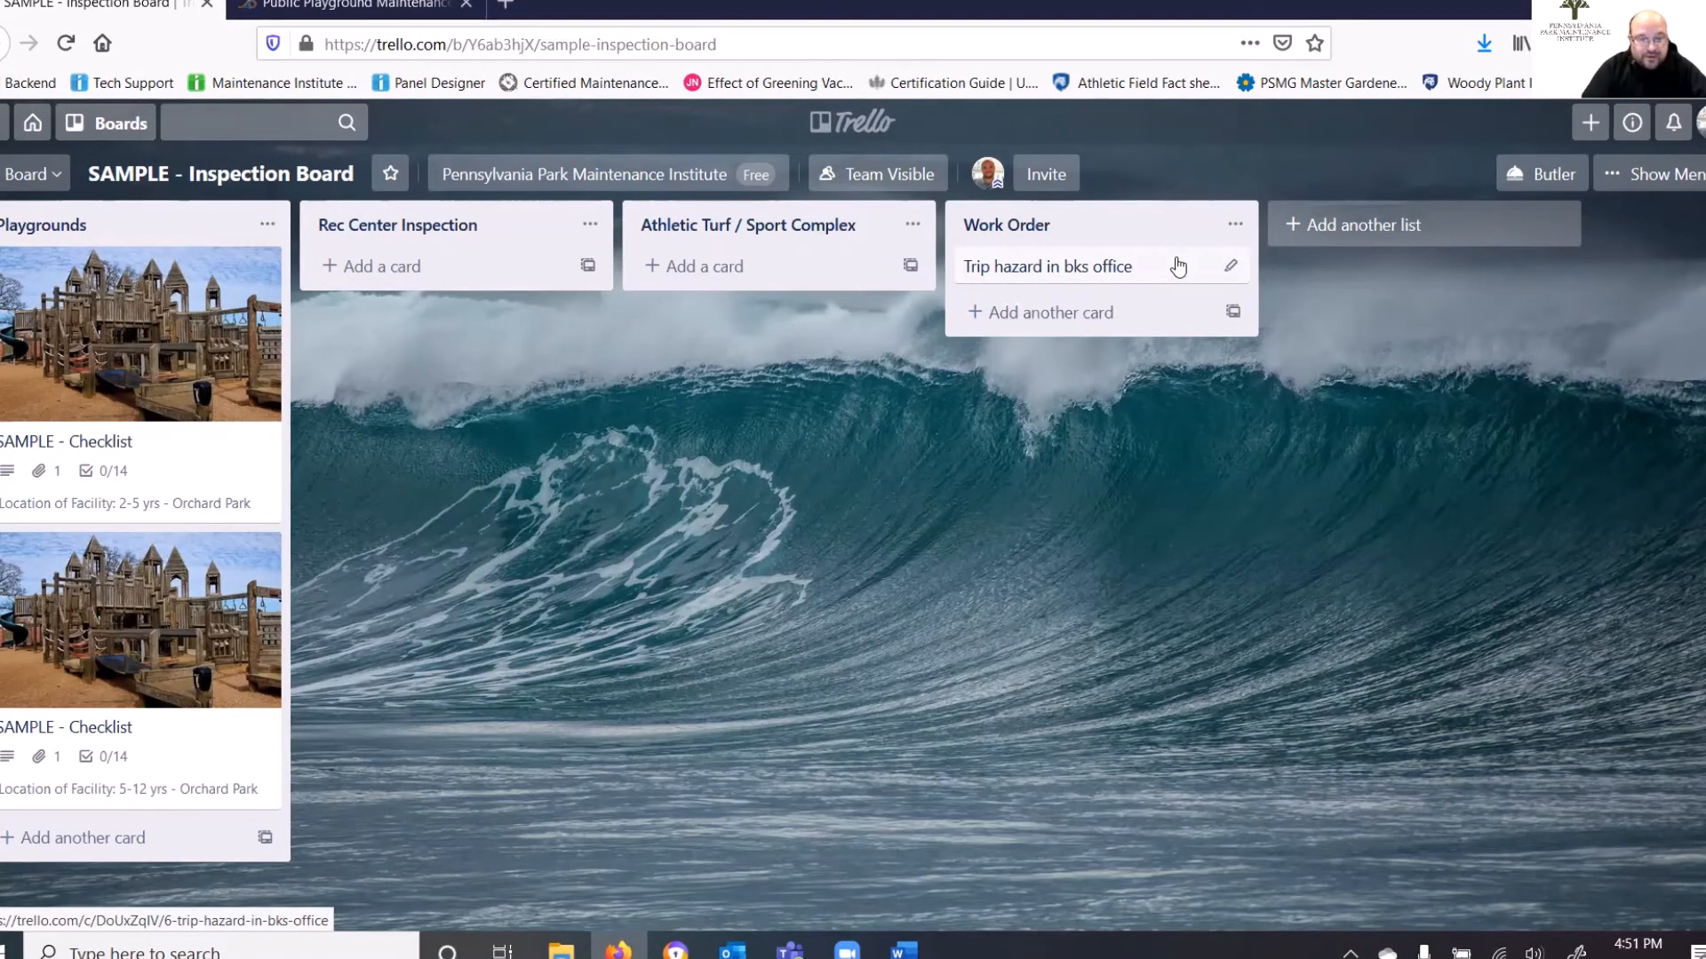
{"action": "left_click", "coordinate": [25, 39]}
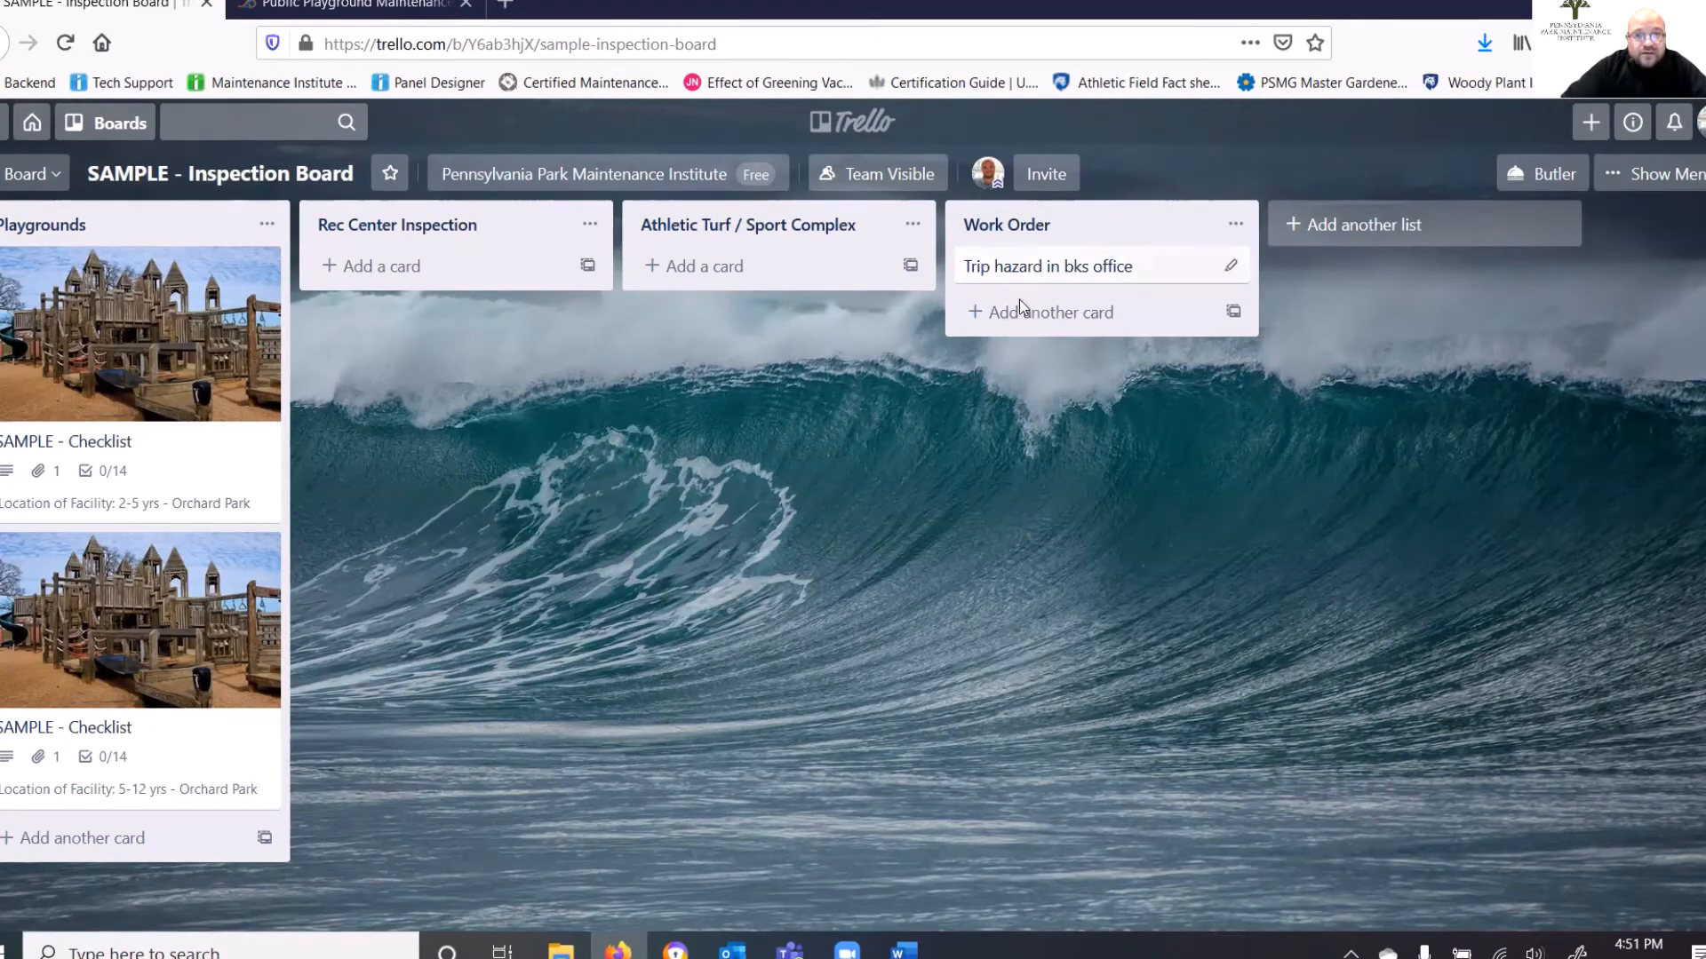
{"action": "left_click", "coordinate": [1022, 272]}
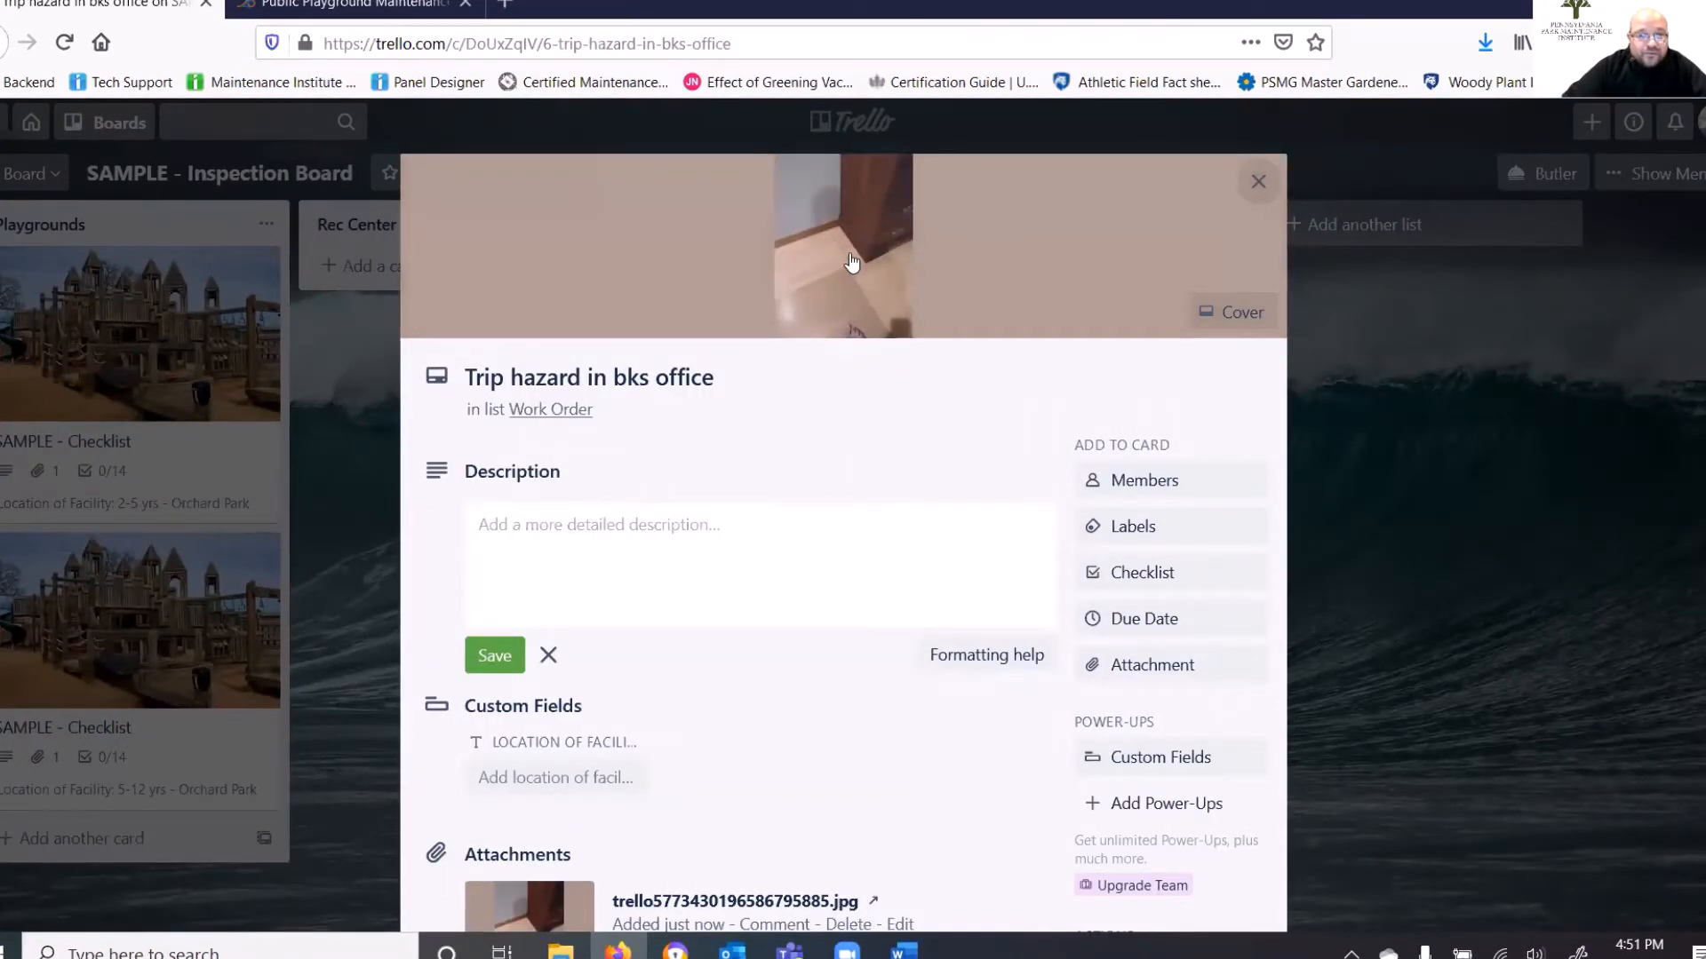
{"action": "left_click", "coordinate": [1251, 182]}
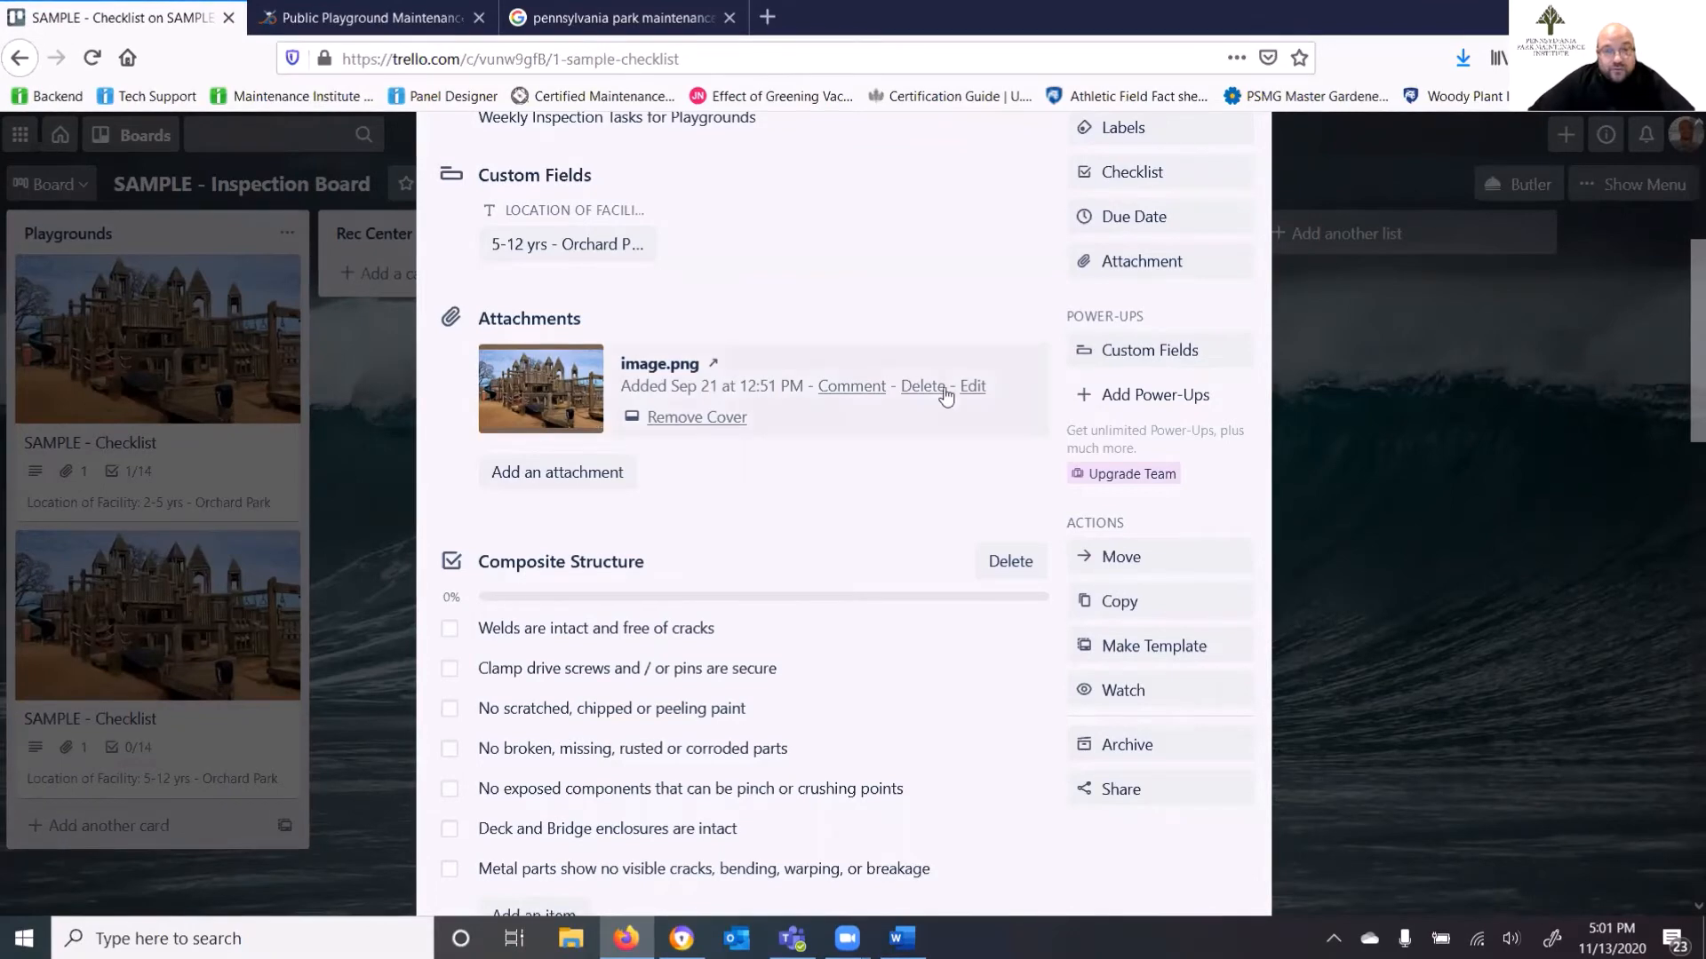
Mark "Welds are intact and free of cracks" and "No exposed components that can be pinch or crushing points" complete on the 5-12 yrs card.
{"action": "scroll", "coordinate": [938, 391], "scroll_direction": "down", "scroll_amount": 3}
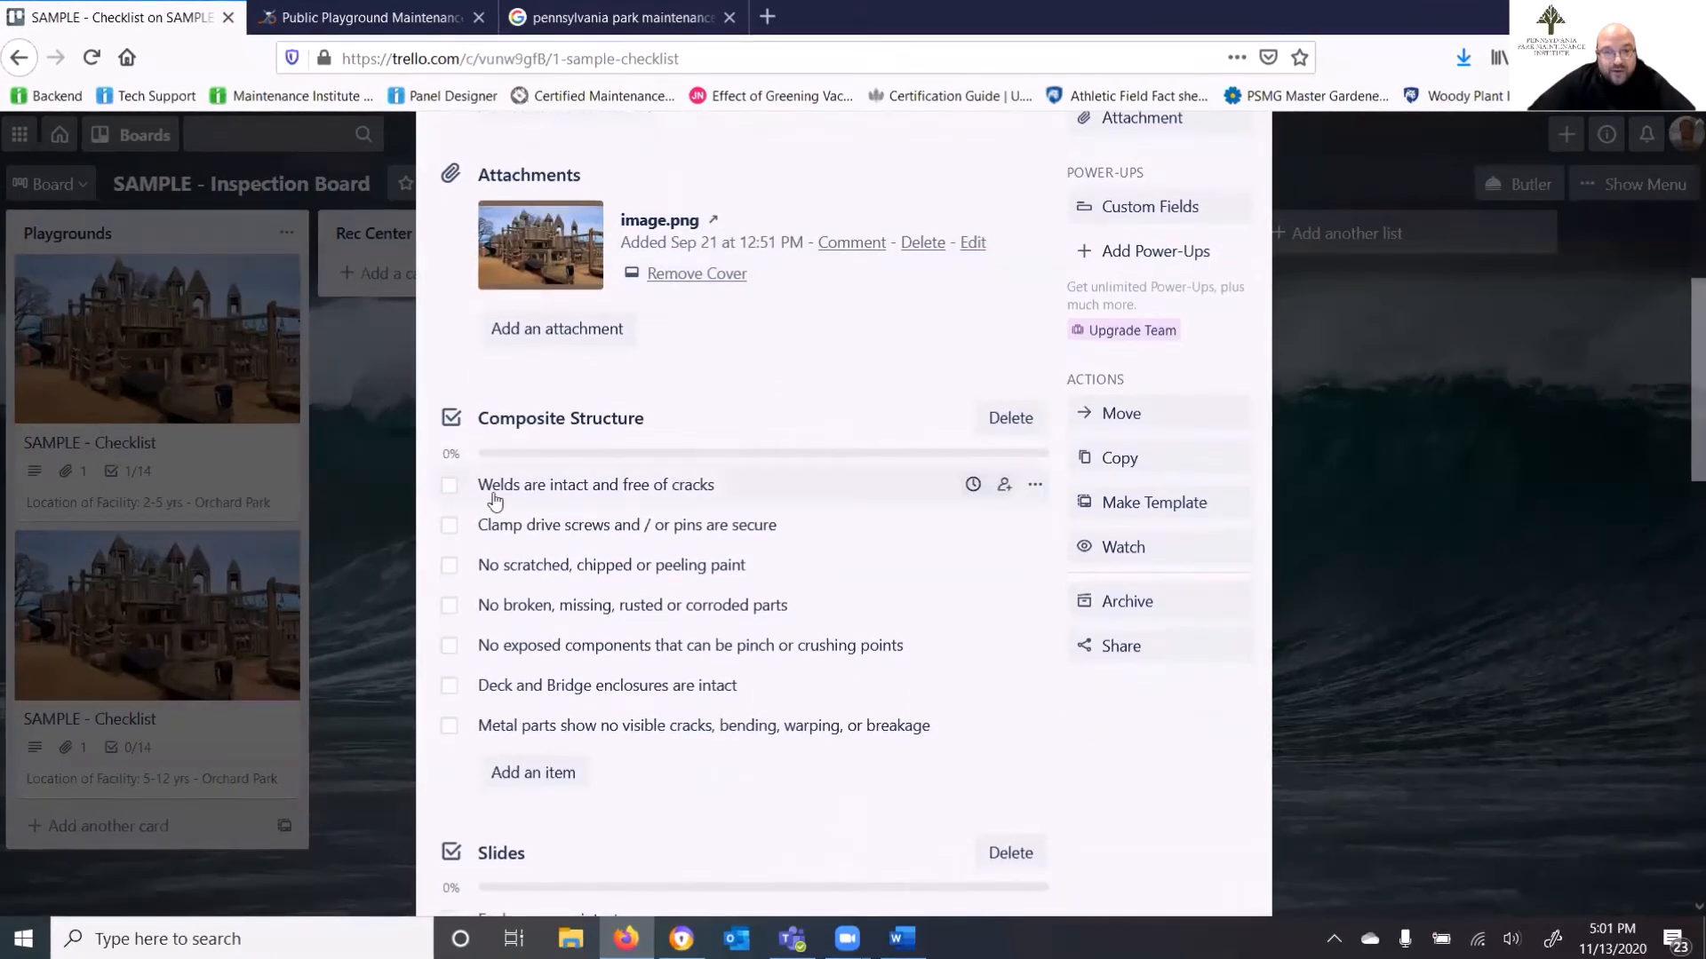
{"action": "left_click", "coordinate": [448, 485]}
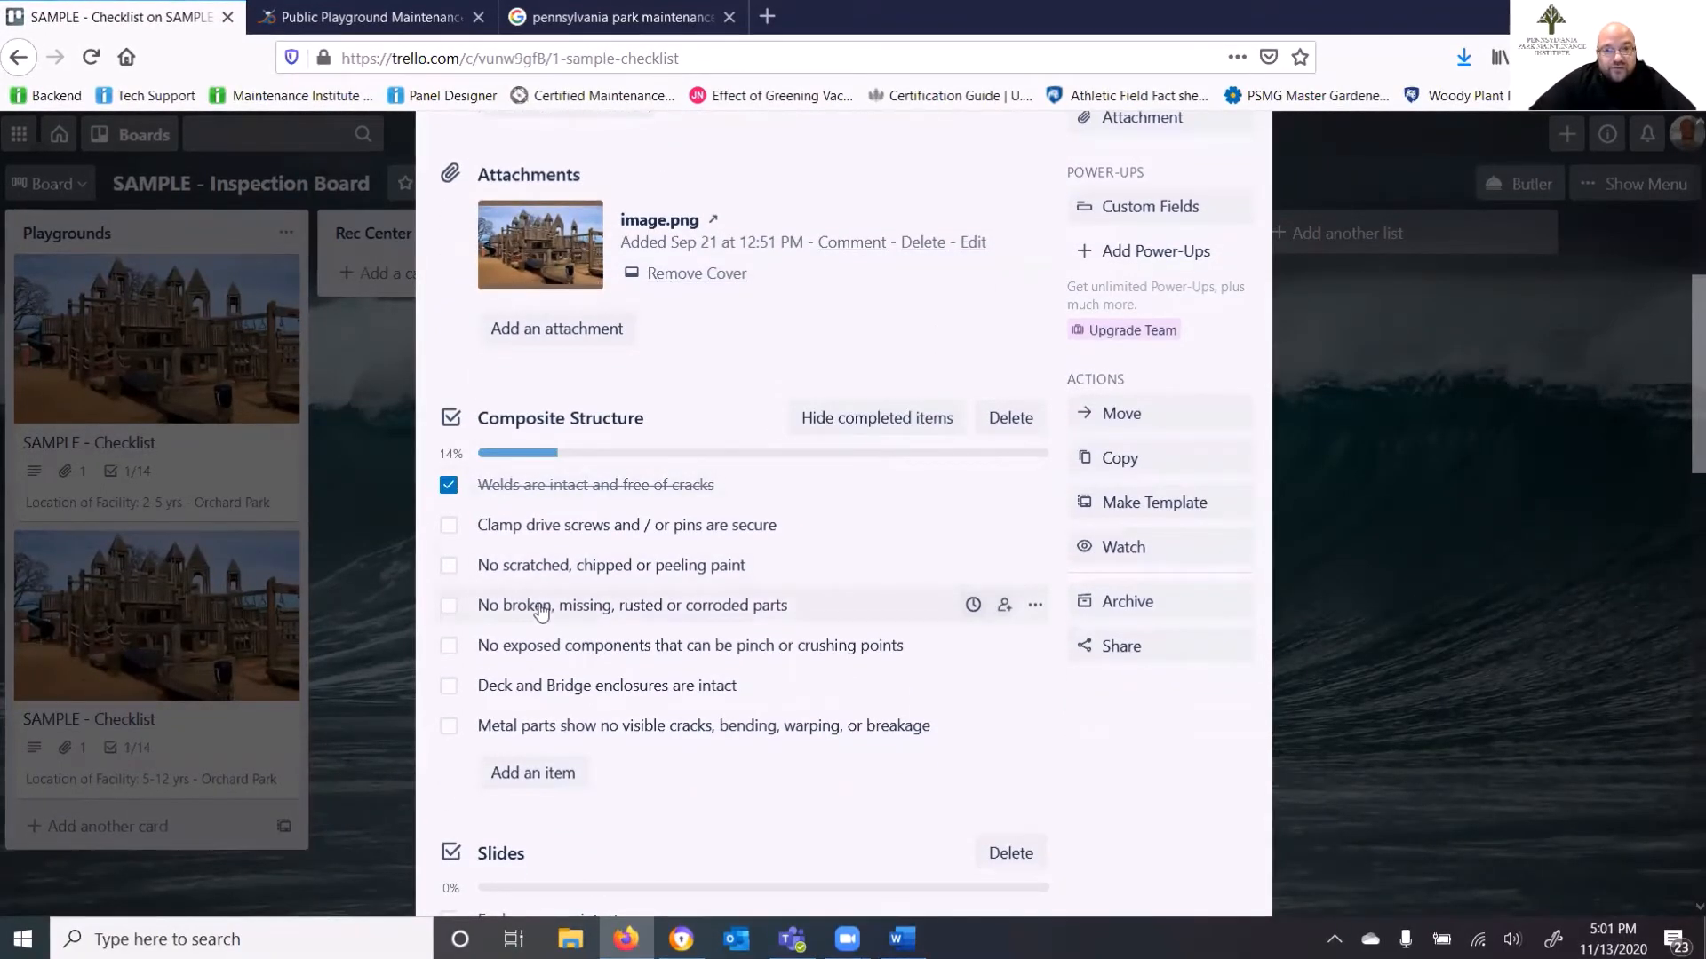
{"action": "left_click", "coordinate": [448, 652]}
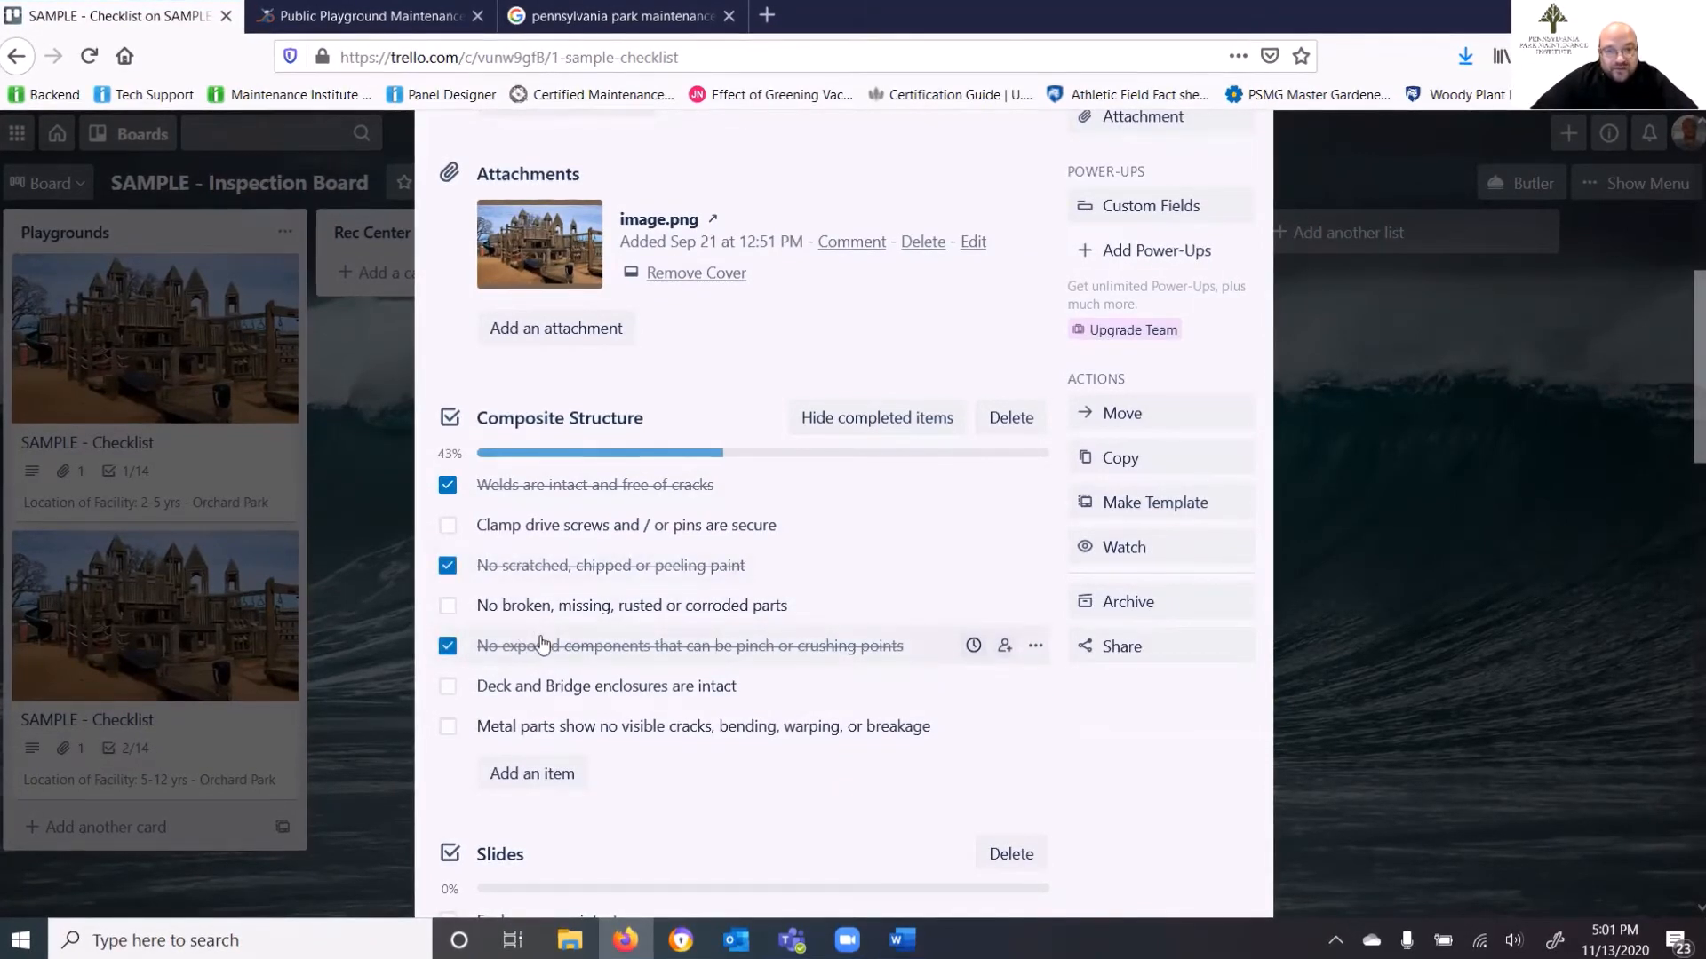
{"action": "left_click", "coordinate": [449, 566]}
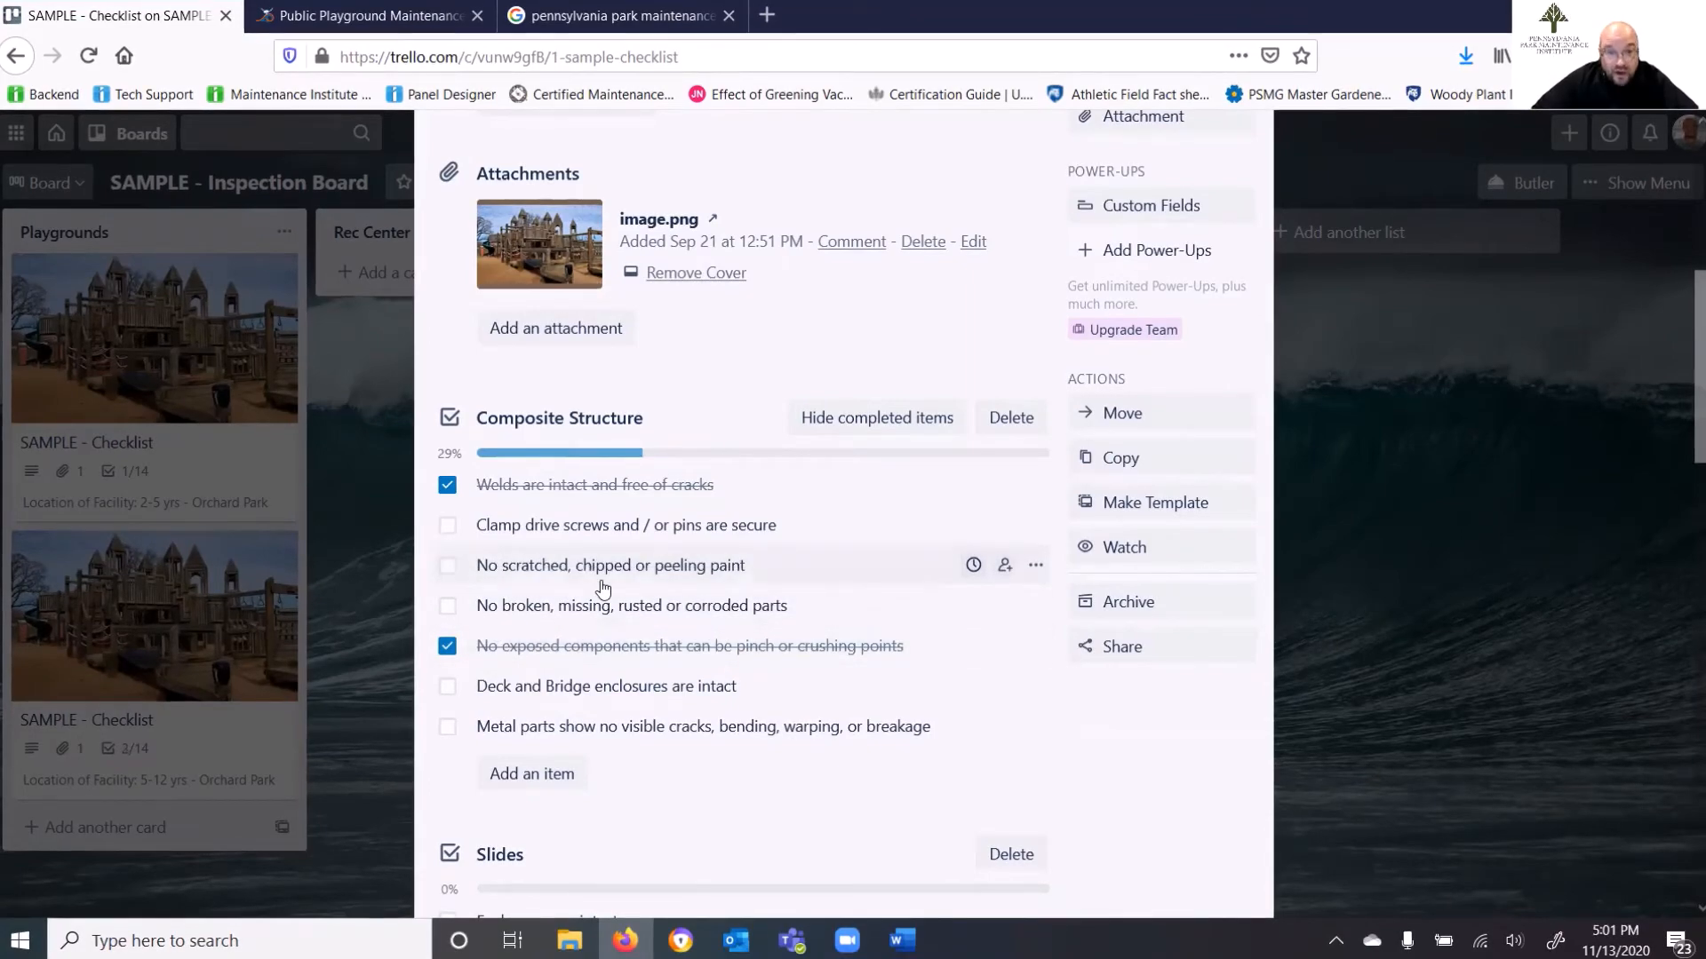
Review the activity log of the 5-12 yrs checklist card for completed items and timestamps, and close the card.
{"action": "scroll", "coordinate": [662, 596], "scroll_direction": "down", "scroll_amount": 8}
{"action": "scroll", "coordinate": [640, 644], "scroll_direction": "down", "scroll_amount": 5}
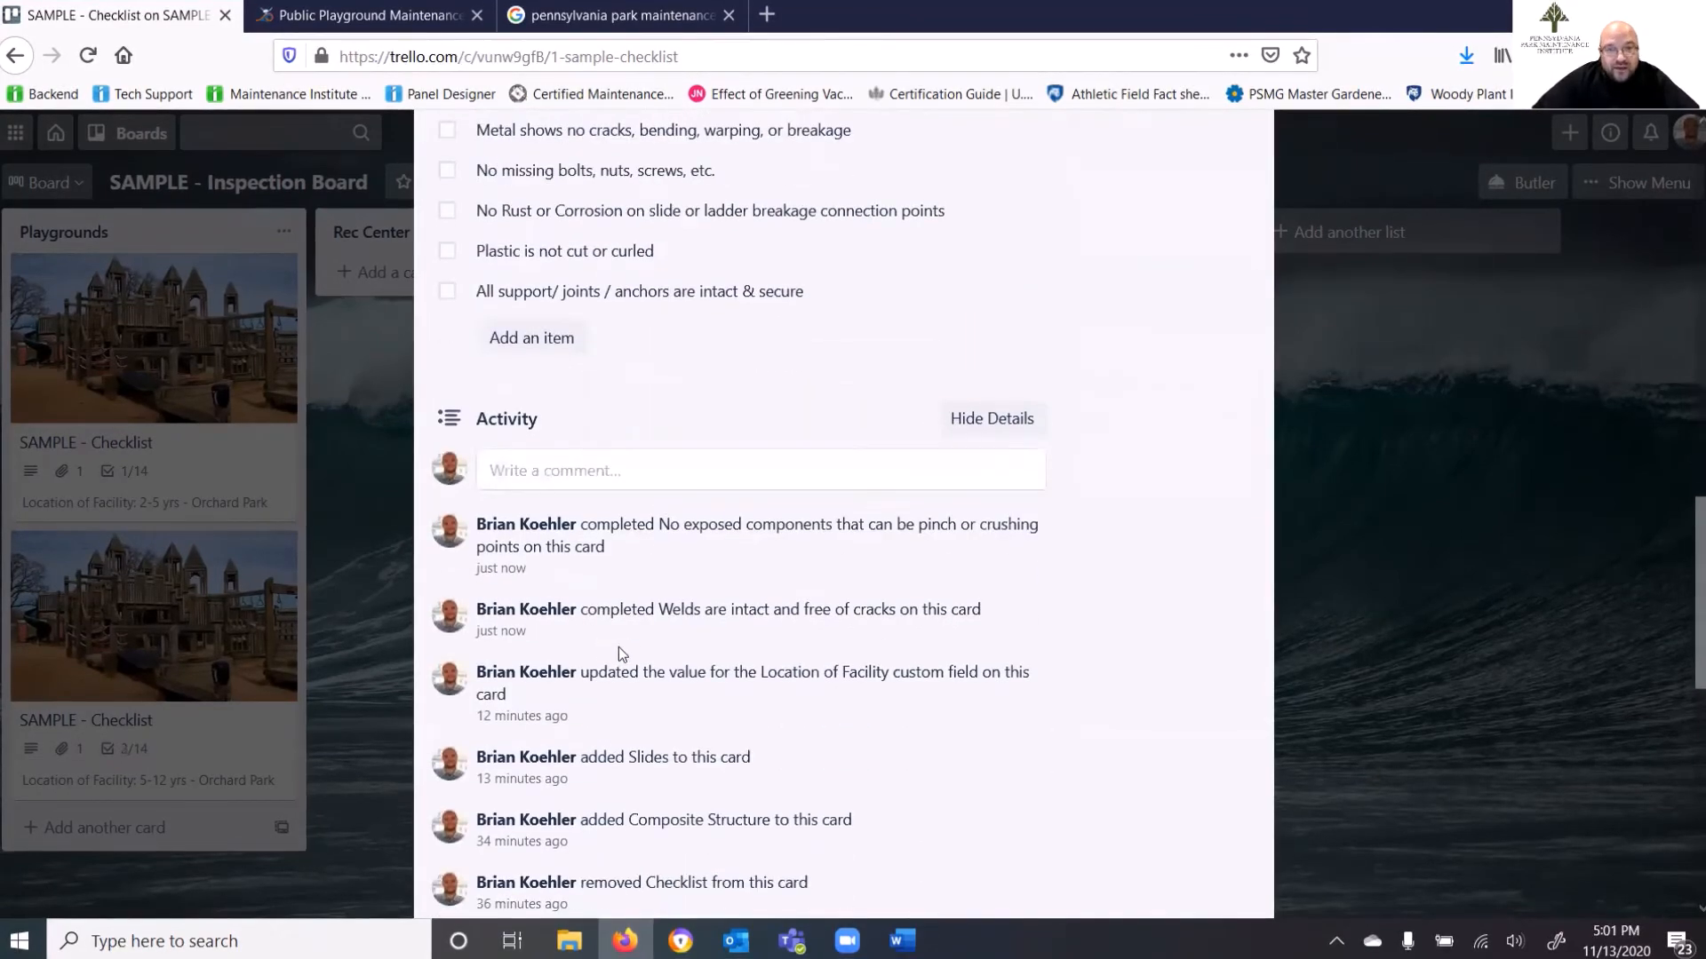
{"action": "scroll", "coordinate": [625, 637], "scroll_direction": "up", "scroll_amount": 1}
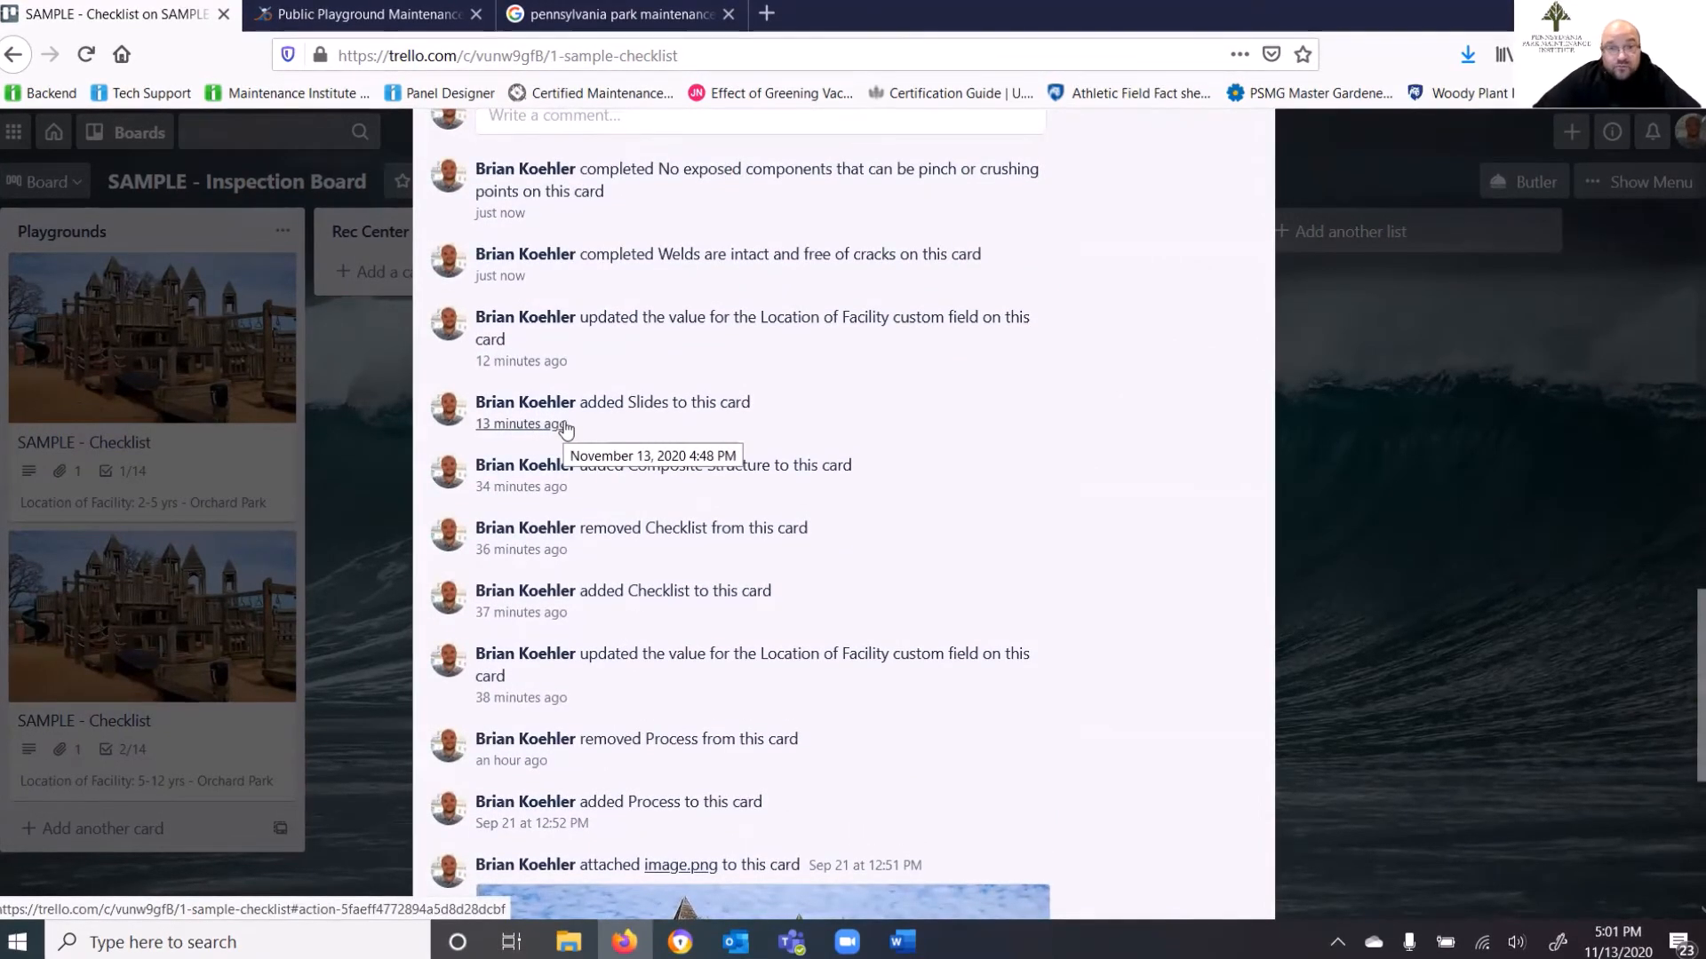
{"action": "scroll", "coordinate": [565, 430], "scroll_direction": "up", "scroll_amount": 1}
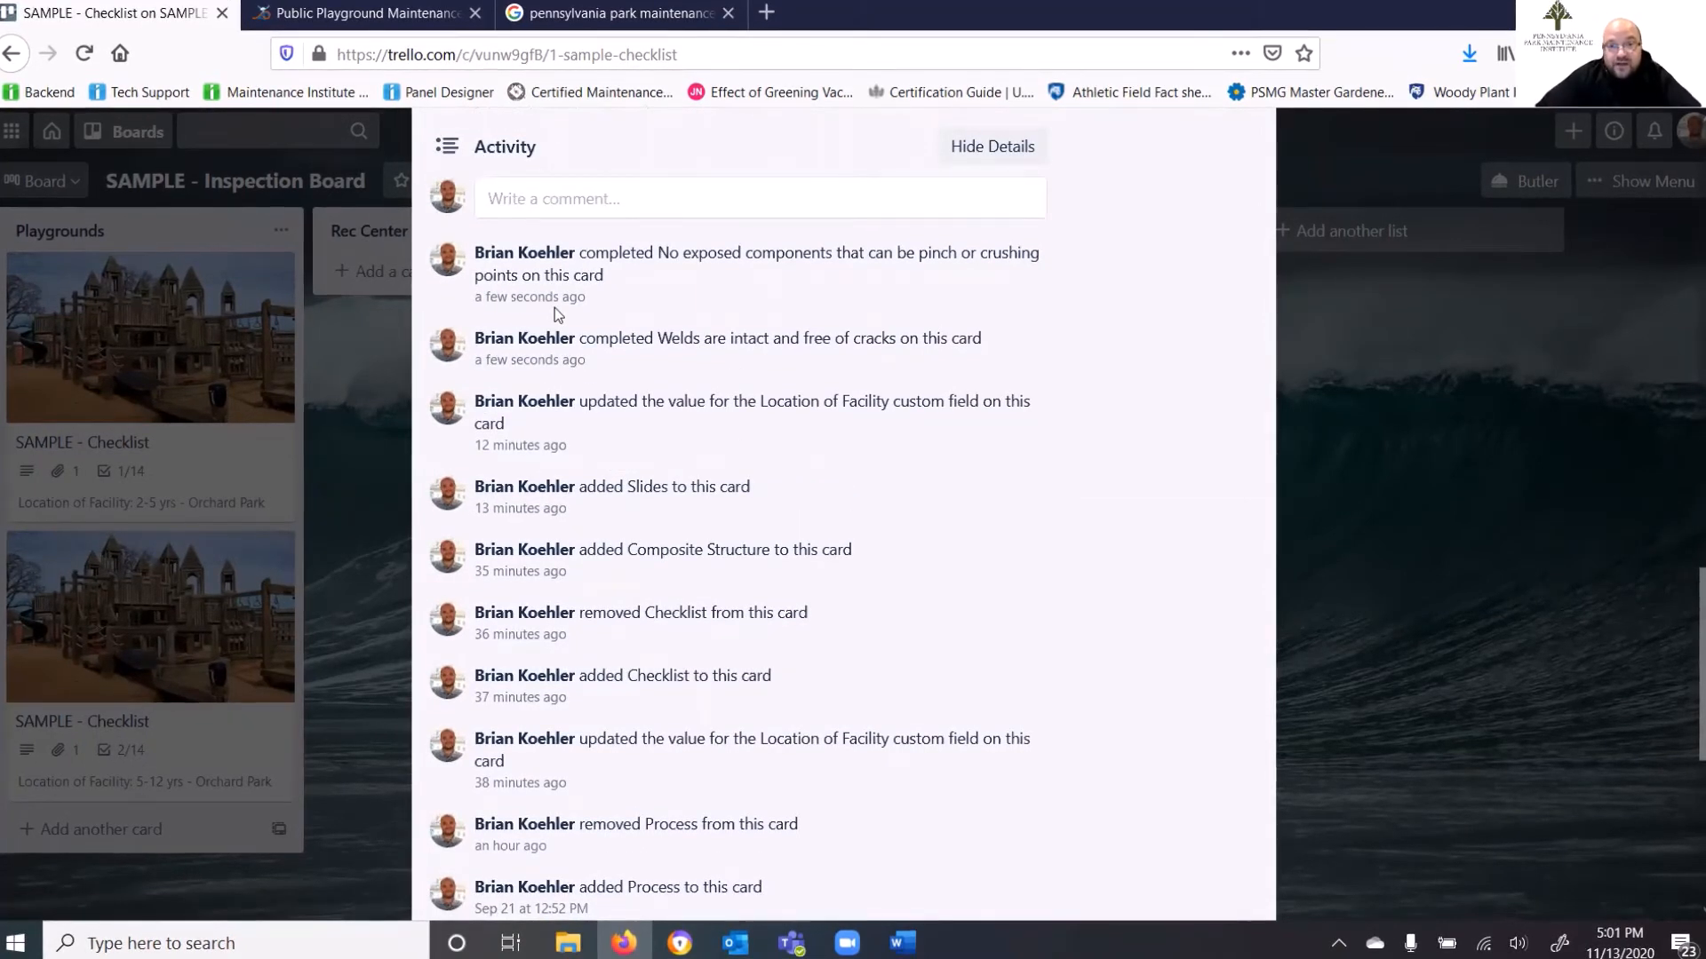
{"action": "scroll", "coordinate": [518, 300], "scroll_direction": "up", "scroll_amount": 1}
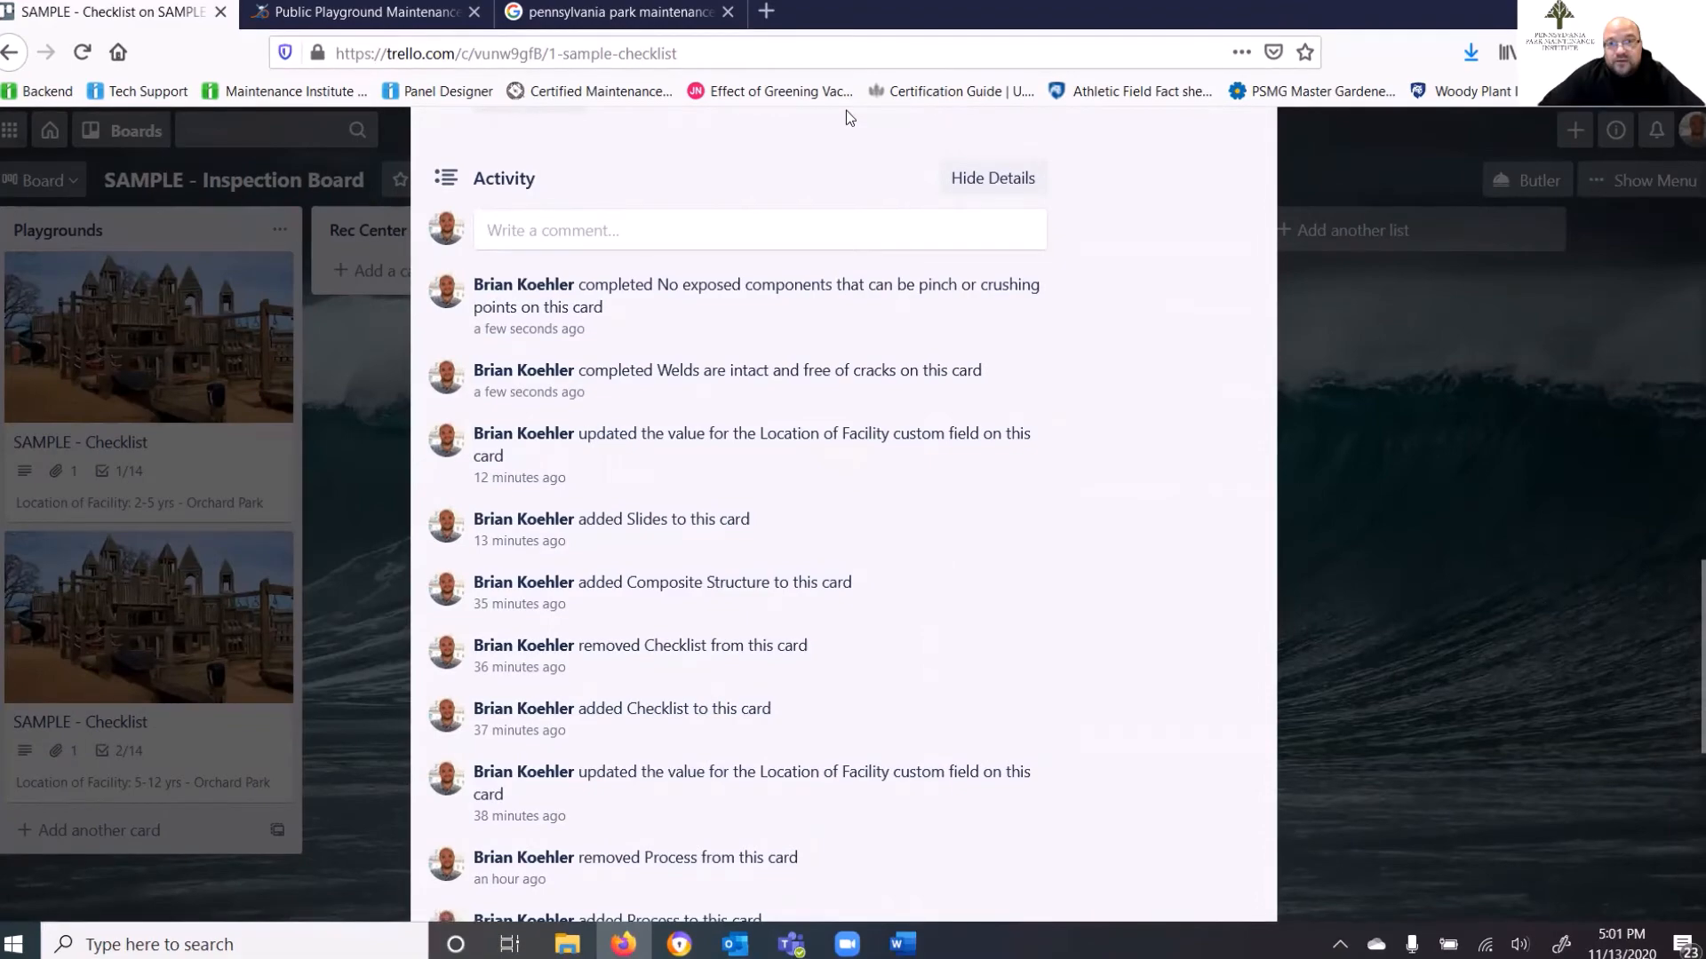
{"action": "left_click", "coordinate": [1455, 462]}
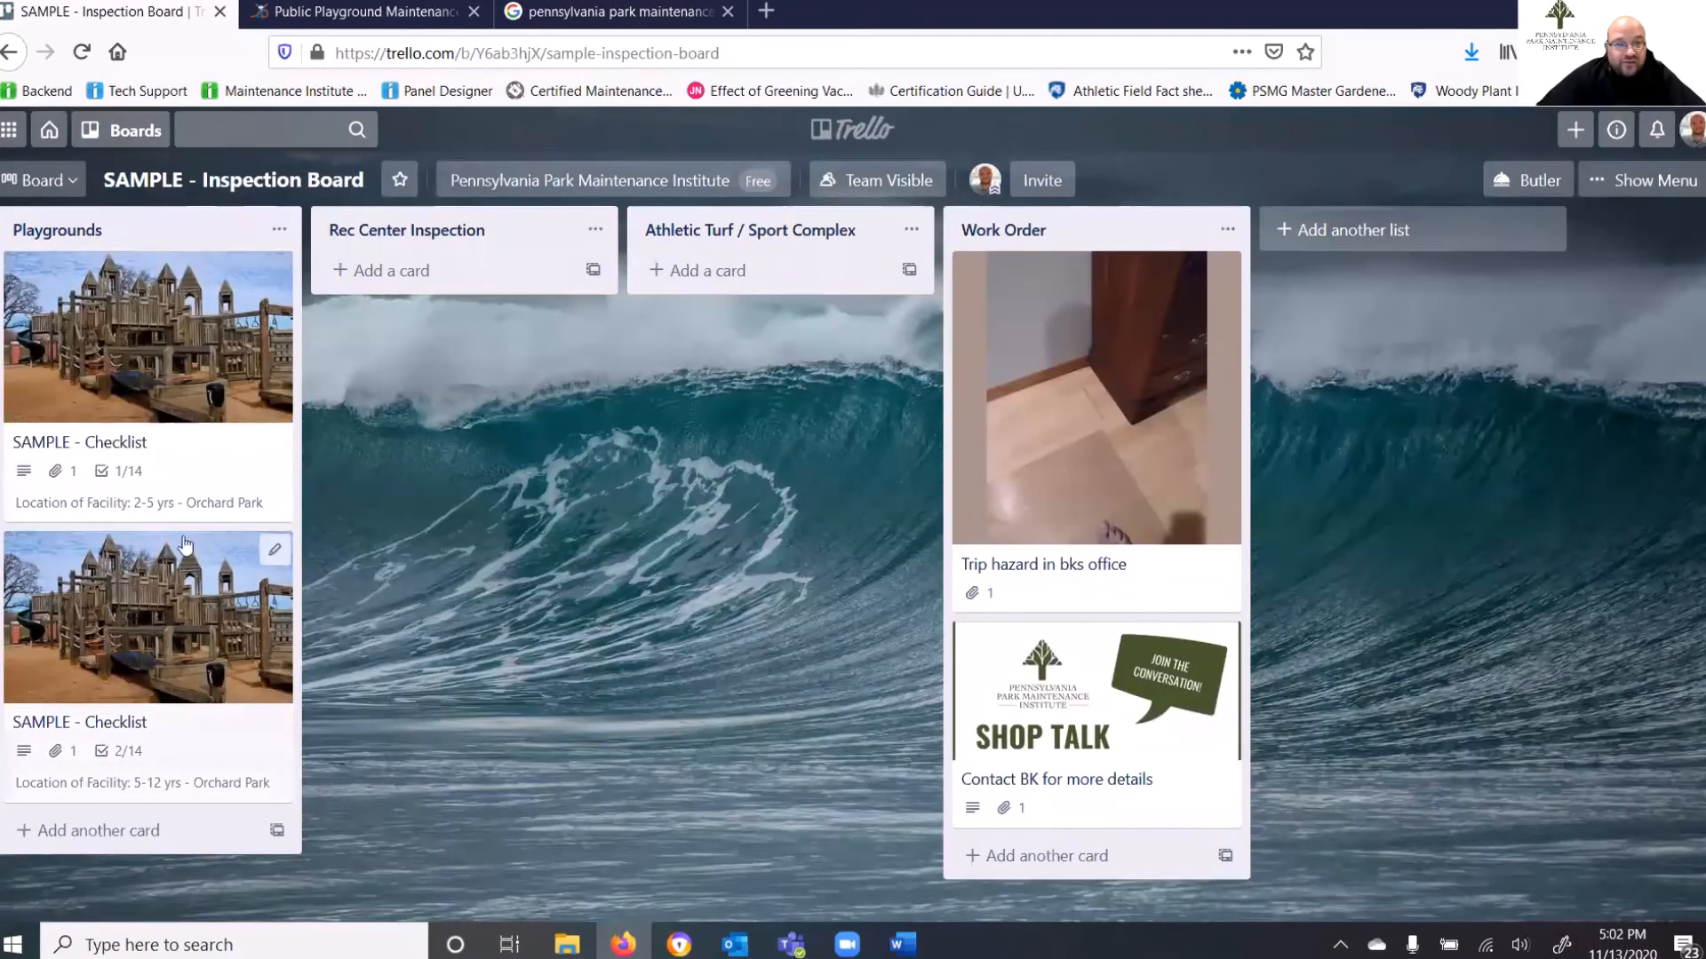
Mark all remaining Composite Structure checklist items complete on the 2-5 yrs - Orchard Park card.
{"action": "left_click", "coordinate": [194, 417]}
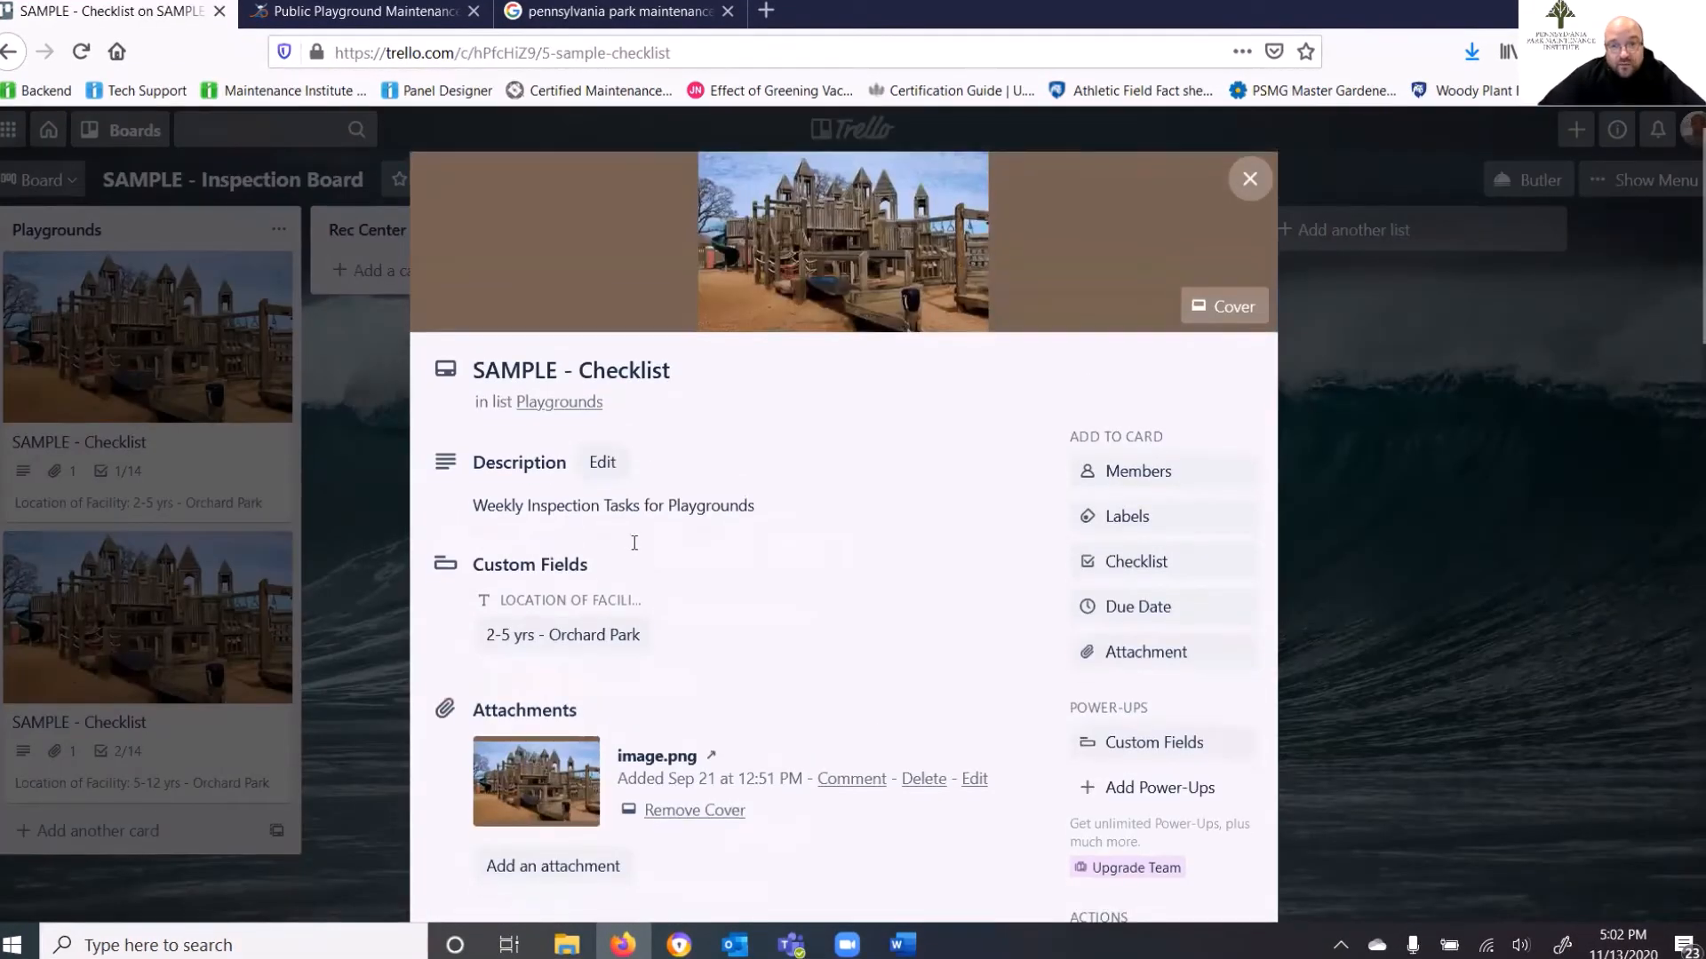
{"action": "scroll", "coordinate": [685, 542], "scroll_direction": "down", "scroll_amount": 7}
{"action": "left_click", "coordinate": [443, 467]}
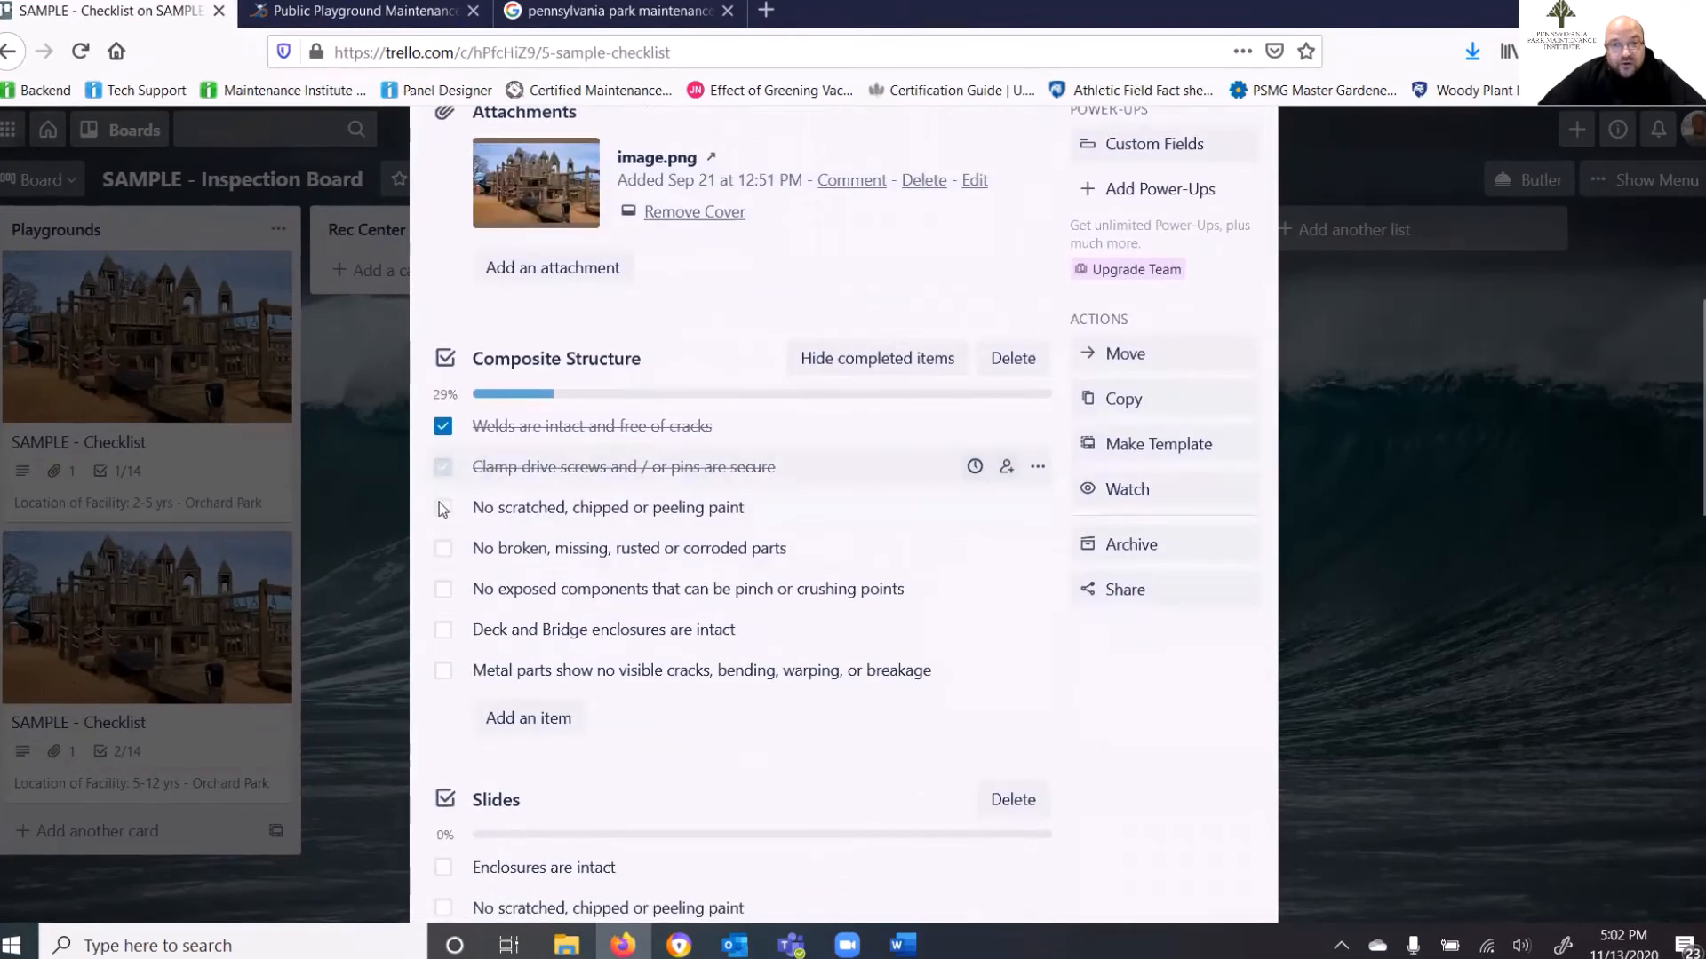
{"action": "left_click", "coordinate": [442, 508]}
{"action": "left_click", "coordinate": [442, 548]}
{"action": "left_click", "coordinate": [447, 589]}
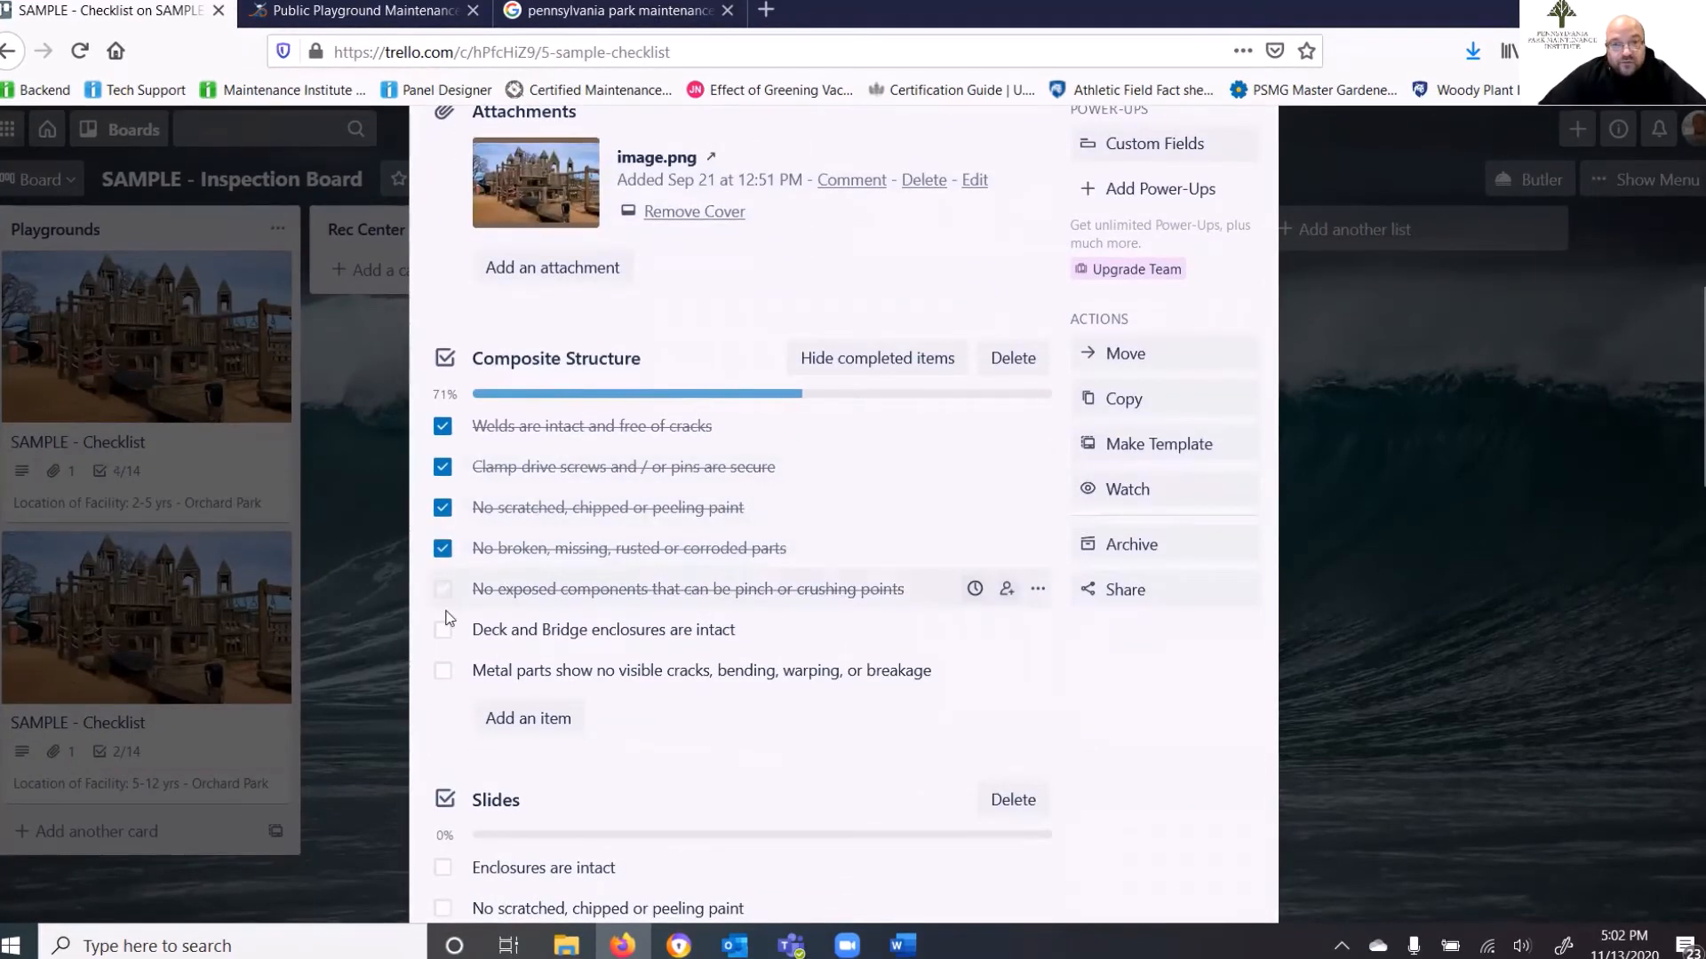
{"action": "left_click", "coordinate": [443, 630]}
{"action": "left_click", "coordinate": [444, 671]}
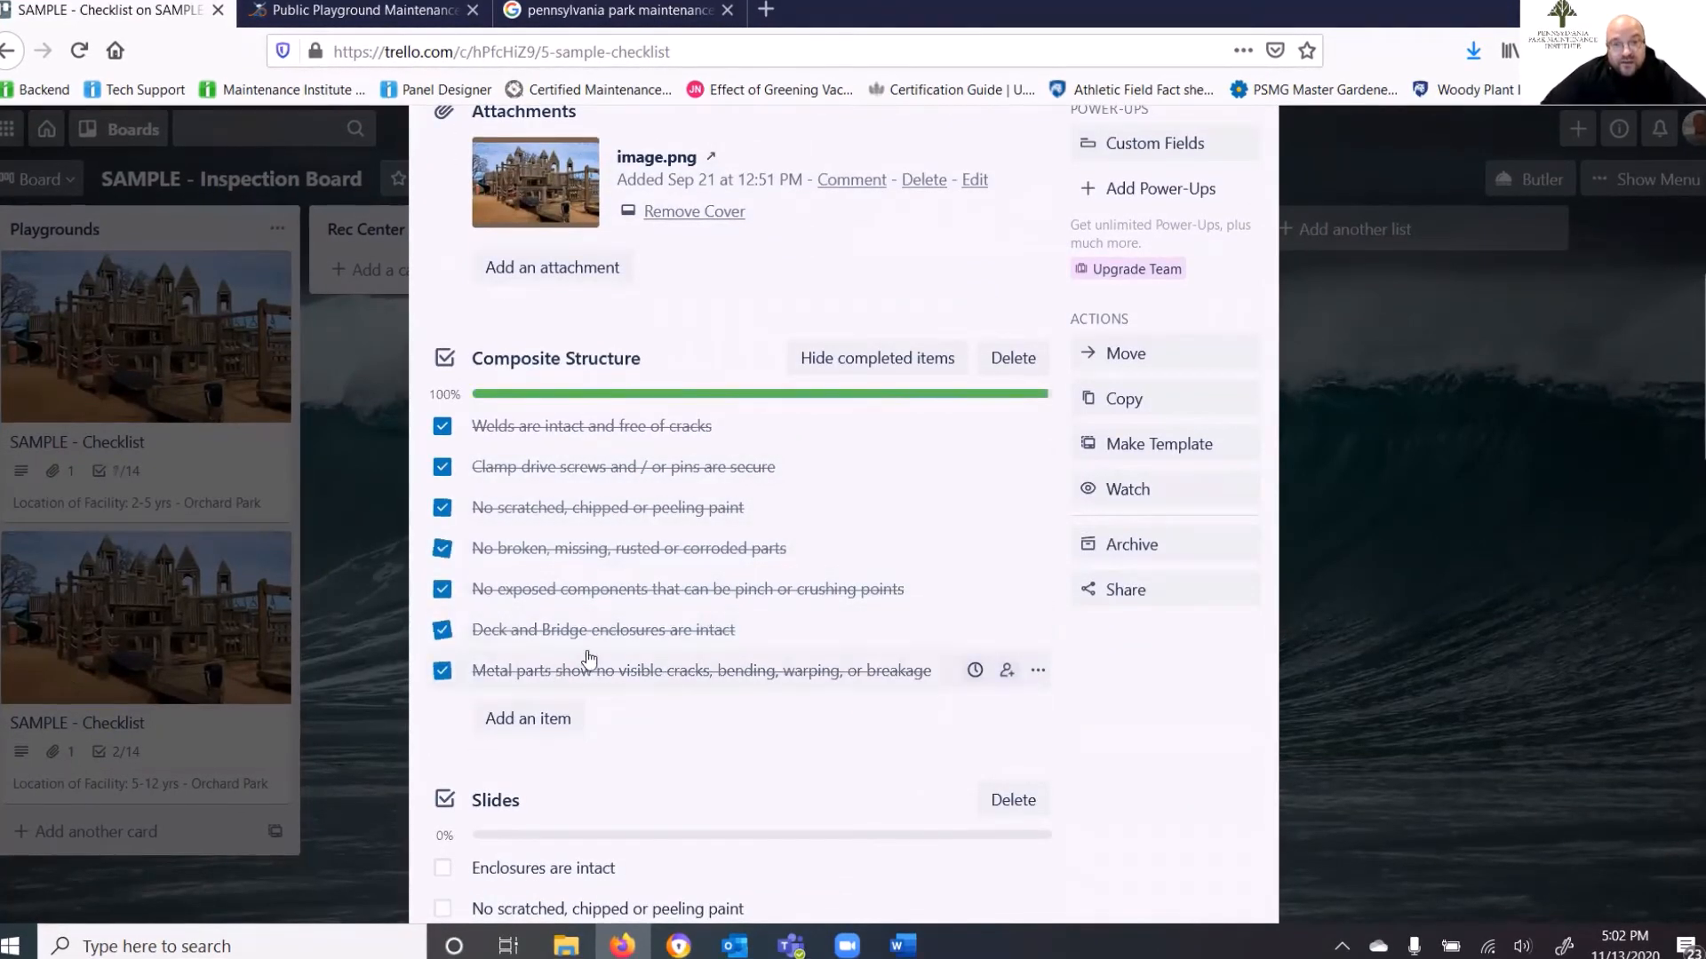
Mark all seven Slides checklist items complete on the 2-5 yrs card and close the card.
{"action": "scroll", "coordinate": [587, 657], "scroll_direction": "down", "scroll_amount": 10}
{"action": "scroll", "coordinate": [488, 293], "scroll_direction": "up", "scroll_amount": 3}
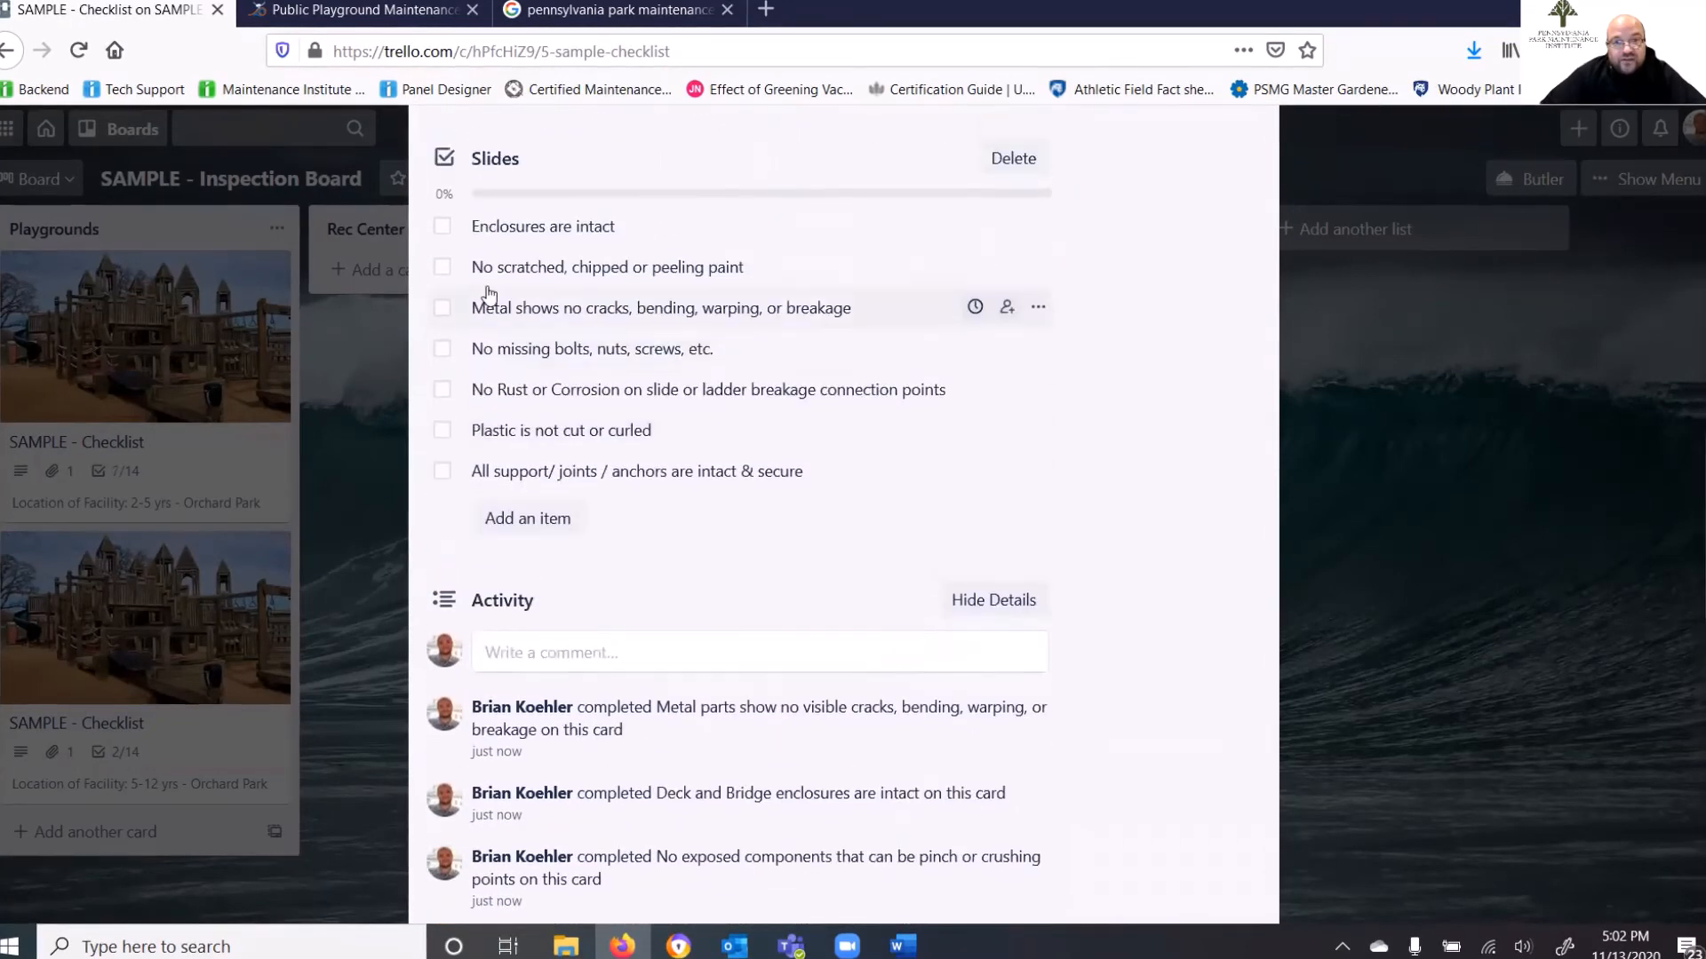
{"action": "left_click", "coordinate": [442, 225]}
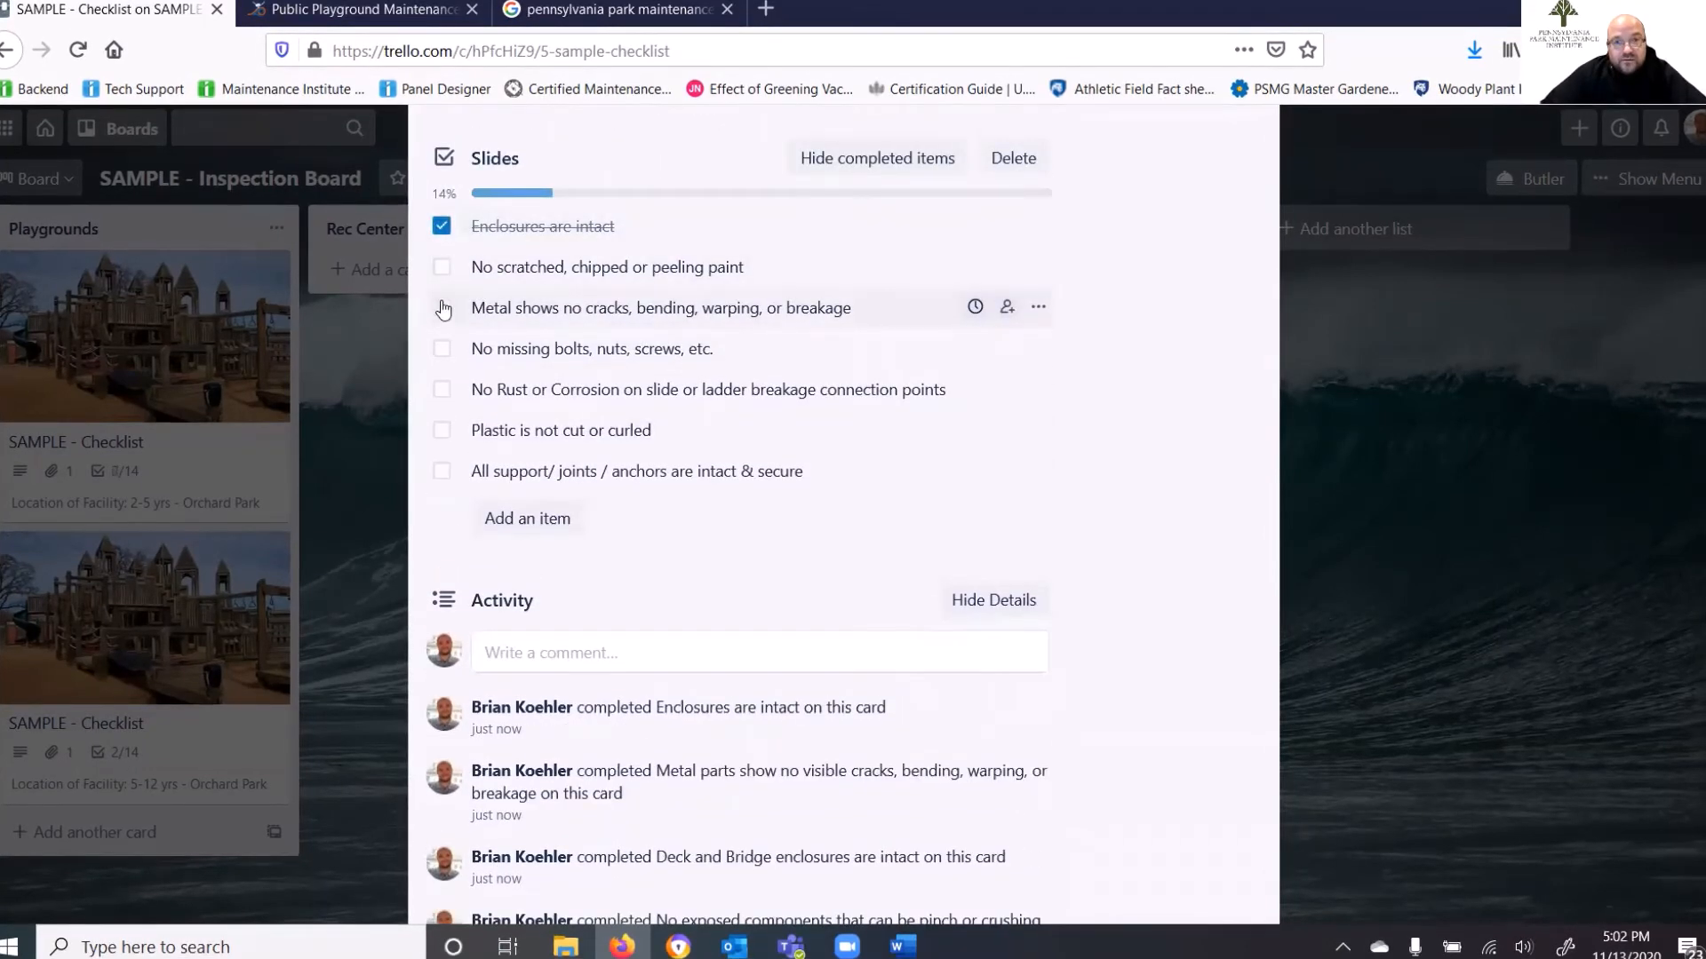
{"action": "left_click", "coordinate": [443, 309]}
{"action": "left_click", "coordinate": [442, 266]}
{"action": "left_click", "coordinate": [442, 348]}
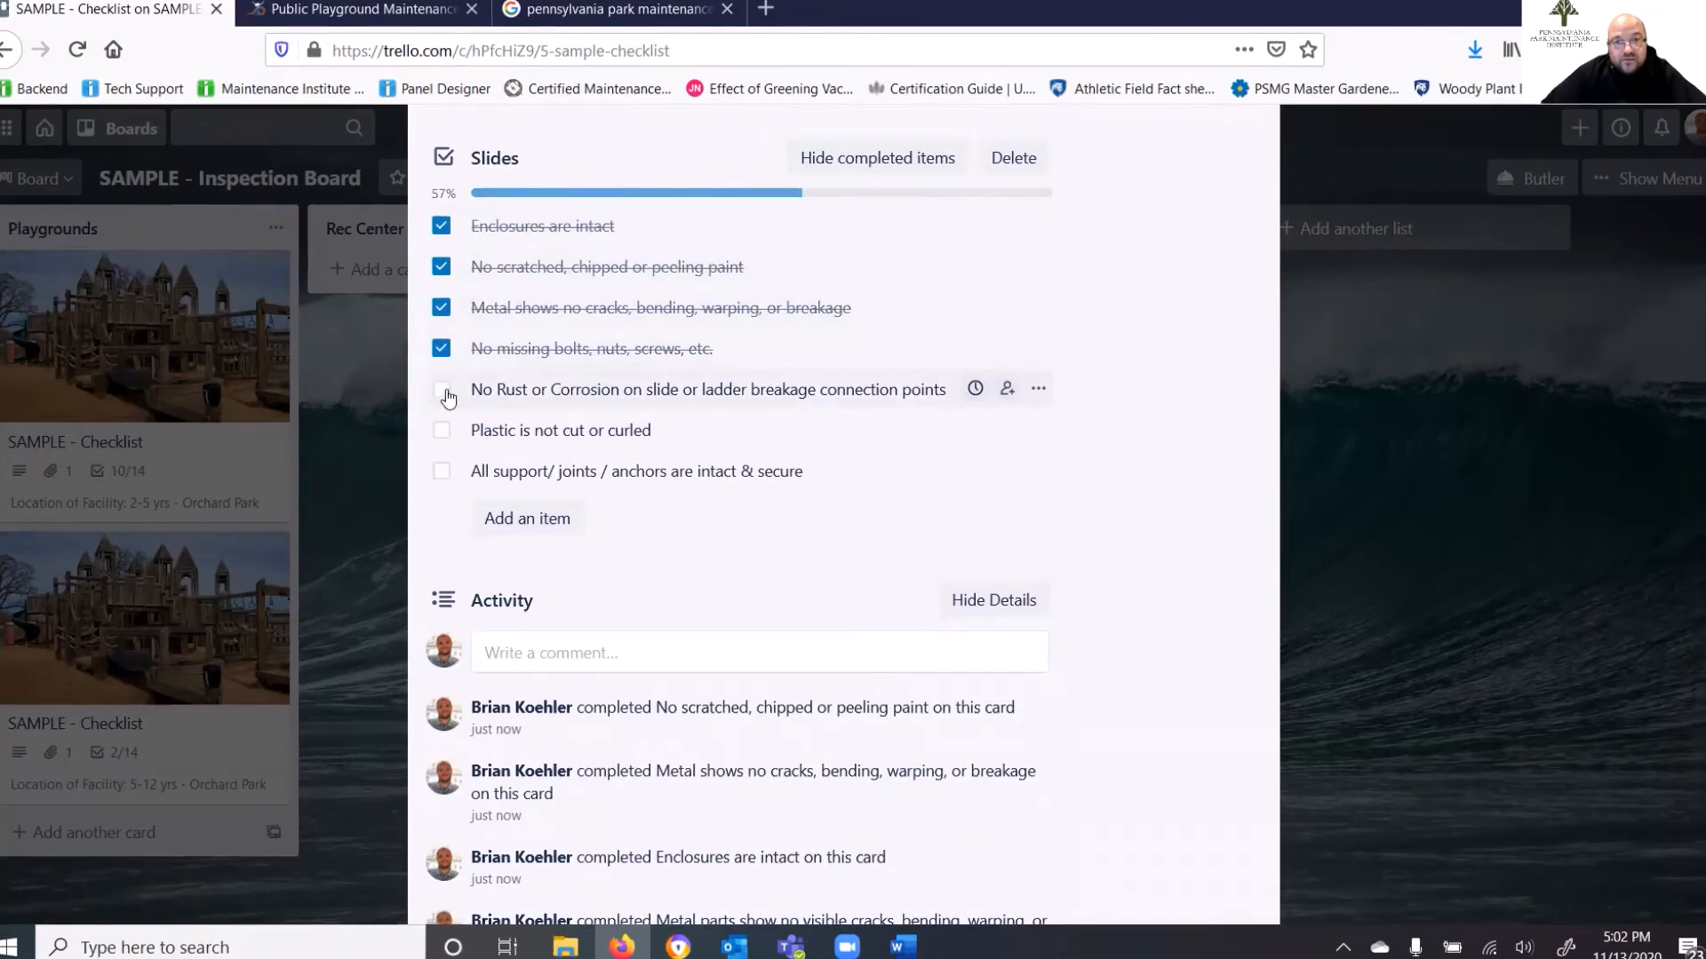
{"action": "left_click", "coordinate": [443, 391]}
{"action": "left_click", "coordinate": [442, 430]}
{"action": "left_click", "coordinate": [443, 471]}
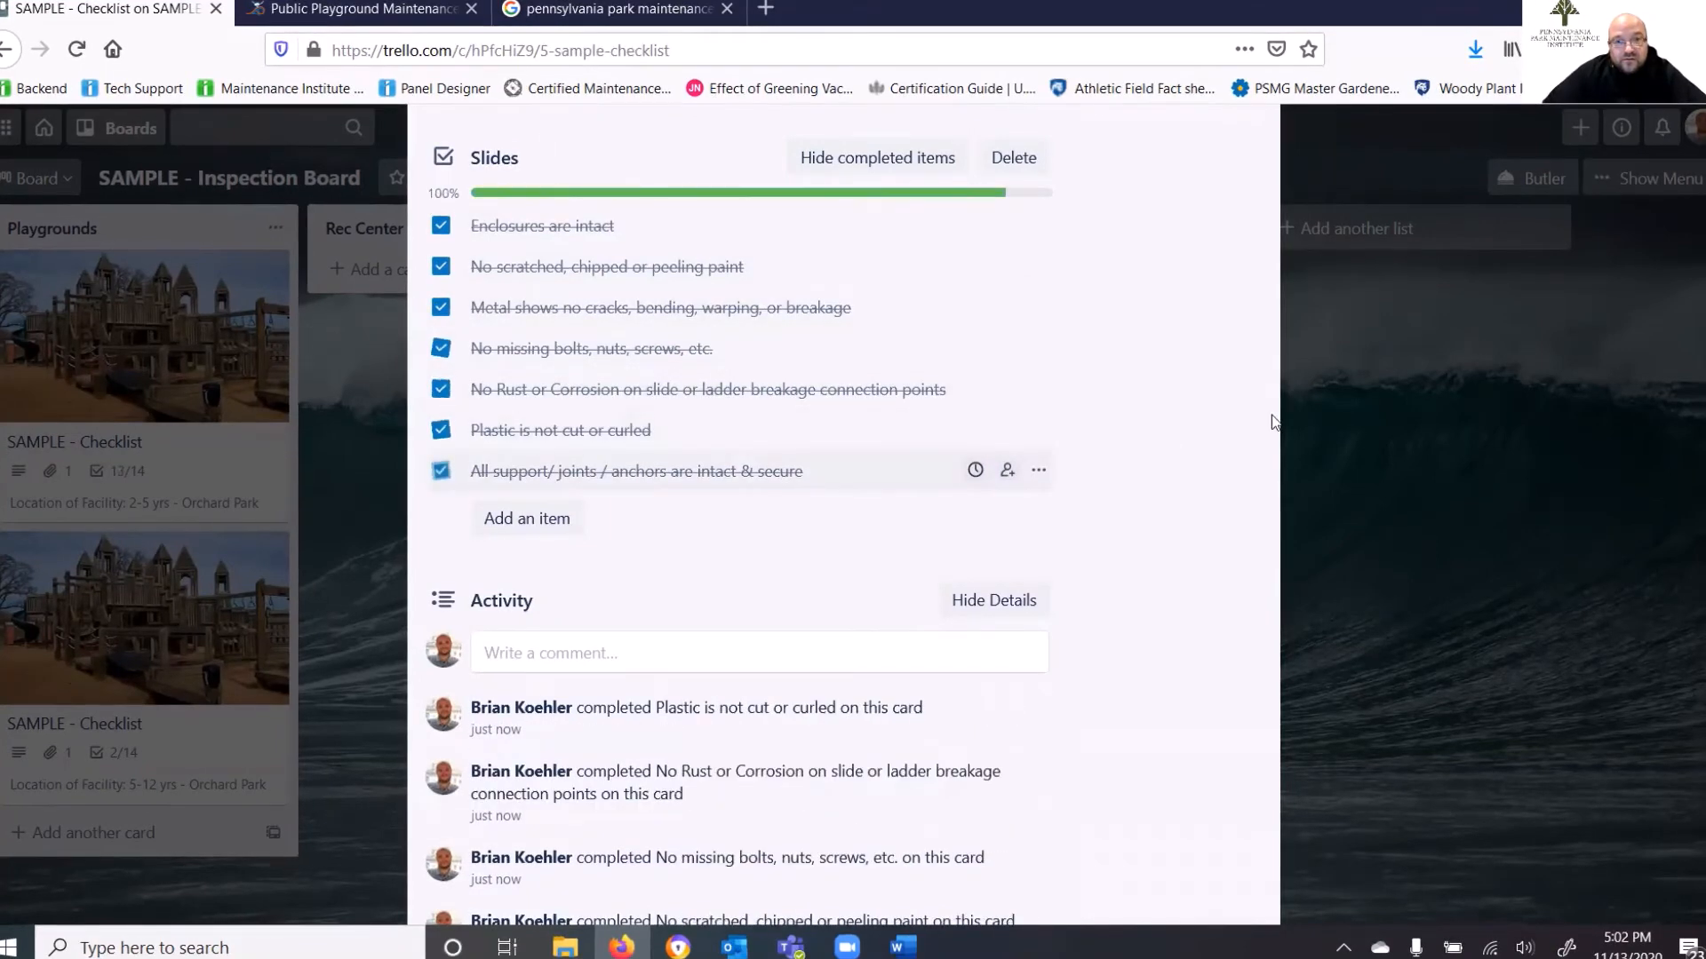
{"action": "left_click", "coordinate": [1284, 416]}
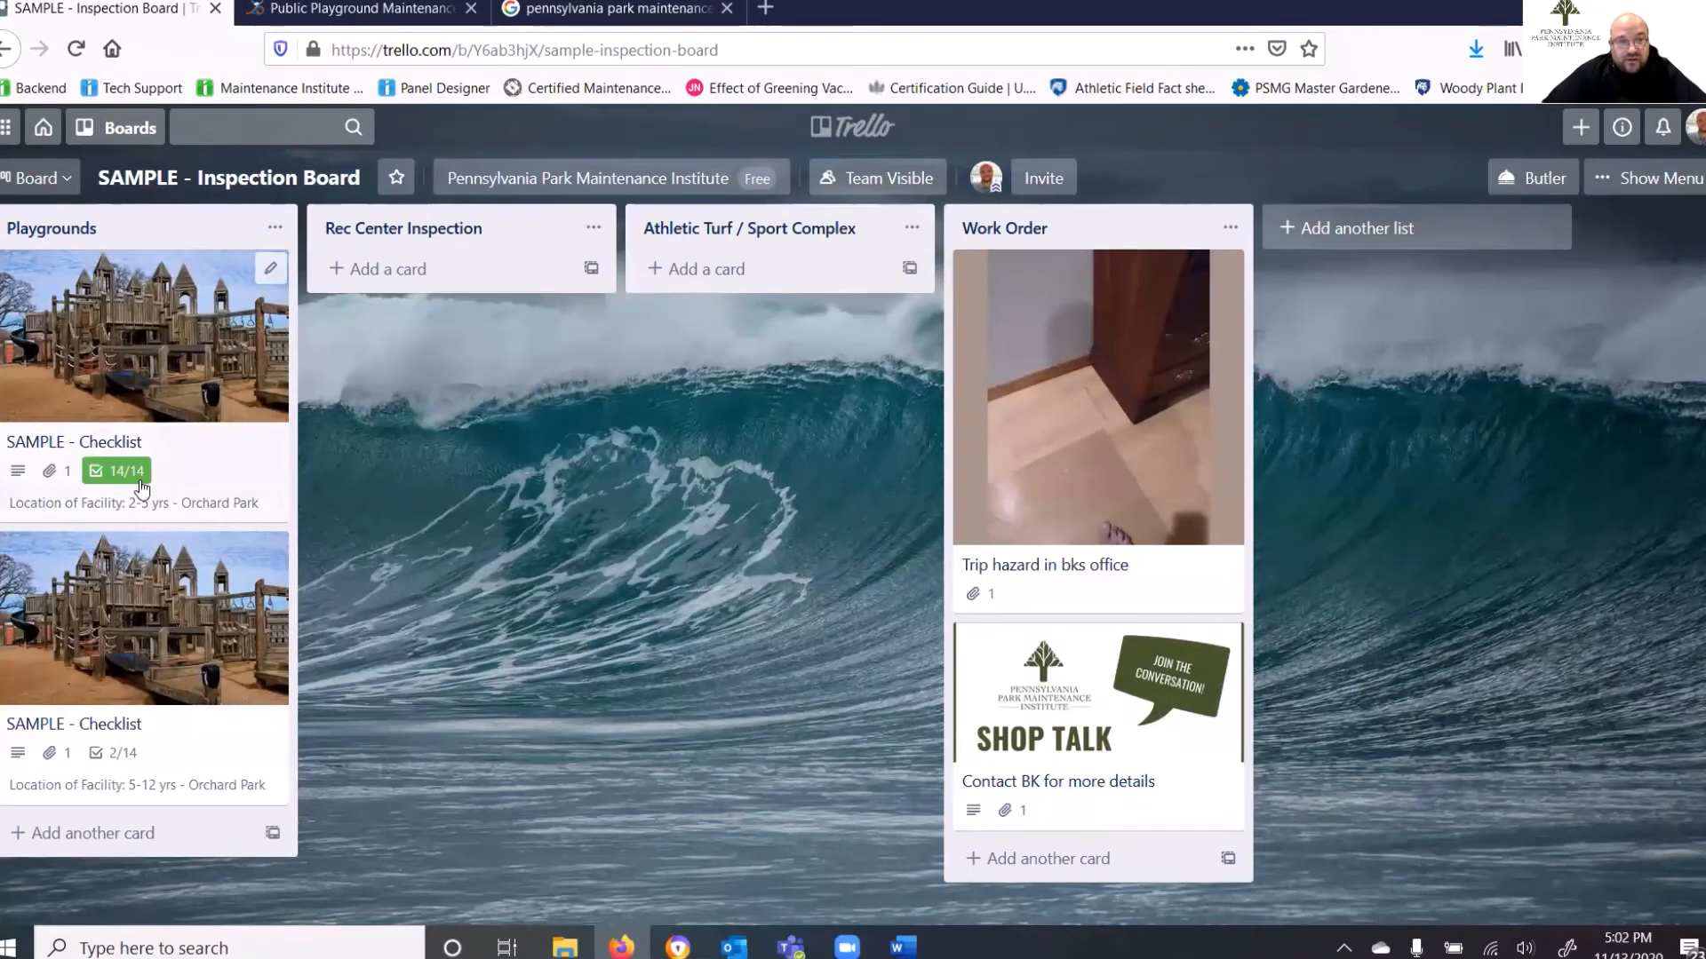
Add a list named "Completed task" after Work Order and move the 2-5 yrs SAMPLE - Checklist card into it.
{"action": "left_click_drag", "start_coordinate": [129, 360], "coordinate": [169, 346]}
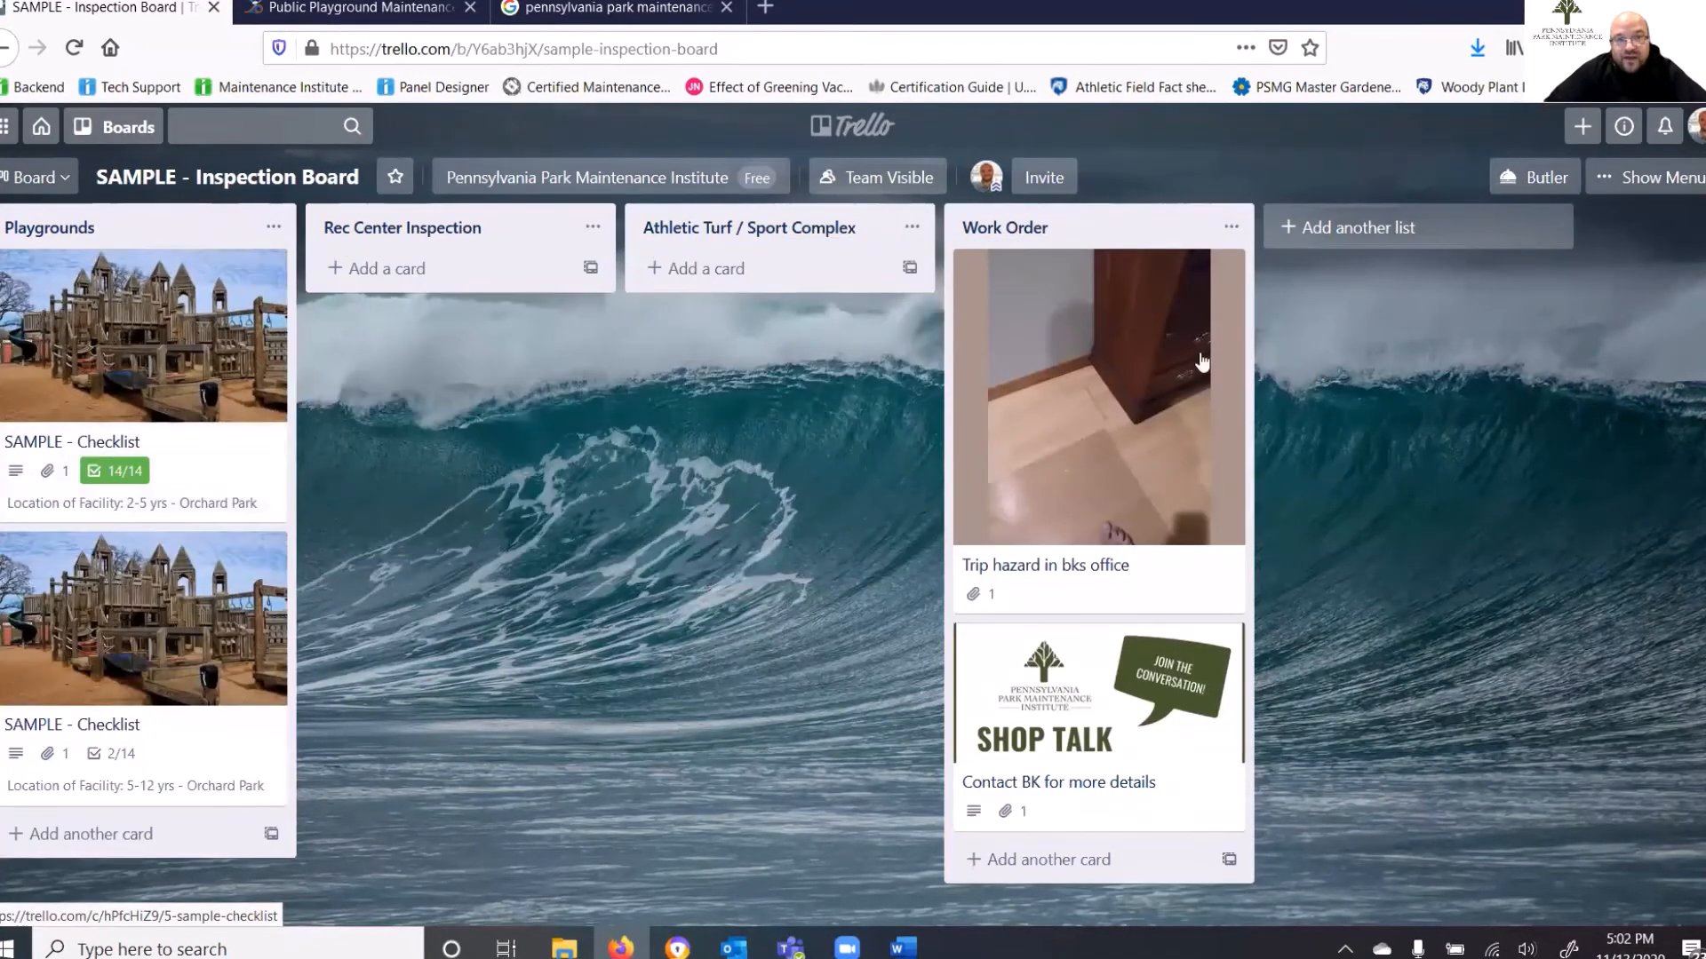
{"action": "left_click", "coordinate": [1390, 231]}
{"action": "type", "text": "C"}
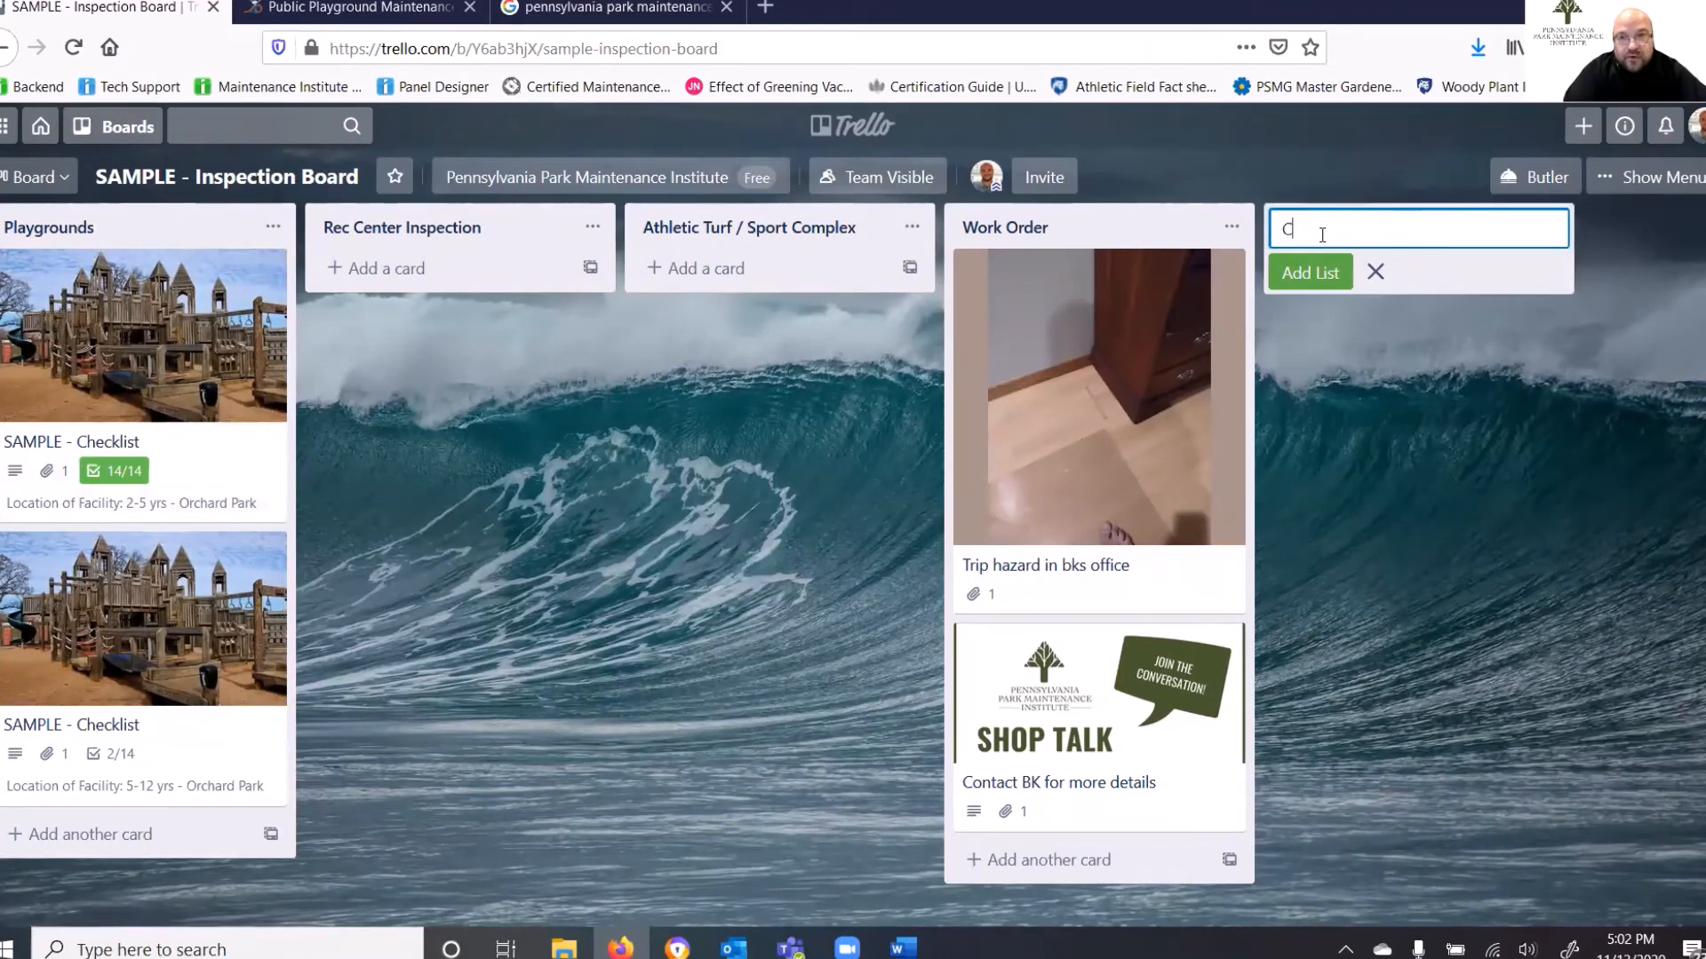
{"action": "type", "text": "omplete"}
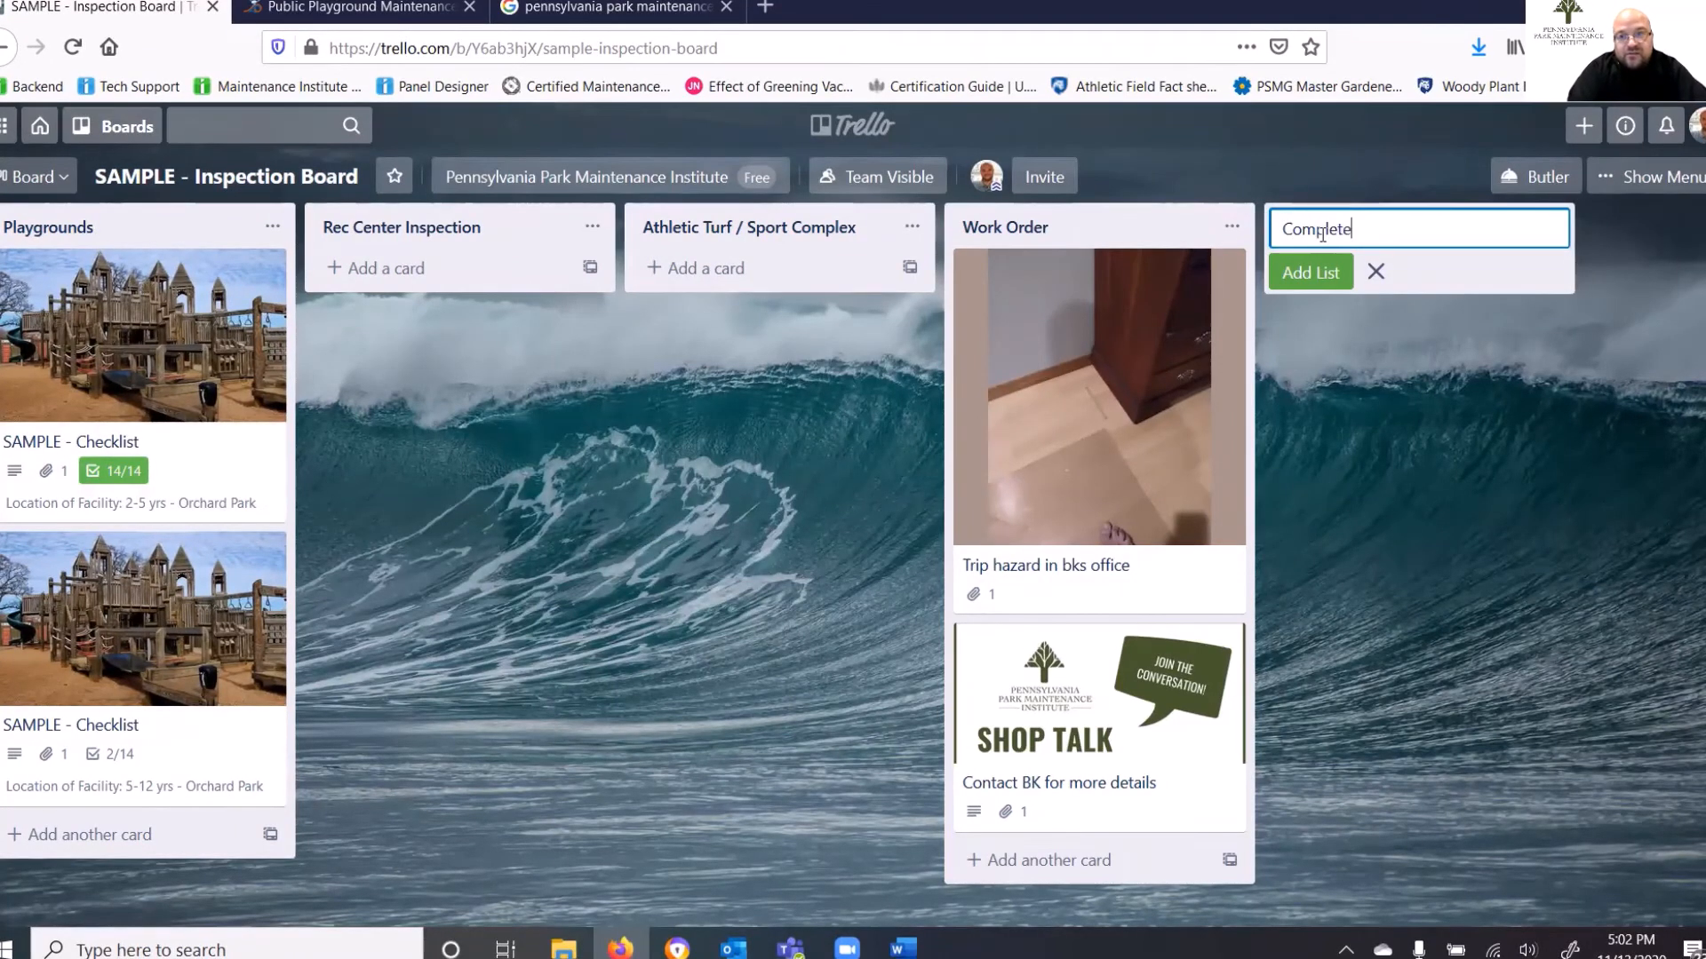
{"action": "type", "text": "d tas"}
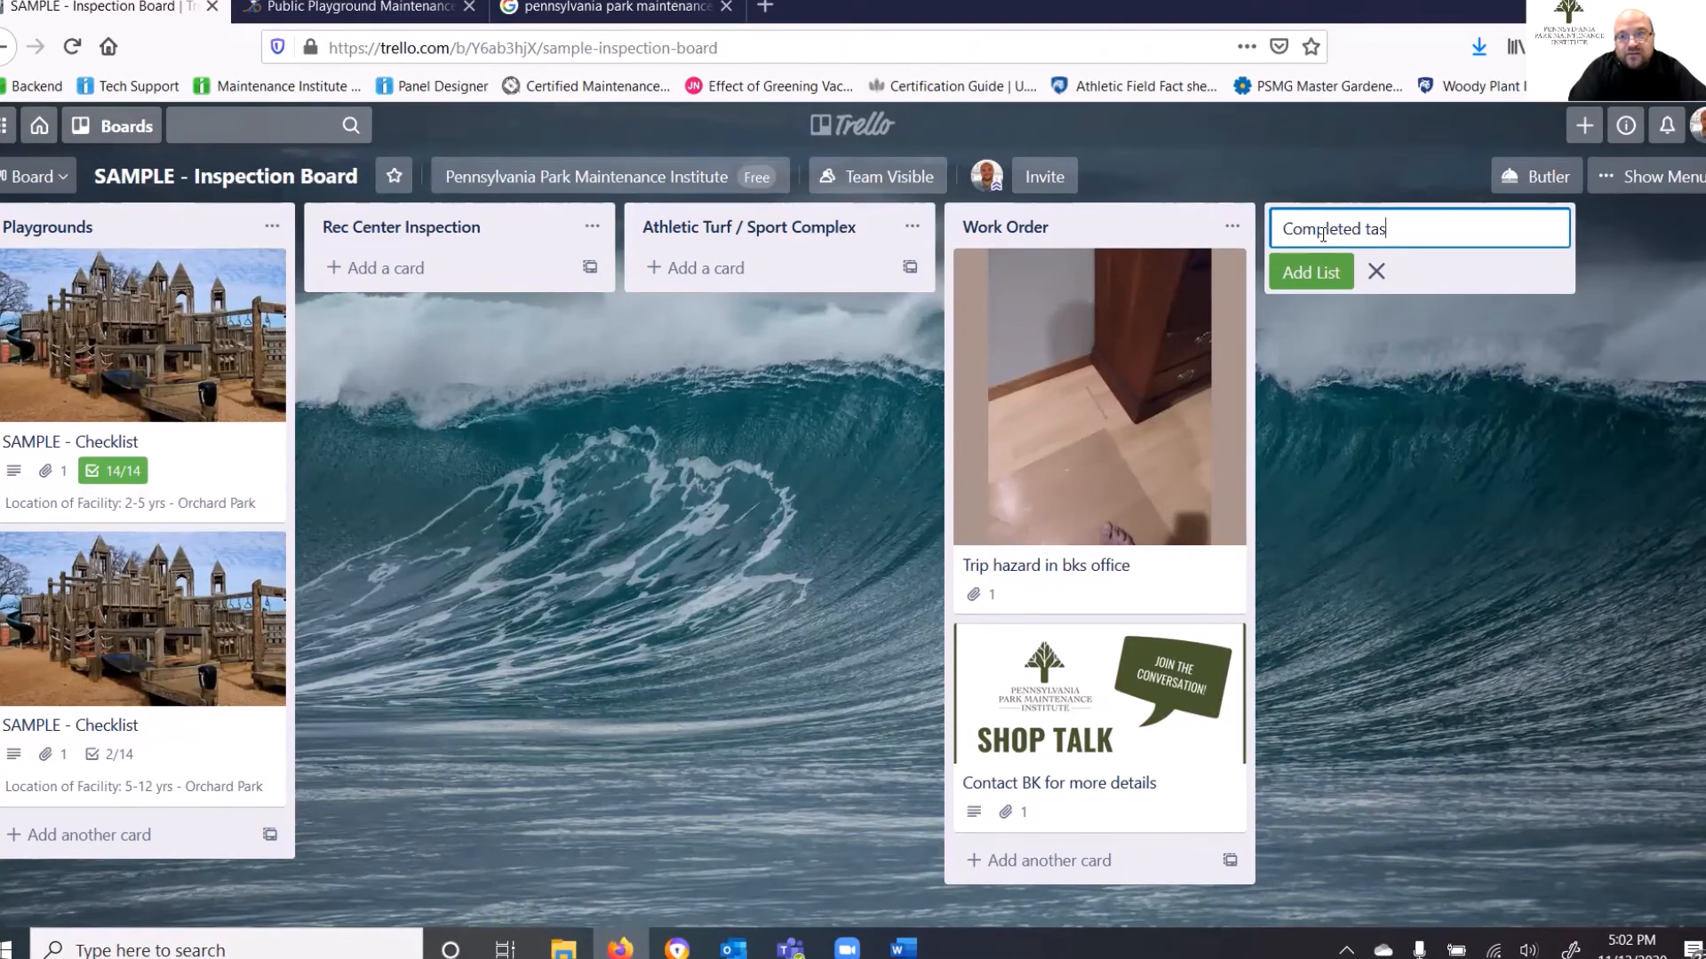
{"action": "type", "text": "k"}
{"action": "key", "text": "Return"}
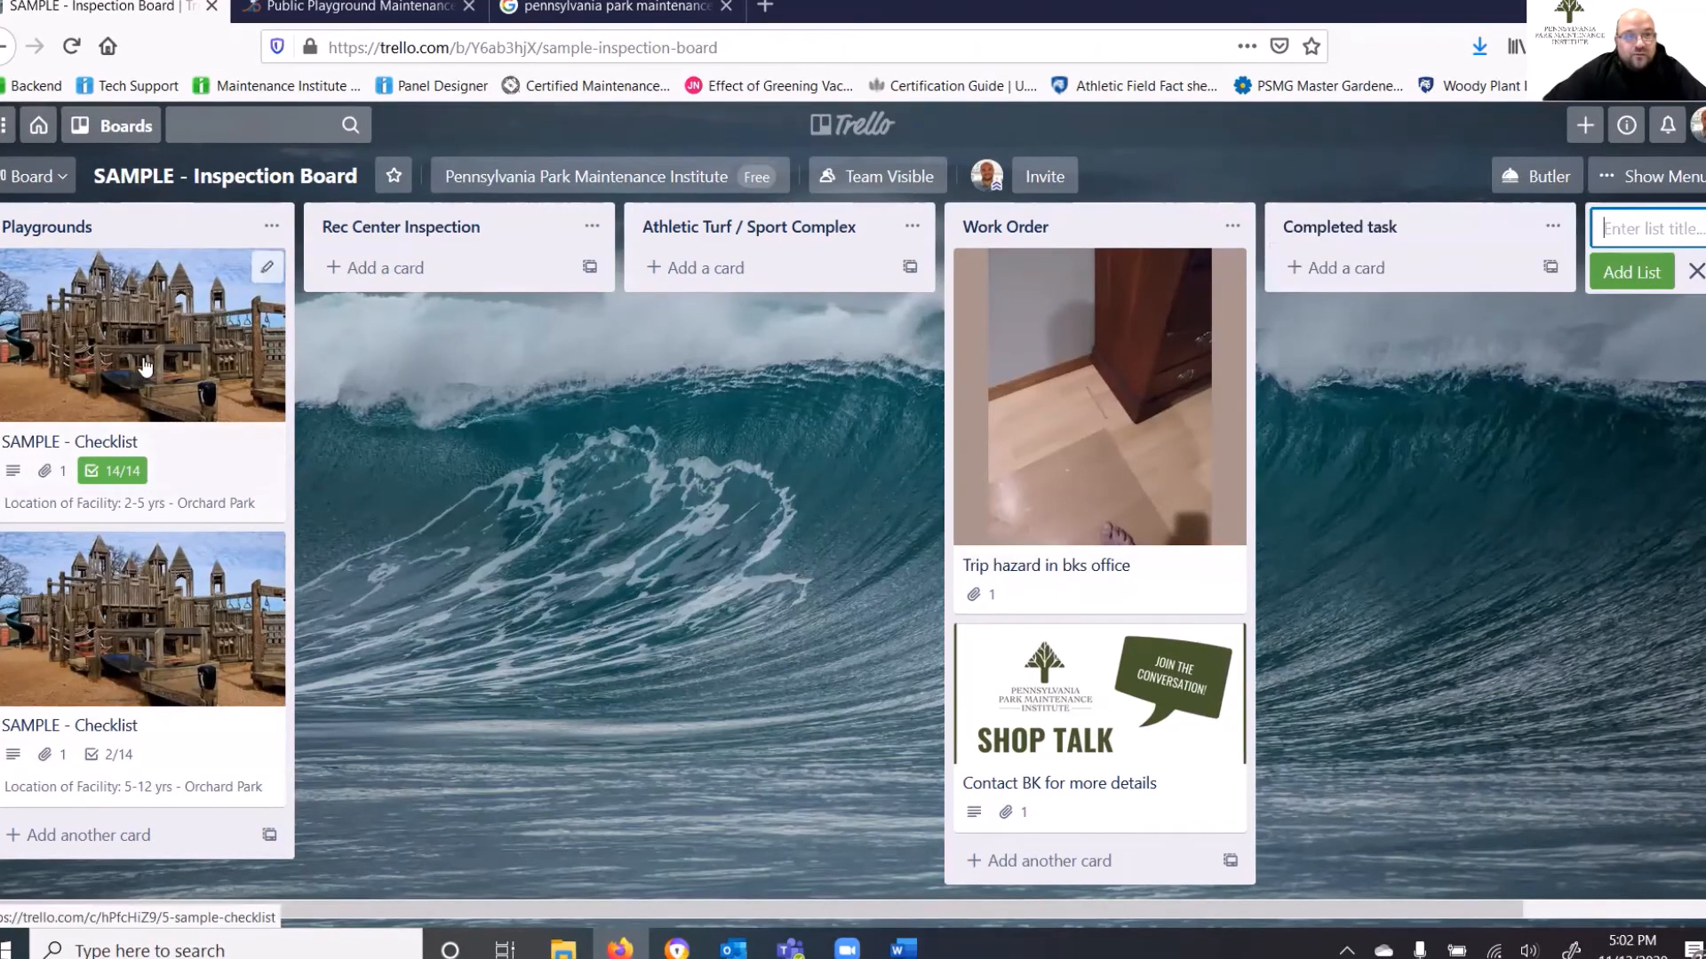
{"action": "left_click_drag", "start_coordinate": [145, 366], "coordinate": [1427, 348]}
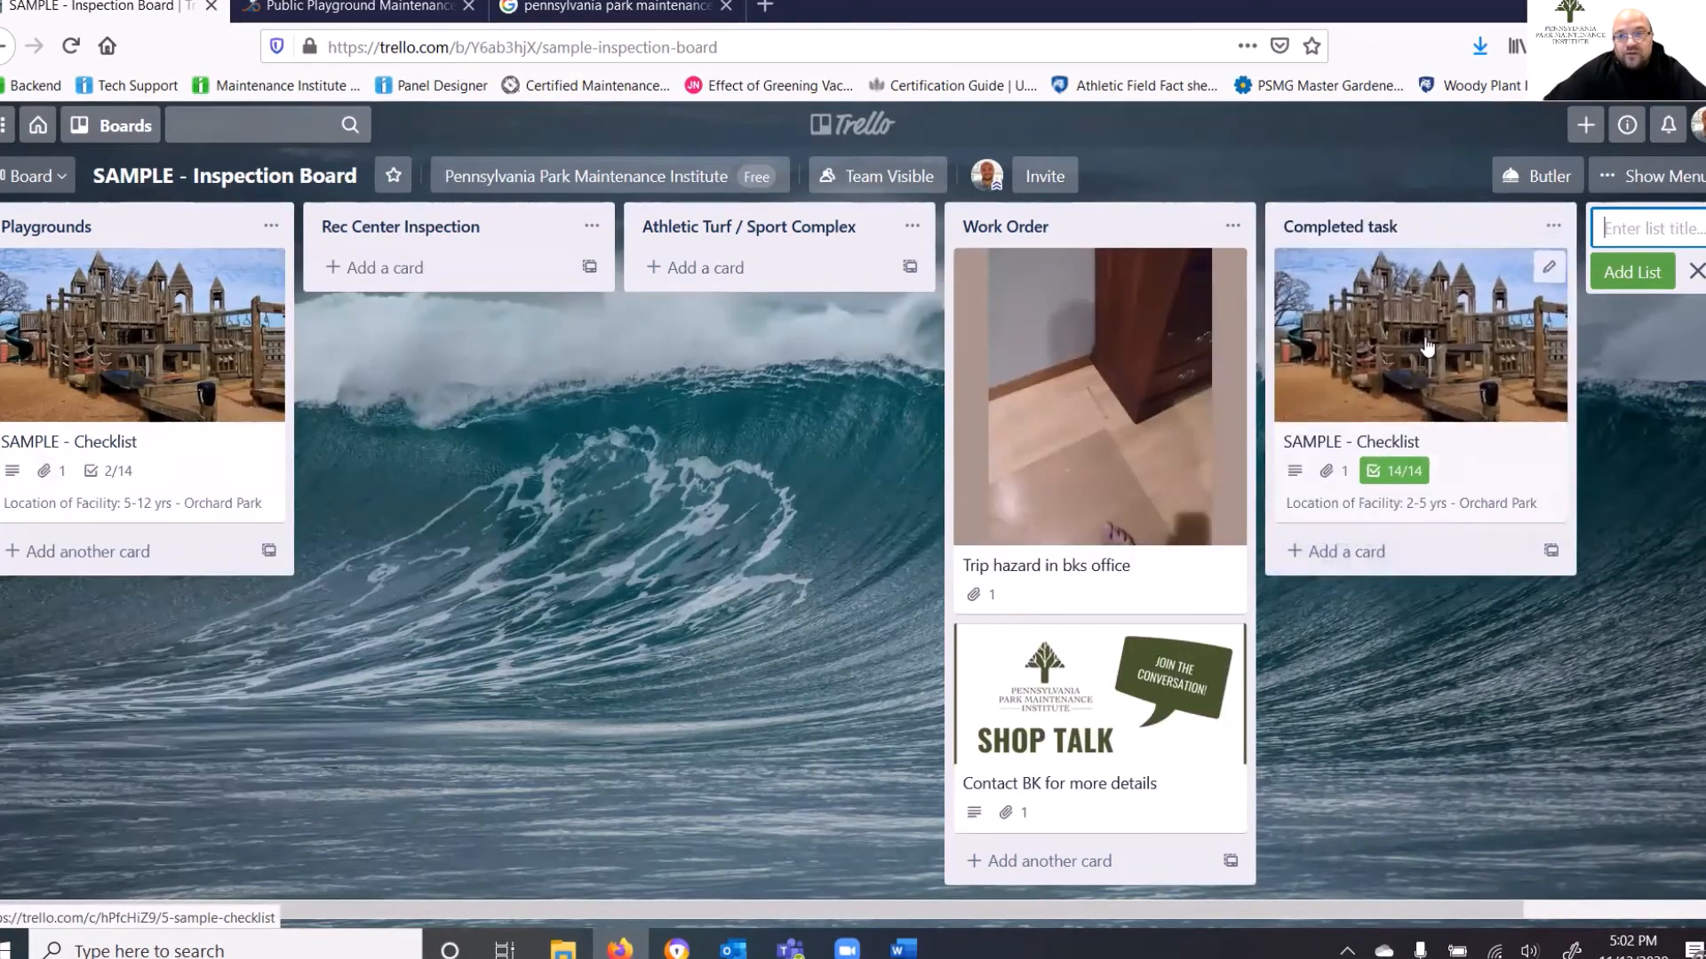
Review the completed checklists and activity log of the card in the Completed task list, and close the card.
{"action": "left_click", "coordinate": [1372, 457]}
{"action": "scroll", "coordinate": [860, 617], "scroll_direction": "down", "scroll_amount": 10}
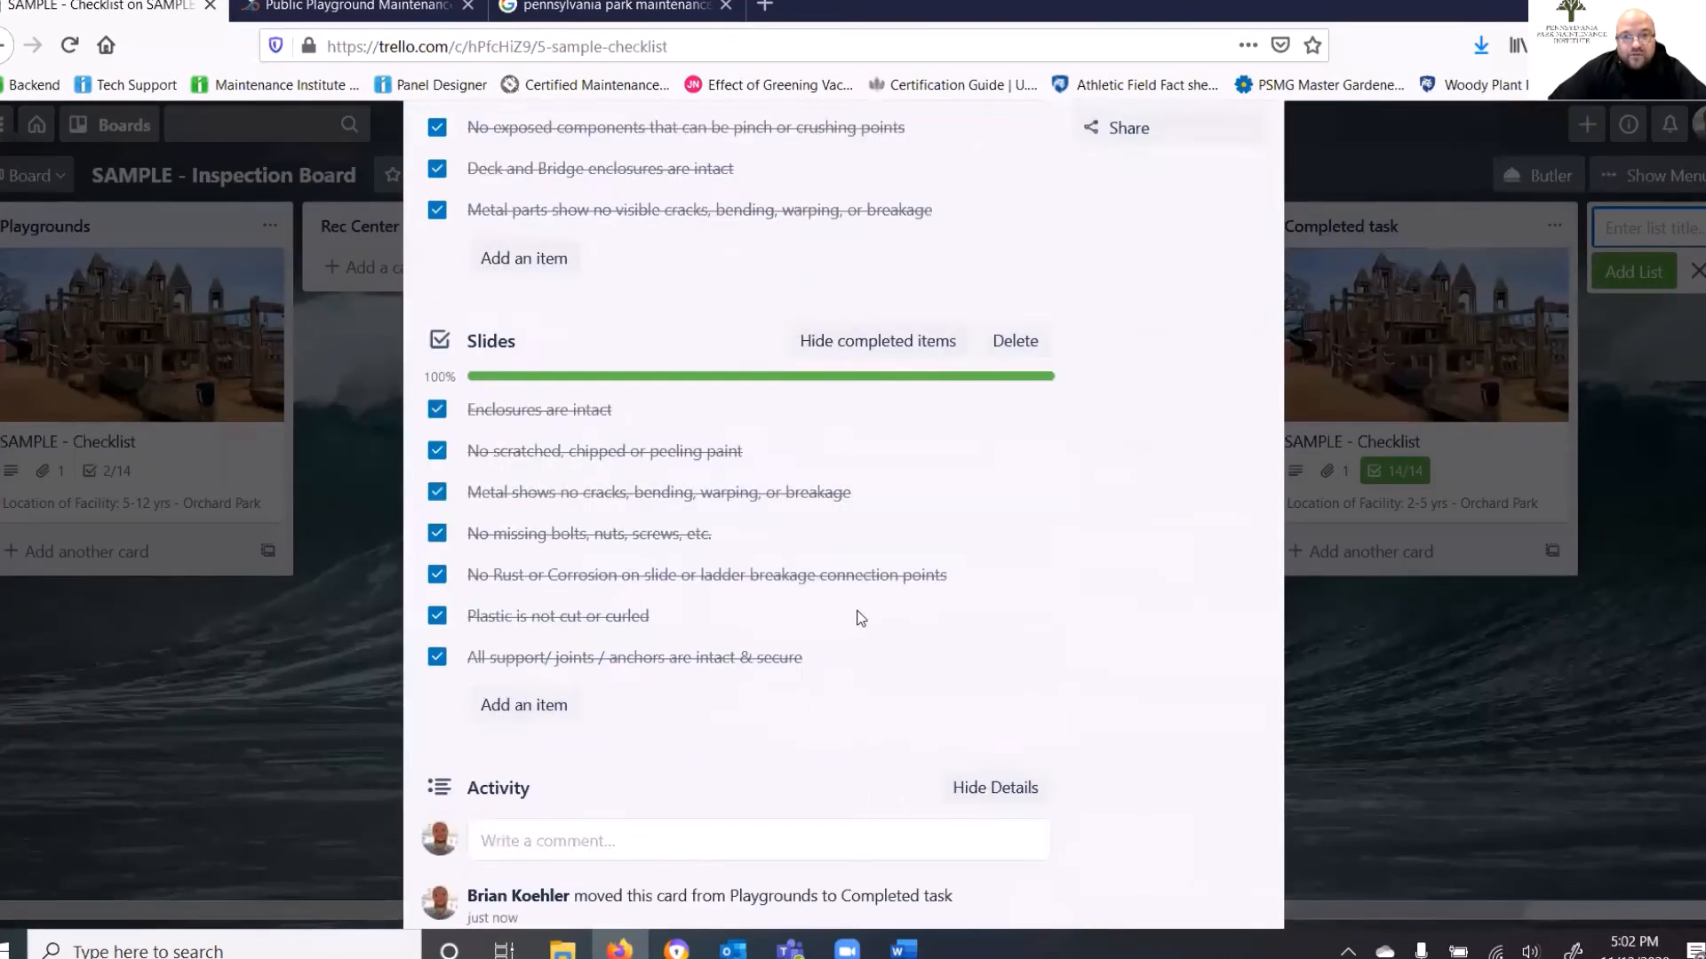
{"action": "scroll", "coordinate": [860, 617], "scroll_direction": "down", "scroll_amount": 7}
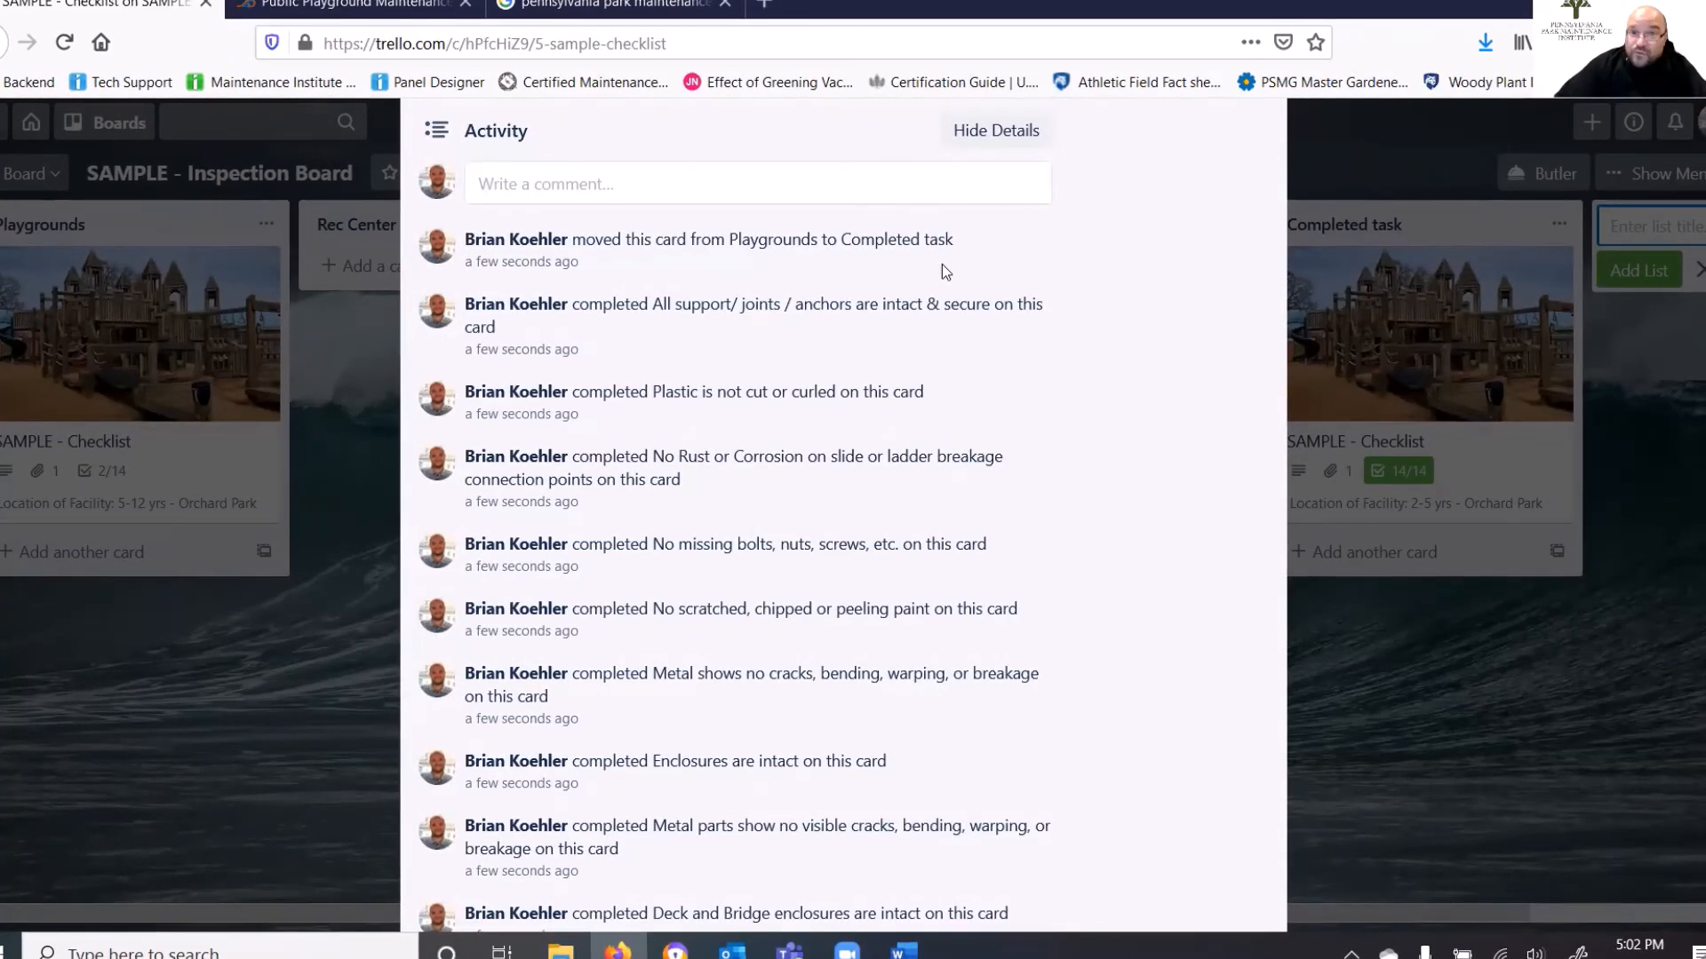
{"action": "key", "text": "Escape"}
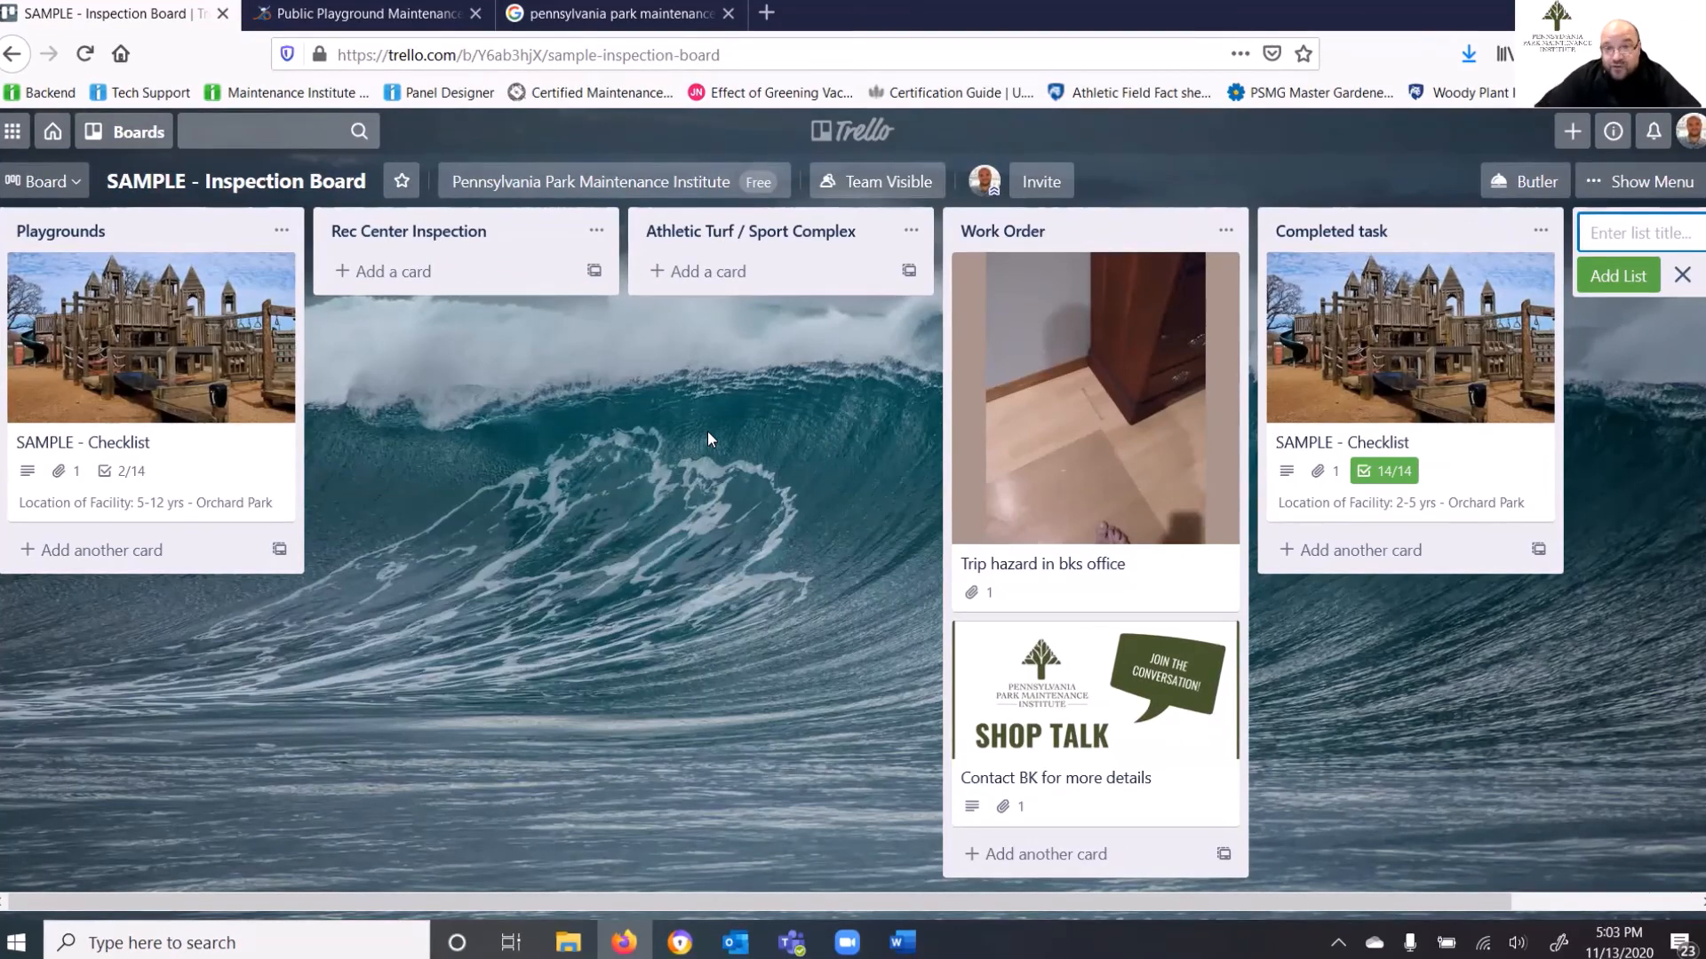
Open the Shop Talk contact card in the Work Order list and follow its prps.org/MaintenanceInstitute link.
{"action": "left_click", "coordinate": [1087, 704]}
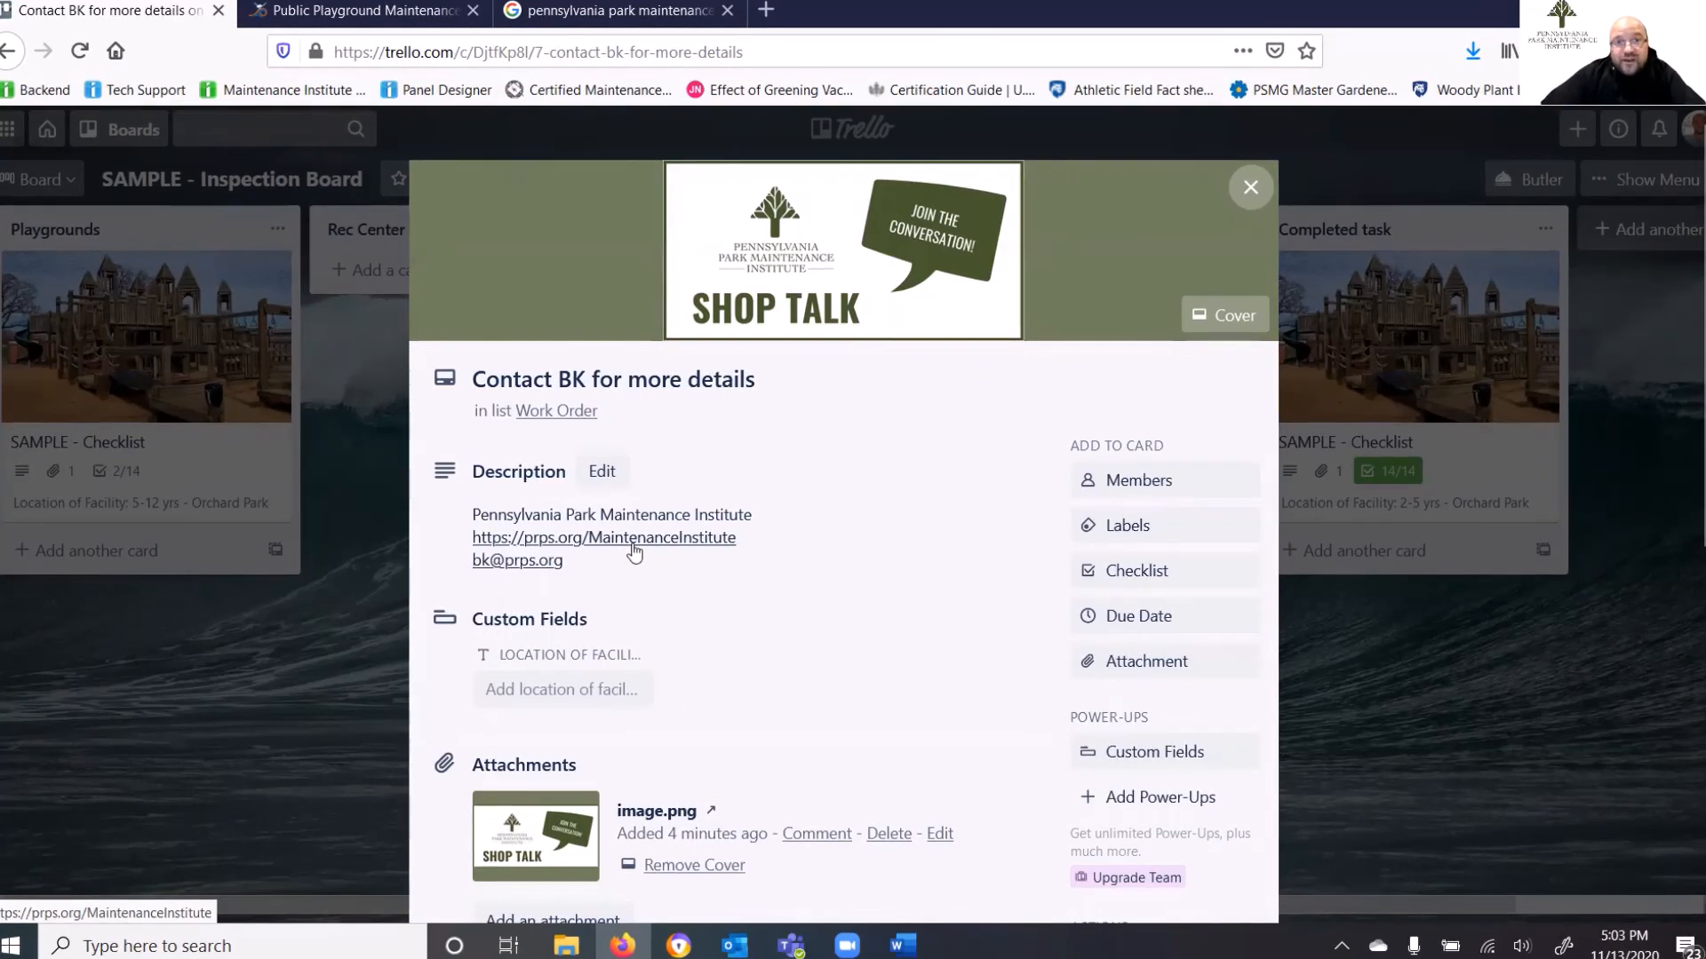
{"action": "left_click", "coordinate": [636, 540]}
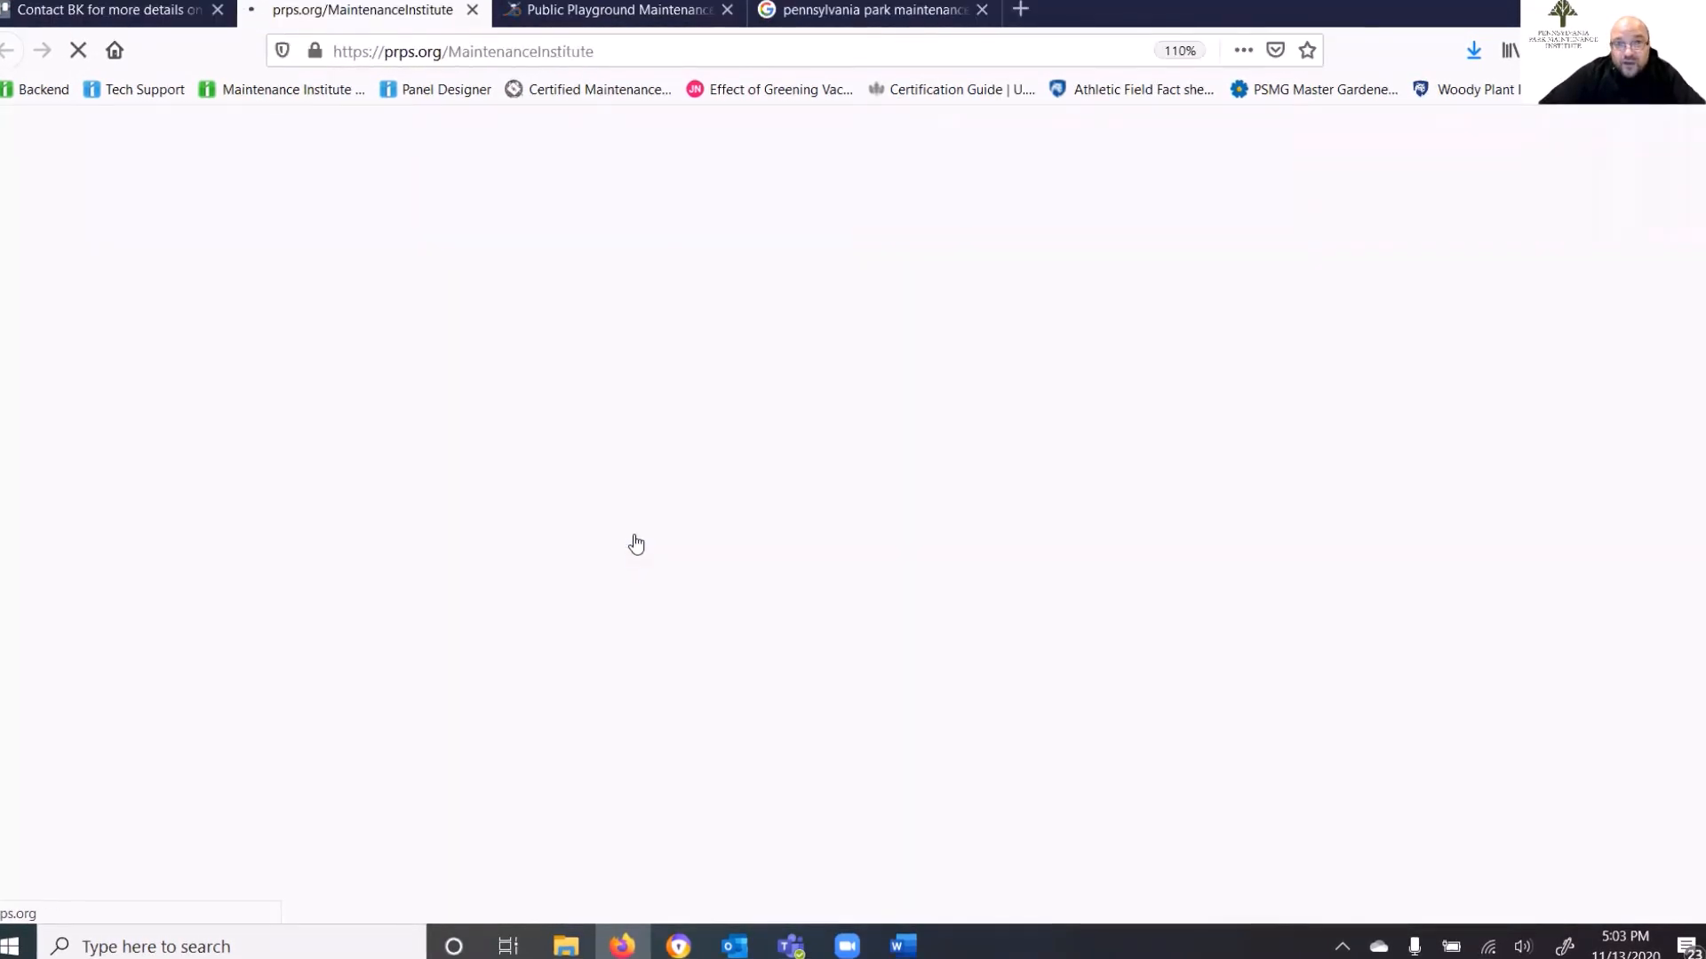